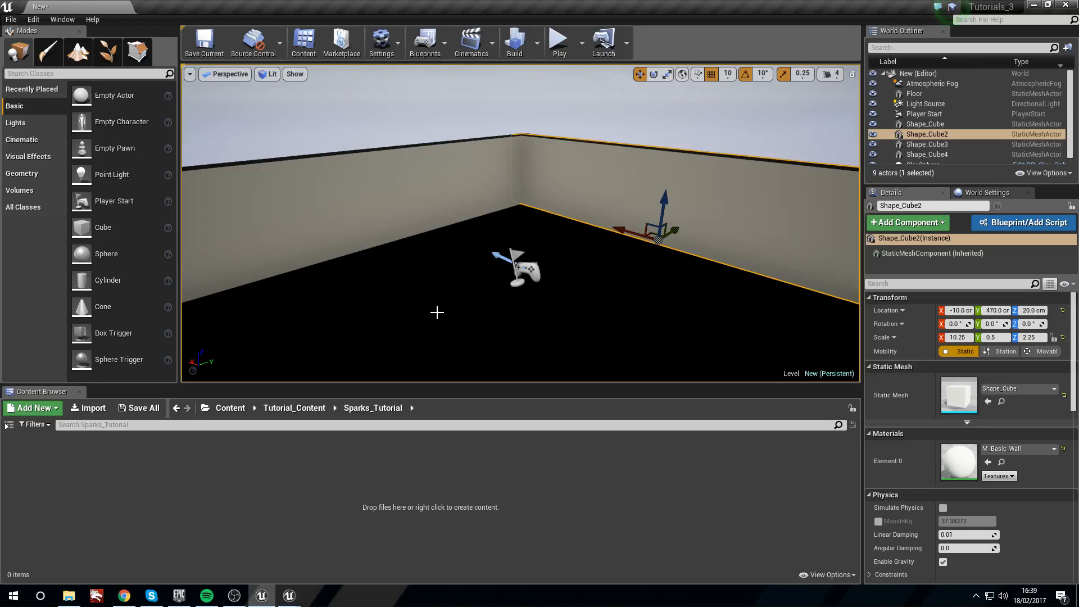
# Play-test the walled level in the viewport and stop the session
pyautogui.moveTo(438, 312); pyautogui.dragTo(489, 281, button='right')
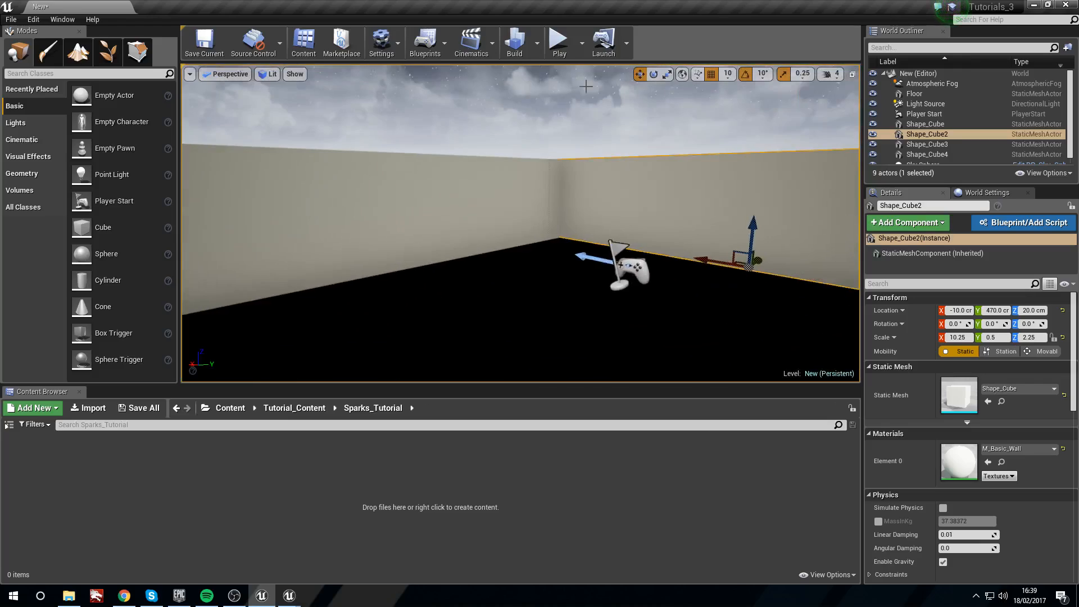
pyautogui.click(559, 42)
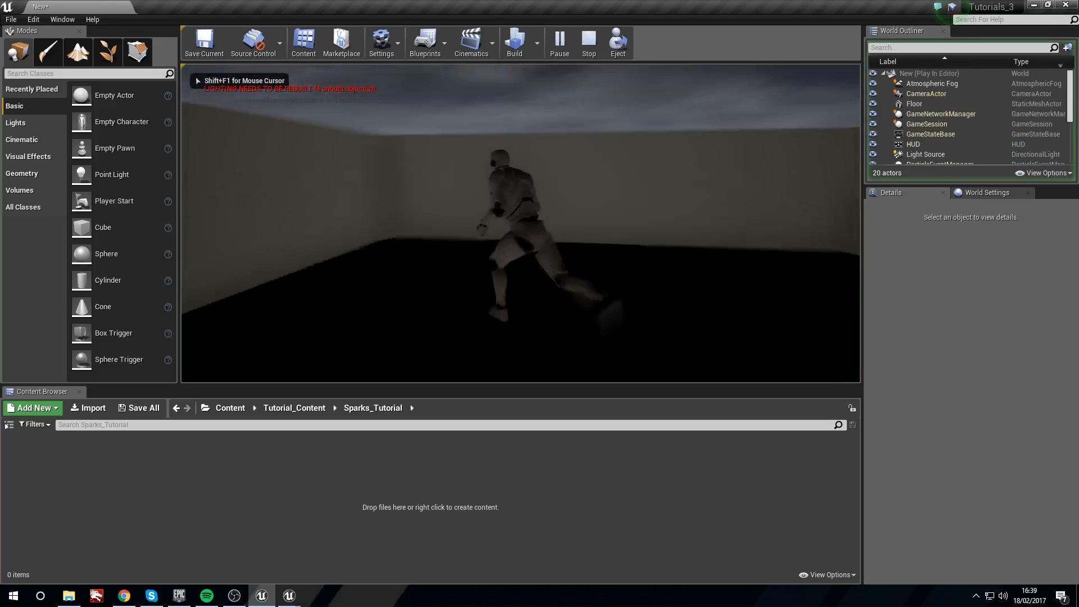
pyautogui.press('Escape')
pyautogui.moveTo(715, 211); pyautogui.dragTo(404, 239, button='right')
# Create a material named Sparks_M in the Sparks_Tutorial folder and open it for editing
pyautogui.rightClick(197, 460)
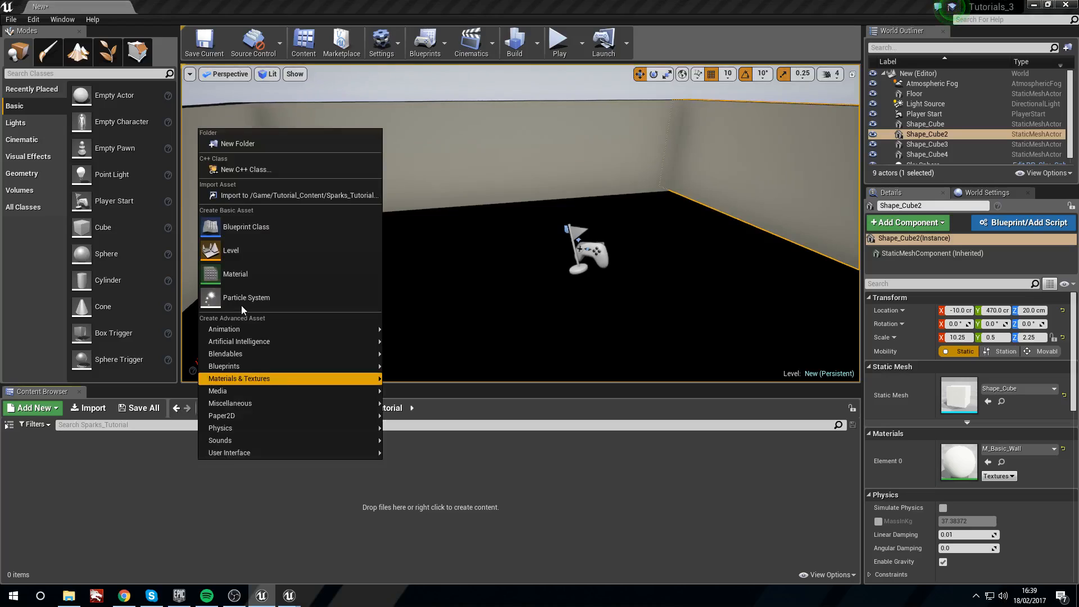
pyautogui.click(254, 283)
pyautogui.write('Sparks_M')
pyautogui.press('Return')
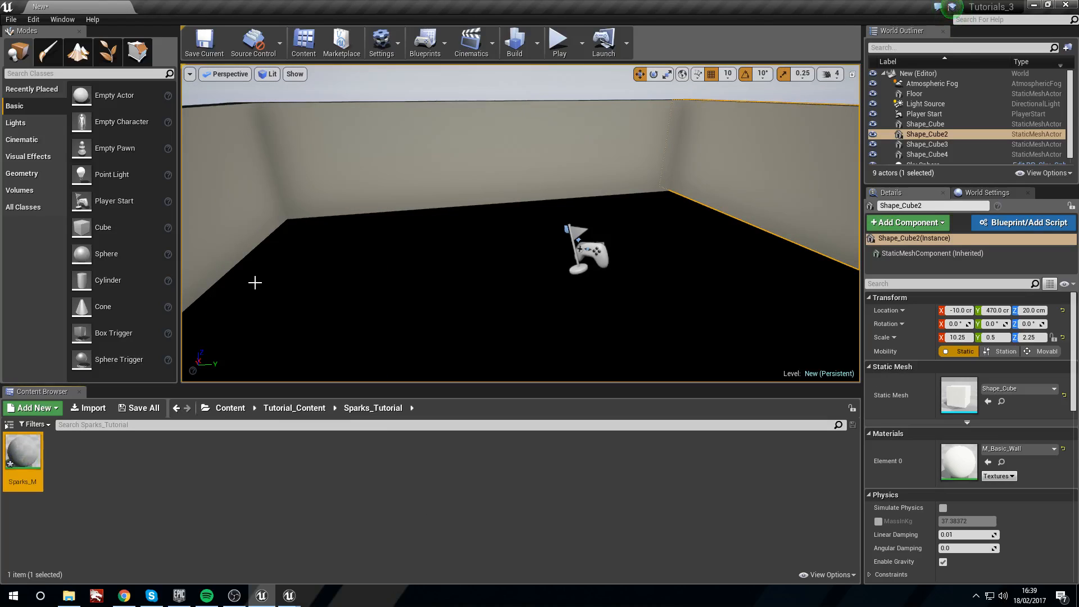
pyautogui.doubleClick(22, 464)
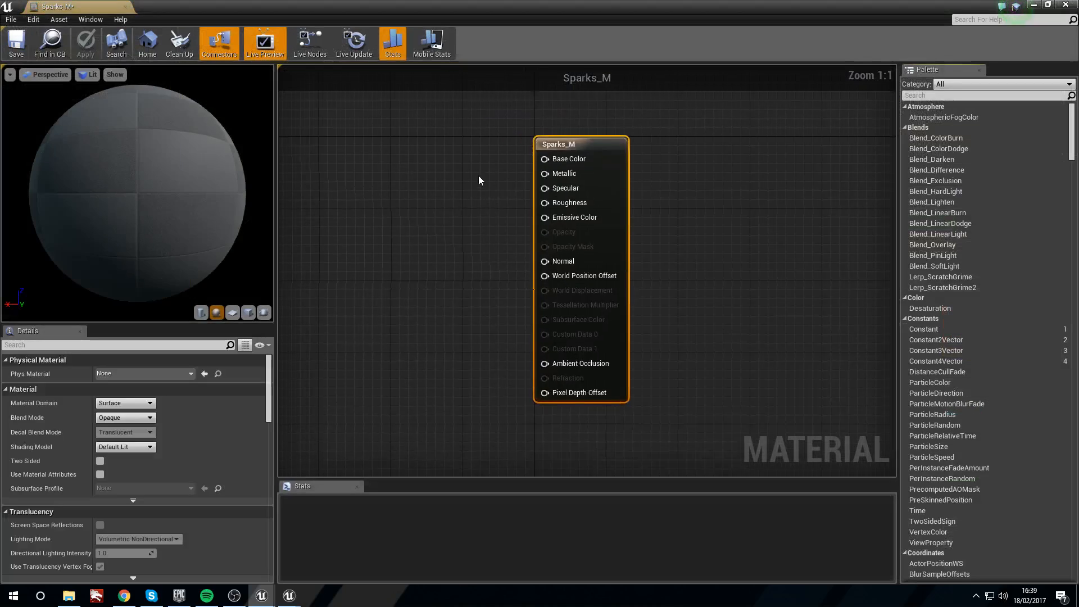
# Set the material's blend mode to Translucent and its shading model to Unlit
pyautogui.click(121, 420)
pyautogui.click(139, 442)
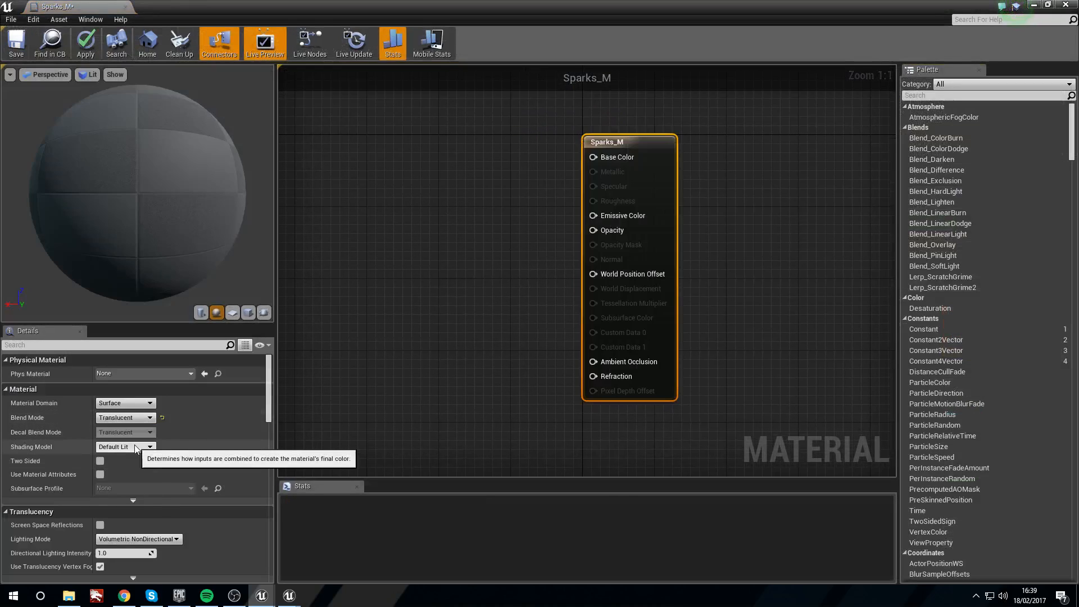
pyautogui.click(130, 447)
pyautogui.click(127, 456)
# Add a ParticleColor node and connect its main colour output to the material's Emissive Color
pyautogui.moveTo(349, 199); pyautogui.dragTo(437, 221, button='right')
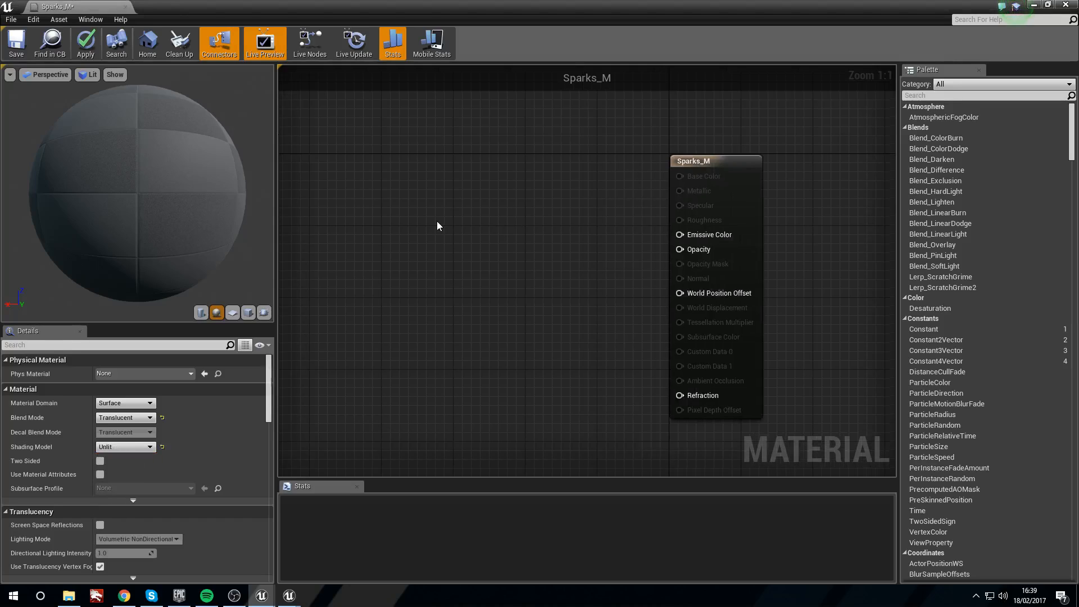
pyautogui.rightClick(437, 221)
pyautogui.write('partic')
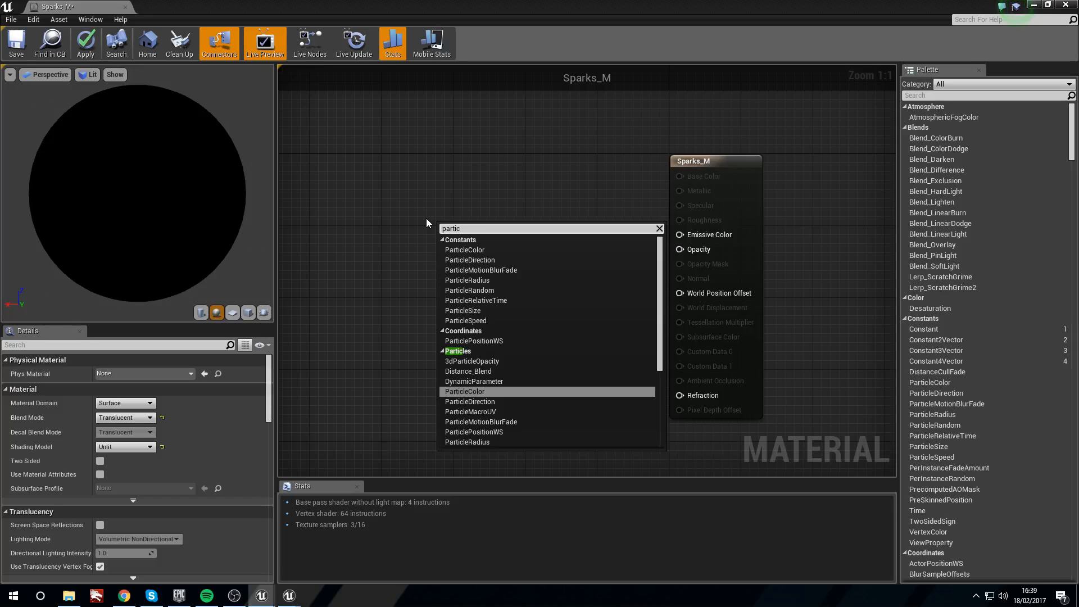
pyautogui.press('Return')
pyautogui.moveTo(465, 228); pyautogui.dragTo(420, 188)
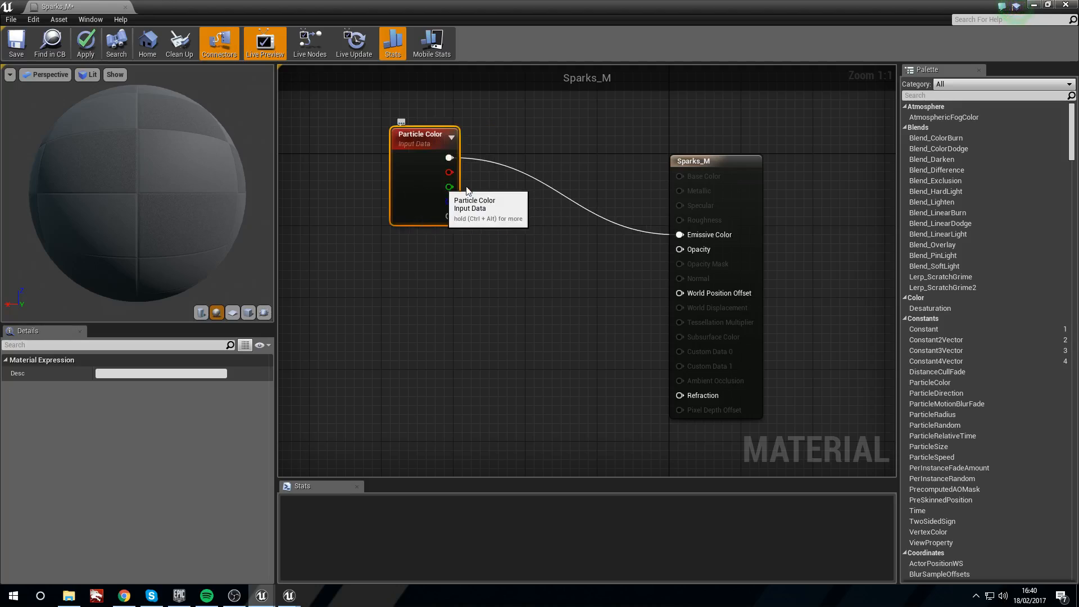
# Add a RadialGradientExponential node and place it below the Particle Color node
pyautogui.moveTo(526, 227); pyautogui.dragTo(538, 227, button='right')
pyautogui.rightClick(414, 319)
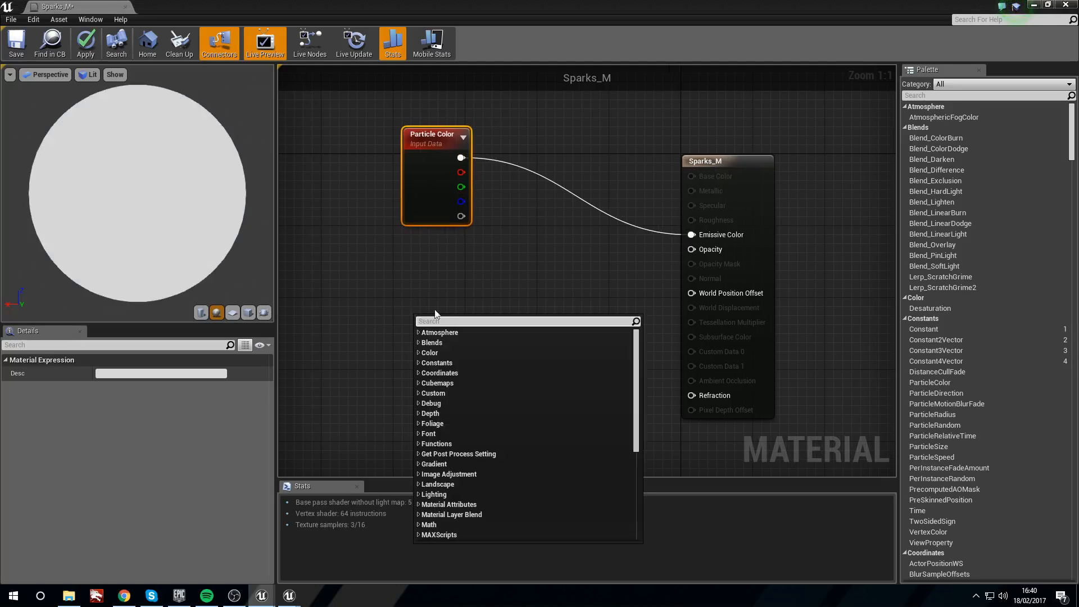
pyautogui.write('radial')
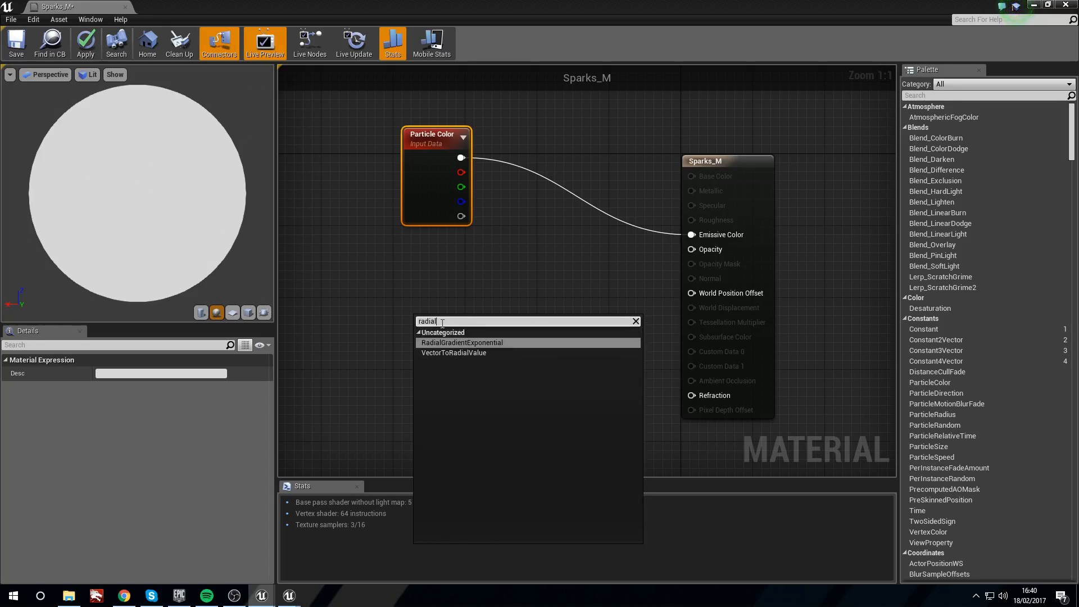
pyautogui.press('Return')
pyautogui.moveTo(477, 330); pyautogui.dragTo(387, 264)
# Preview the RadialGradientExponential node on a plane mesh, and stop previewing it
pyautogui.rightClick(492, 266)
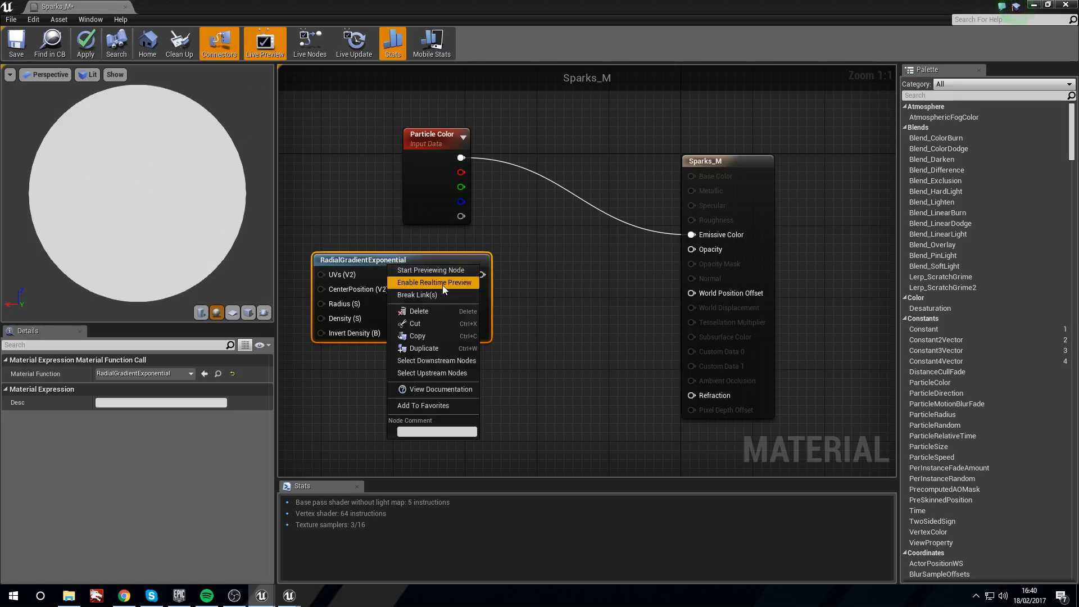
pyautogui.click(540, 270)
pyautogui.click(232, 313)
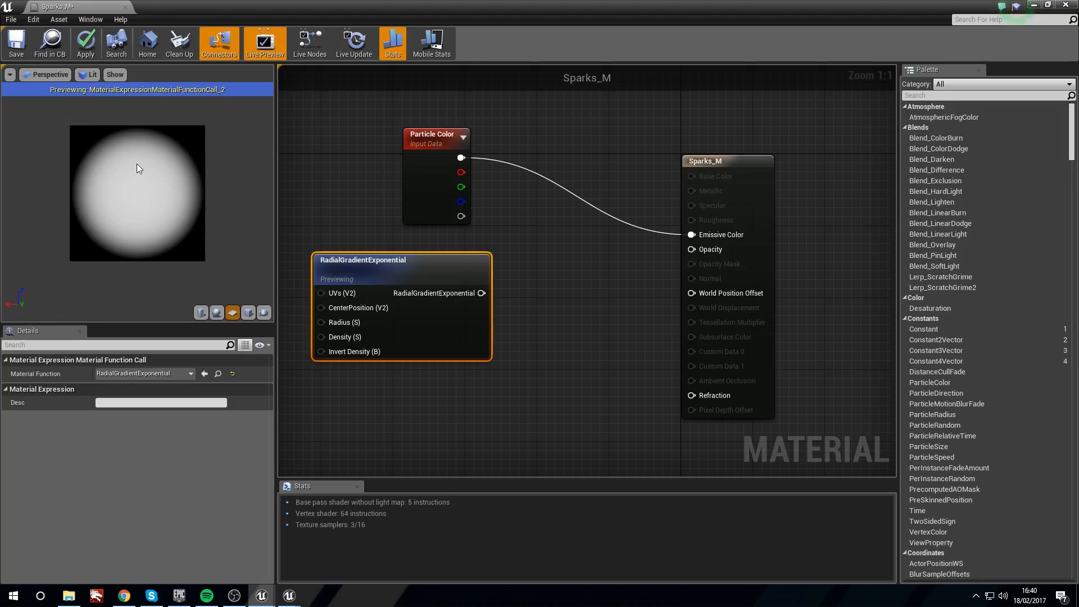
pyautogui.rightClick(360, 273)
pyautogui.click(385, 277)
# Multiply Particle Color's alpha by the radial gradient with a Multiply node and connect the result to Opacity
pyautogui.moveTo(541, 269); pyautogui.dragTo(503, 285, button='right')
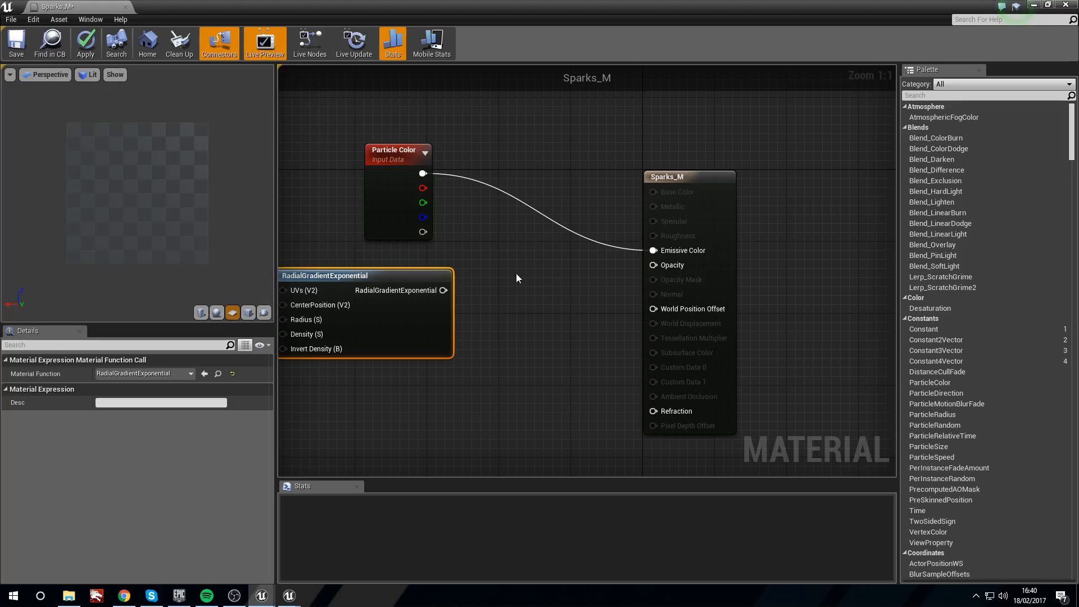
pyautogui.click(521, 274)
pyautogui.moveTo(422, 230); pyautogui.dragTo(529, 292)
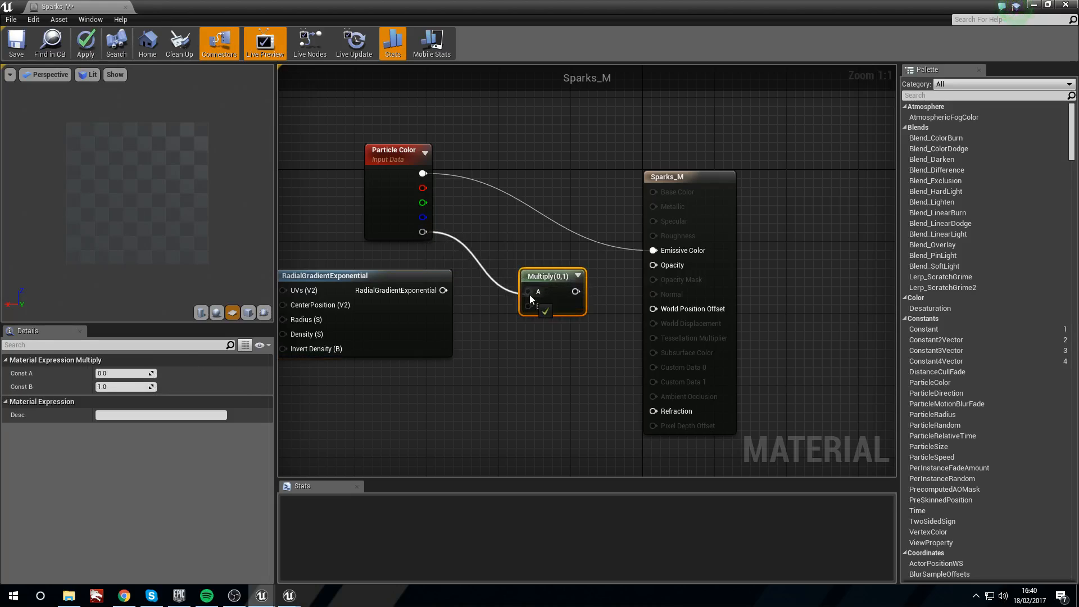
pyautogui.moveTo(443, 290); pyautogui.dragTo(683, 265)
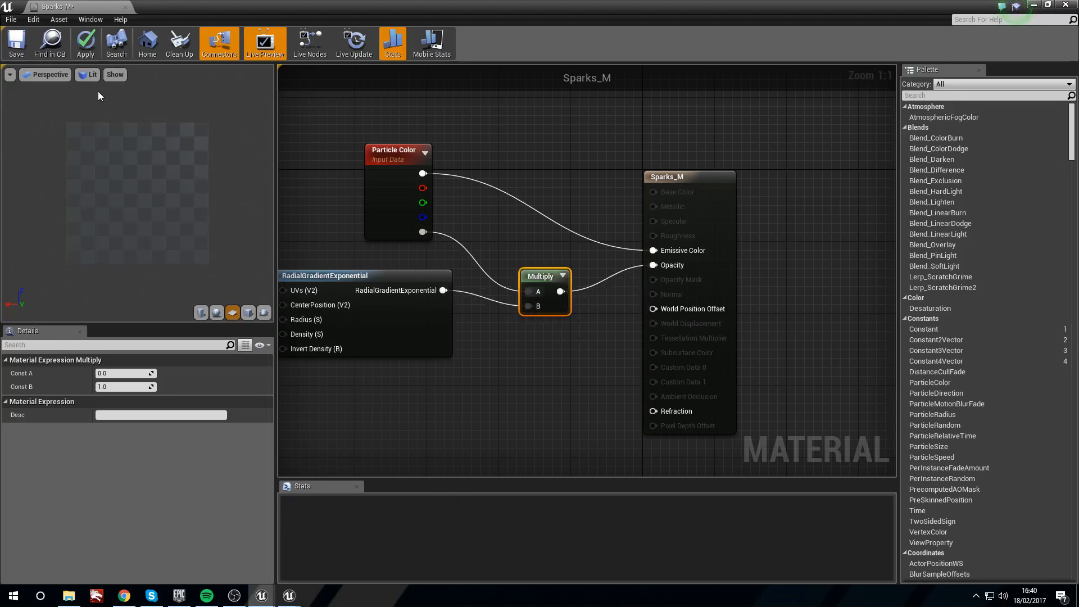
# Apply the Sparks_M changes and close the material editor
pyautogui.click(86, 43)
pyautogui.click(1069, 3)
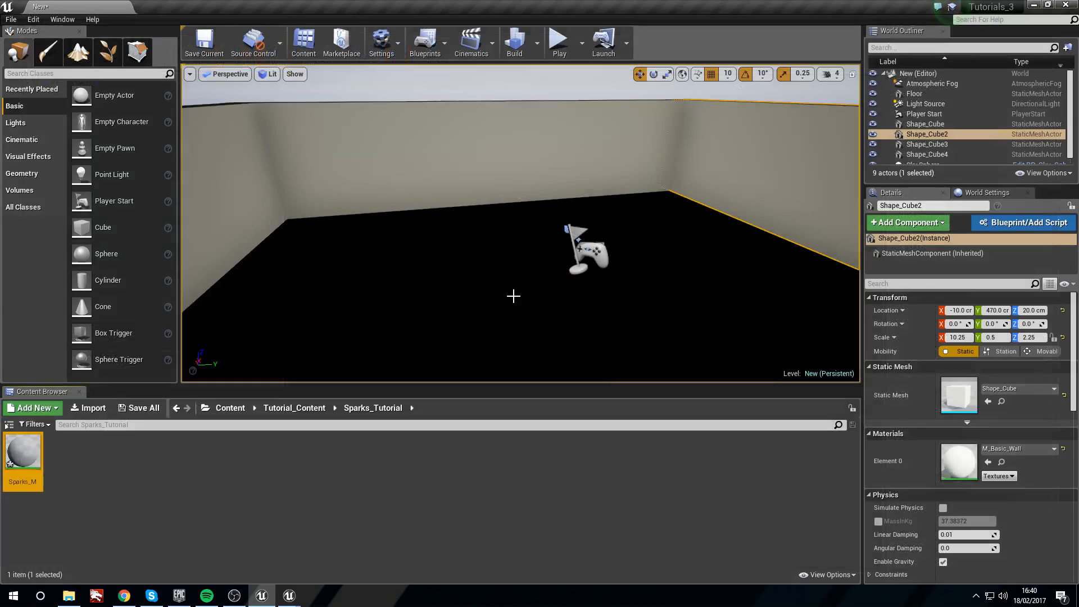
pyautogui.click(147, 540)
# Create a particle system named Sparks_P in the same folder and open it for editing
pyautogui.rightClick(59, 498)
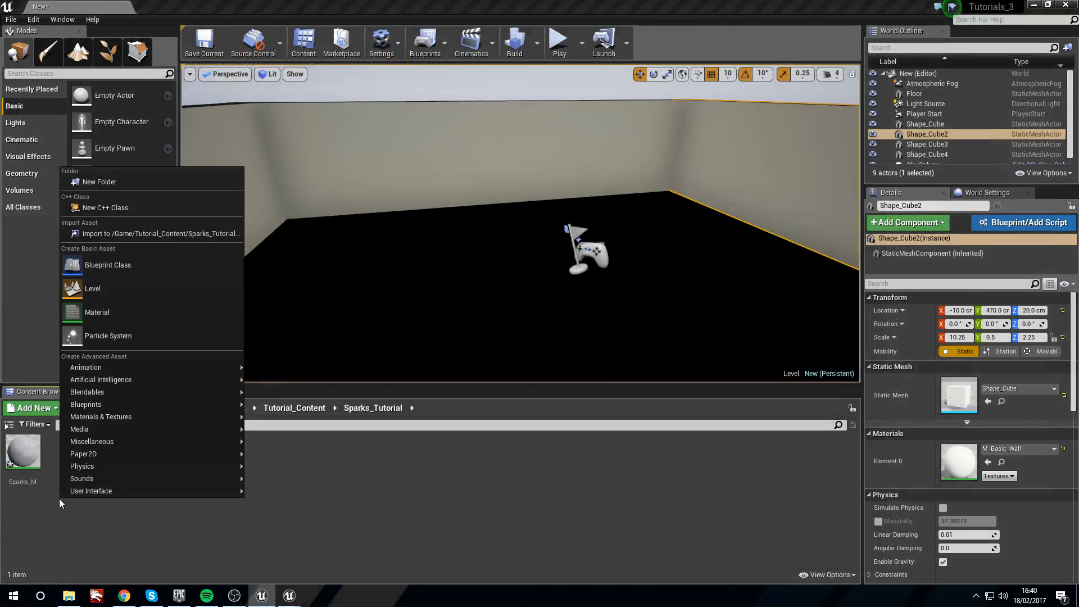
pyautogui.click(157, 327)
pyautogui.write('S')
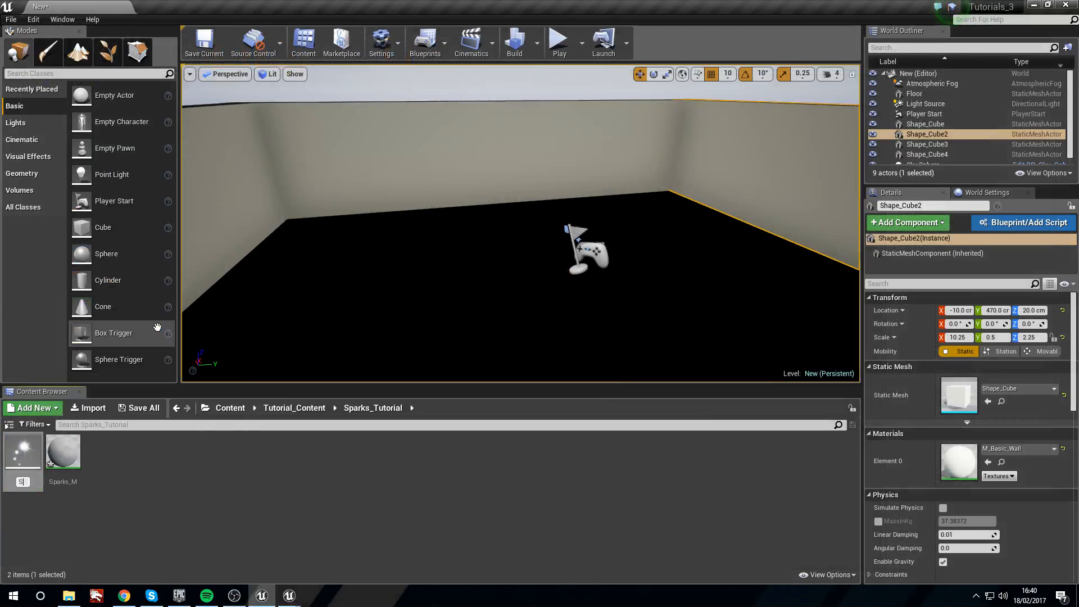
pyautogui.write('parks_P')
pyautogui.press('Return')
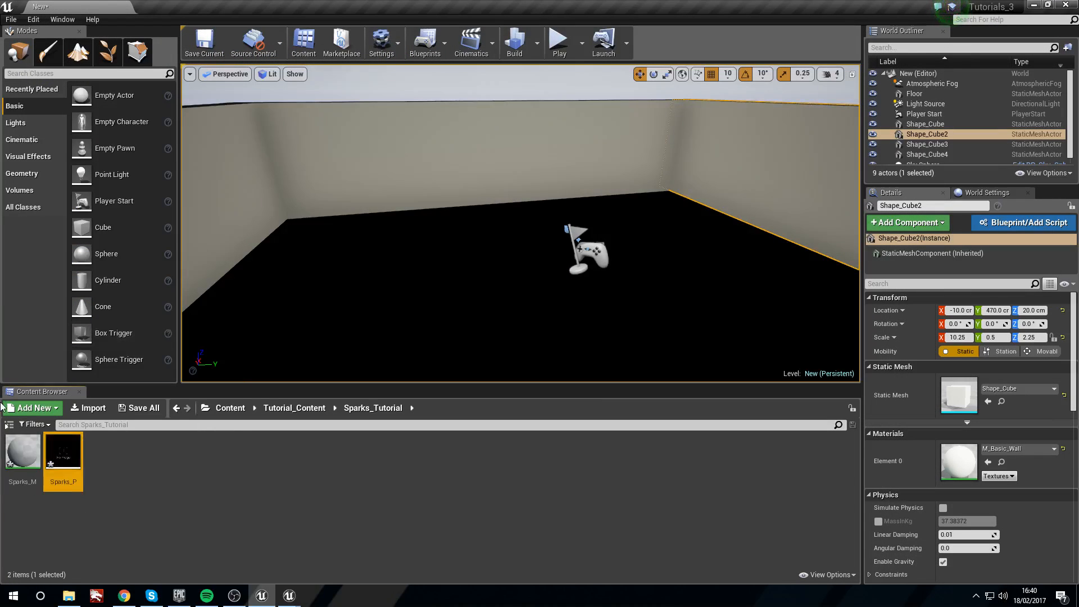
pyautogui.doubleClick(67, 470)
pyautogui.click(383, 264)
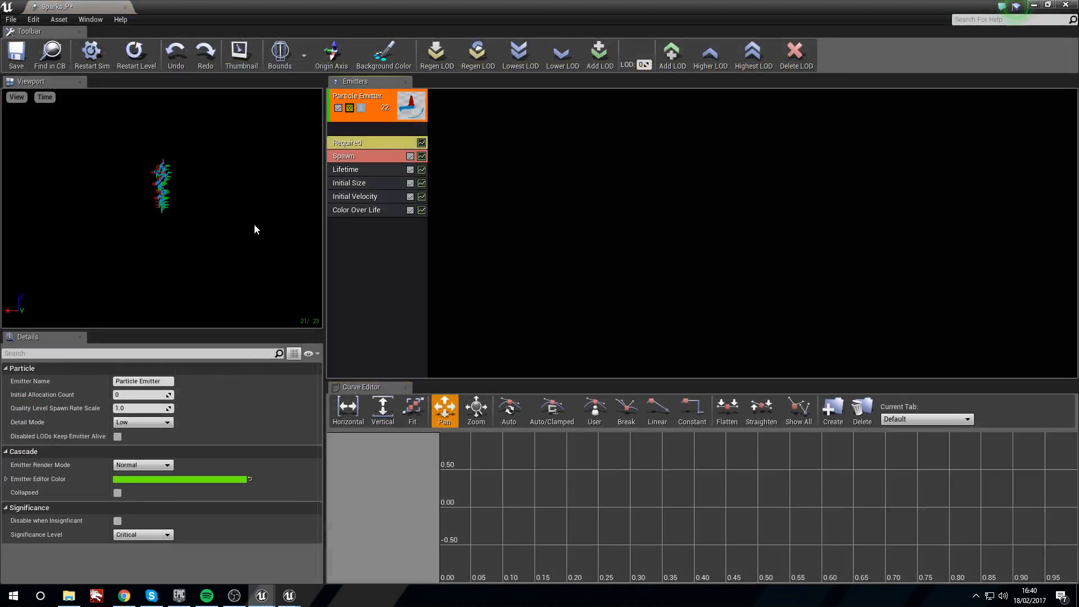
# Assign the Sparks_M material to the emitter in its Required module
pyautogui.click(349, 144)
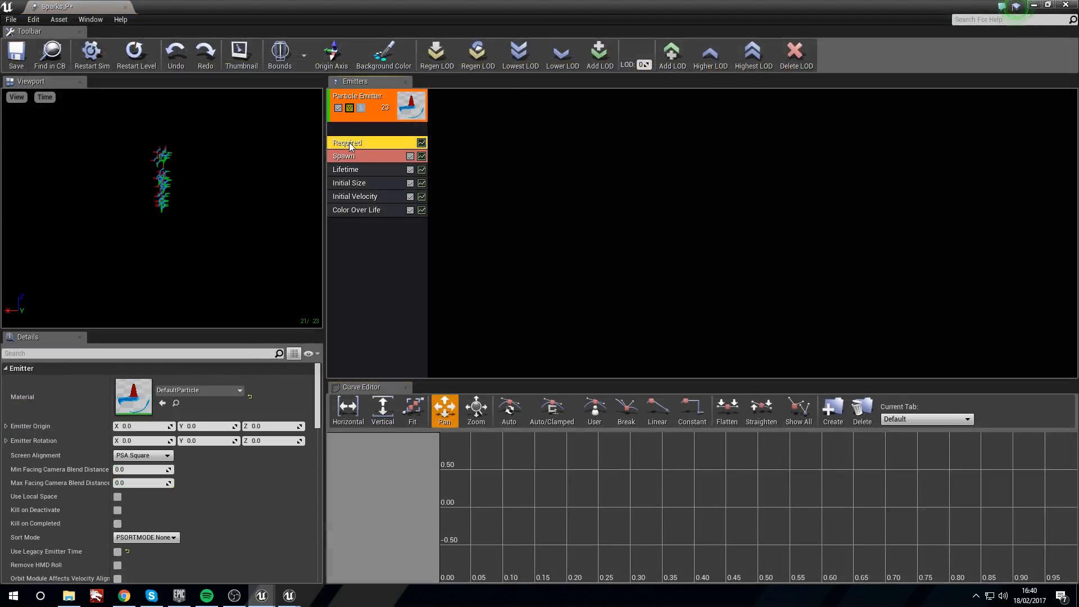
pyautogui.click(200, 390)
pyautogui.write('sparks_M')
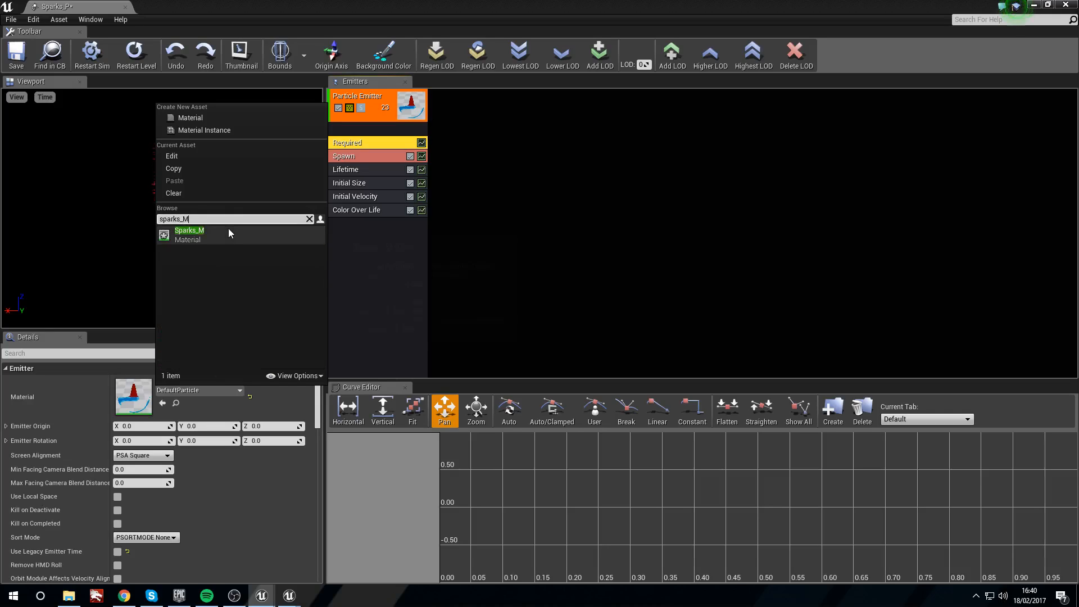
pyautogui.click(228, 231)
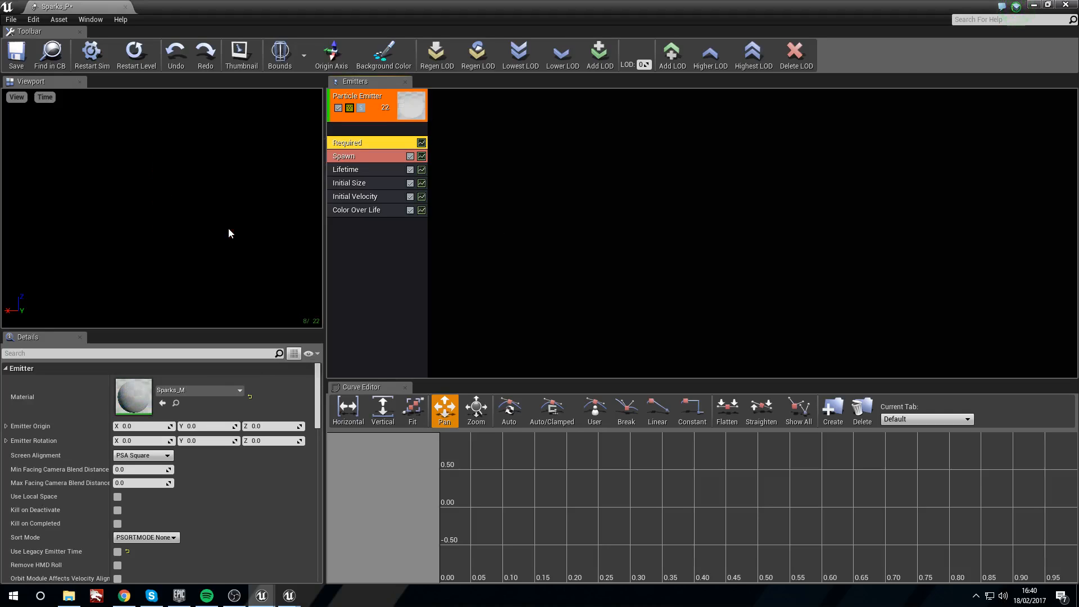
# Try the M_Spark material on the emitter and switch it back to Sparks_M
pyautogui.click(225, 390)
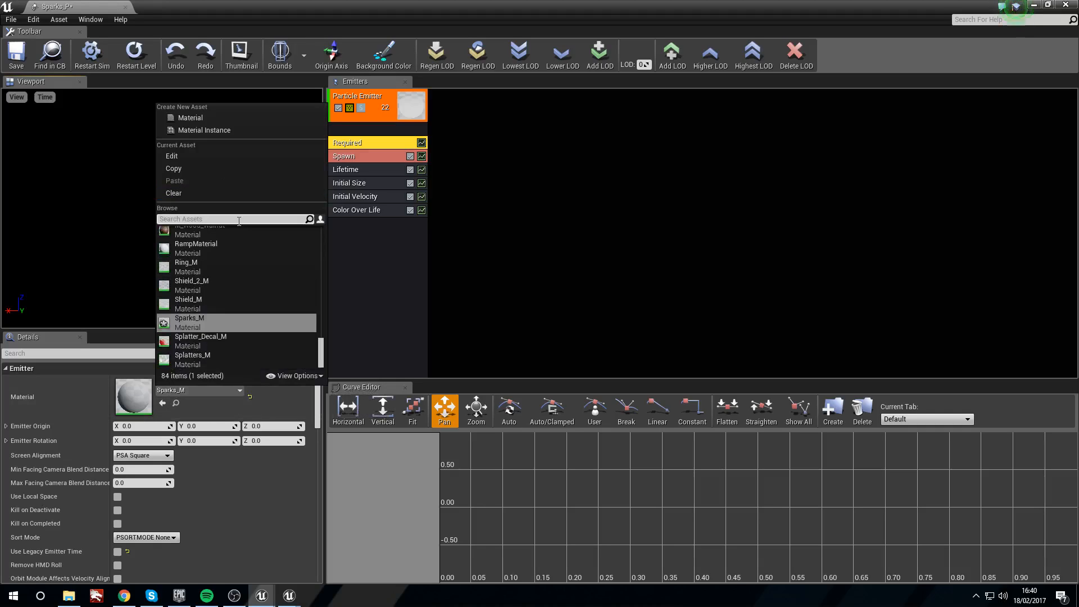
pyautogui.write('sparks')
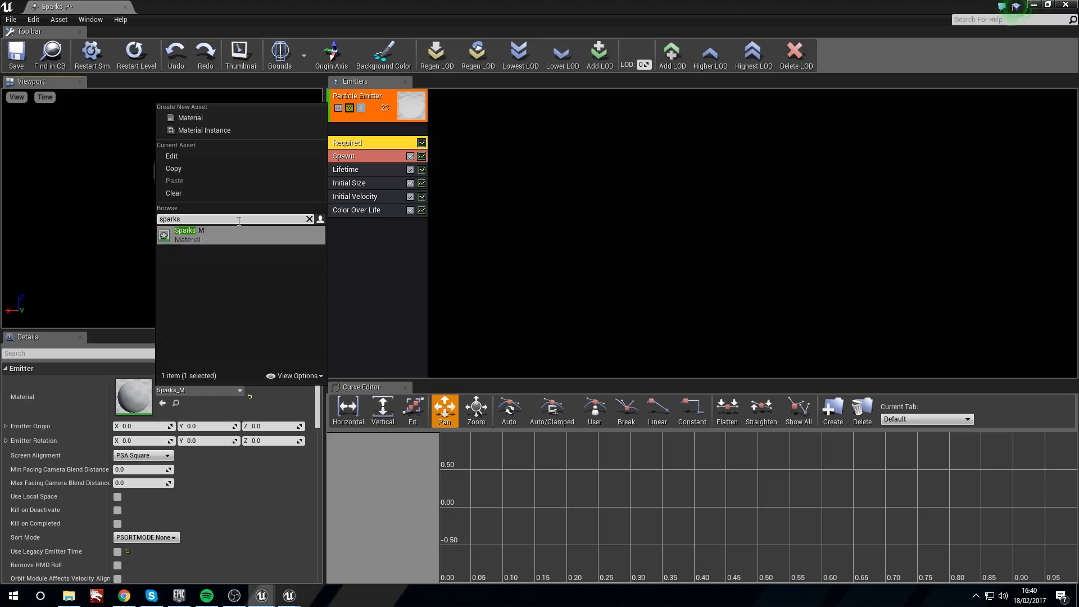
pyautogui.press('BackSpace')
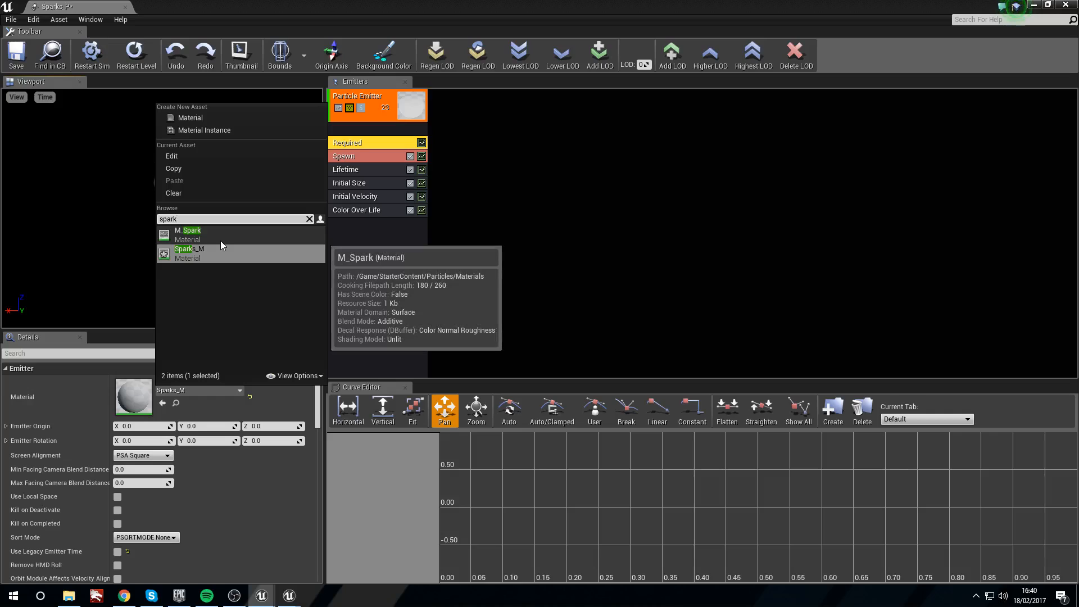
pyautogui.click(220, 240)
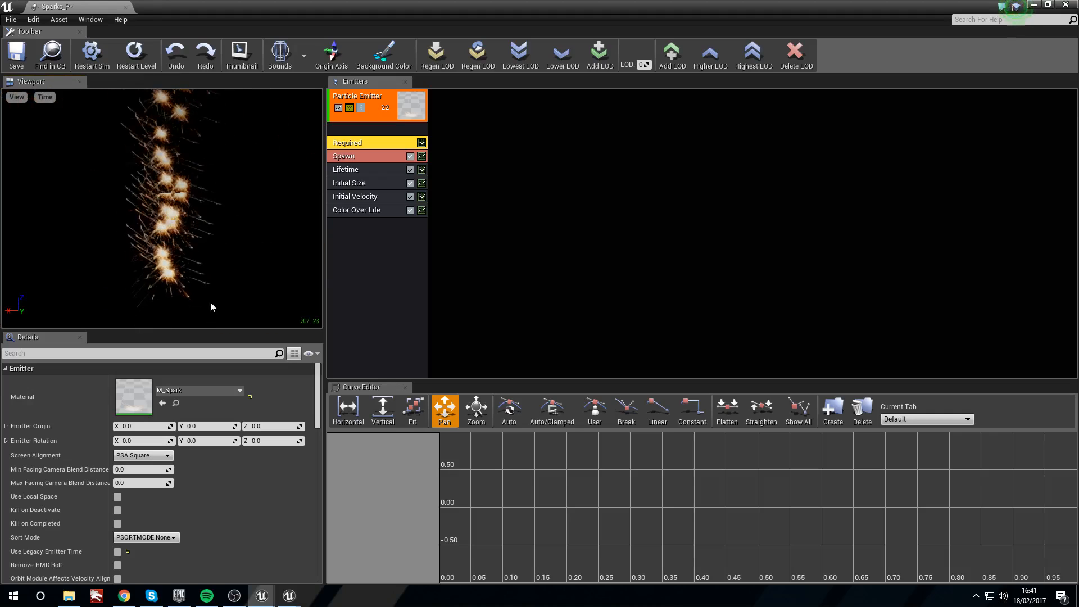
pyautogui.click(195, 388)
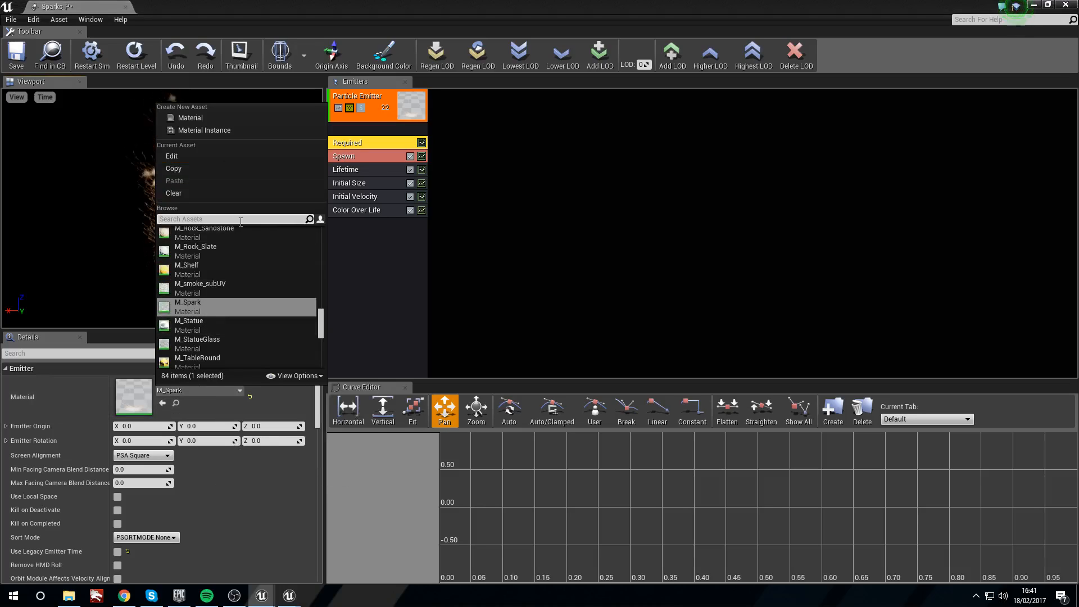
pyautogui.write('spark')
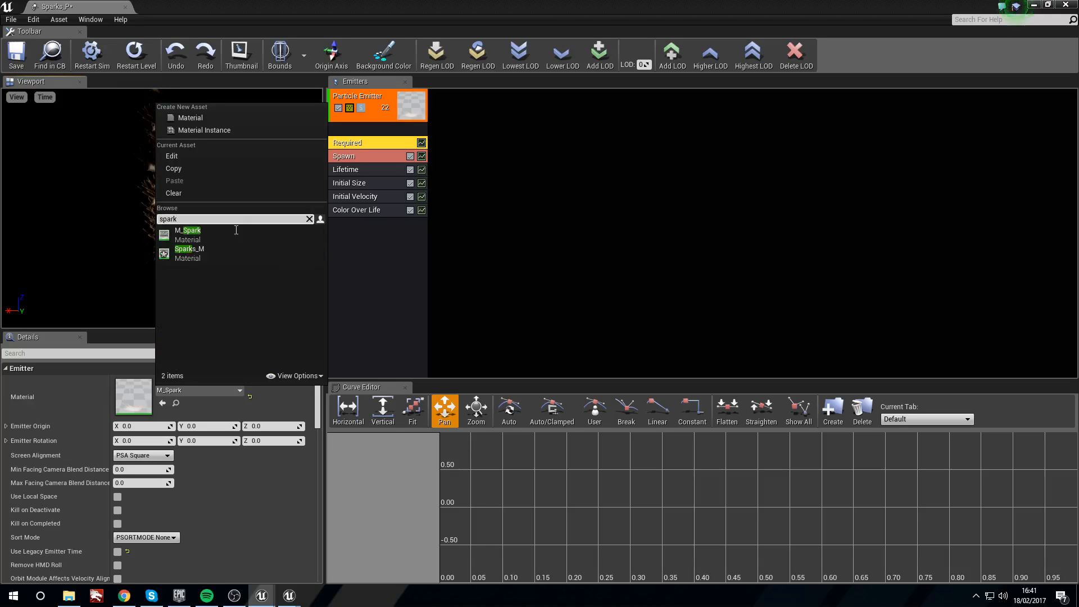
pyautogui.click(232, 252)
# Set the Spawn module's constant rate to 40
pyautogui.click(379, 165)
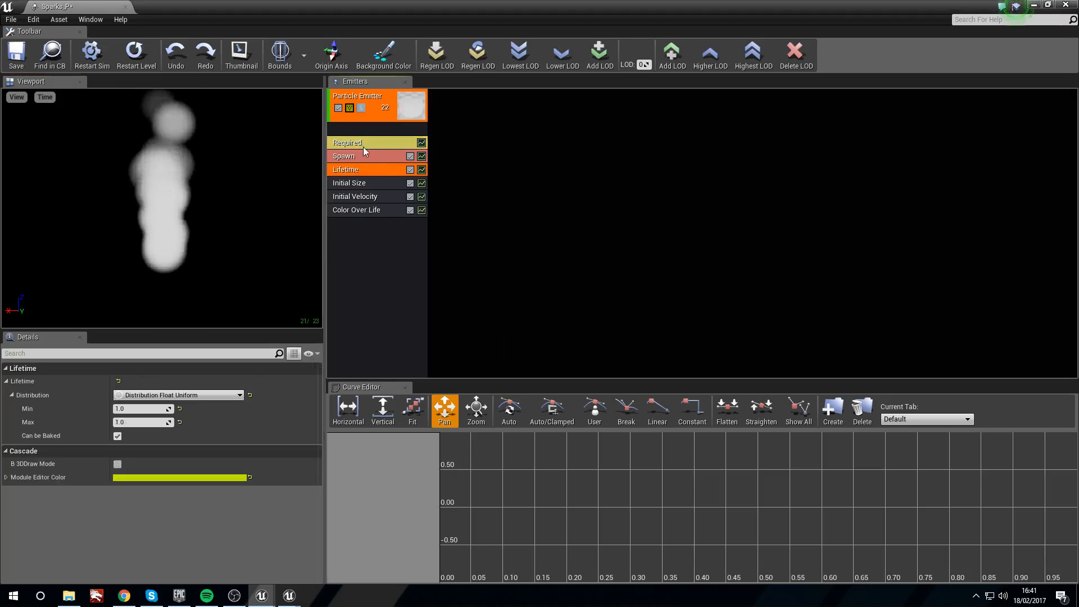
pyautogui.click(360, 156)
pyautogui.click(133, 410)
pyautogui.write('40')
pyautogui.press('Return')
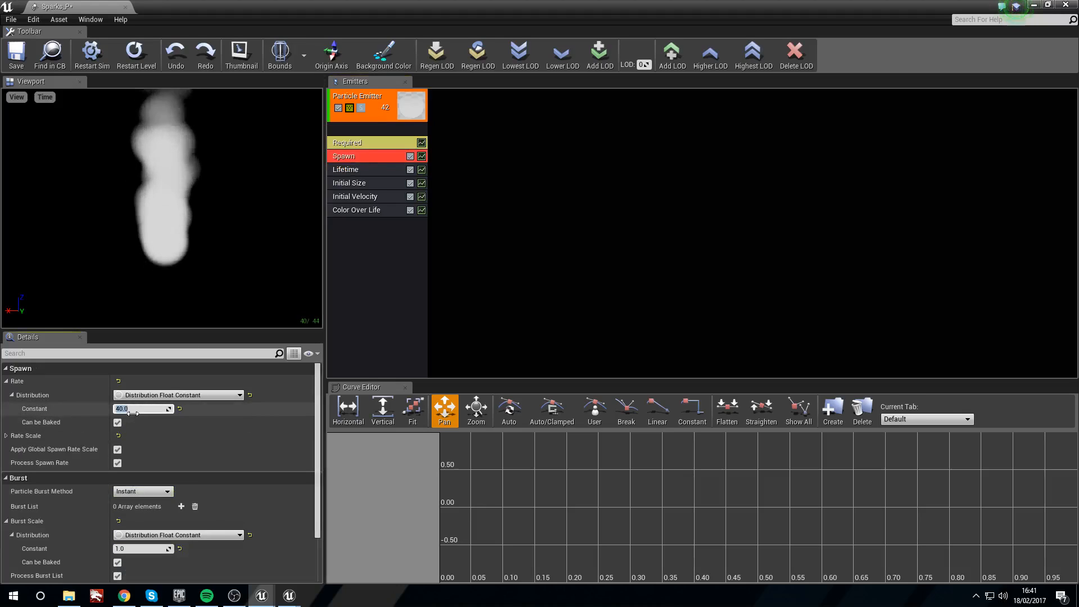
# Set the Initial Size module's maximum to 2 and its minimum to 1 on all three axes
pyautogui.click(362, 169)
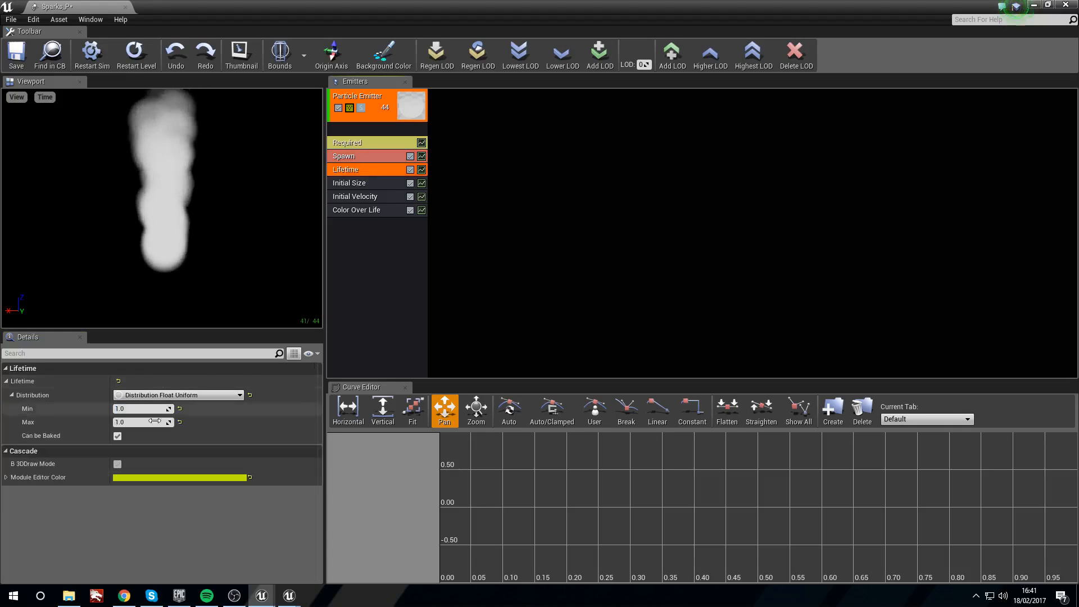
pyautogui.click(371, 183)
pyautogui.click(147, 408)
pyautogui.write('2')
pyautogui.press('Tab')
pyautogui.write('2')
pyautogui.press('Tab')
pyautogui.write('2')
pyautogui.press('Tab')
pyautogui.write('1\t1')
pyautogui.press('Tab')
pyautogui.write('1')
pyautogui.press('Return')
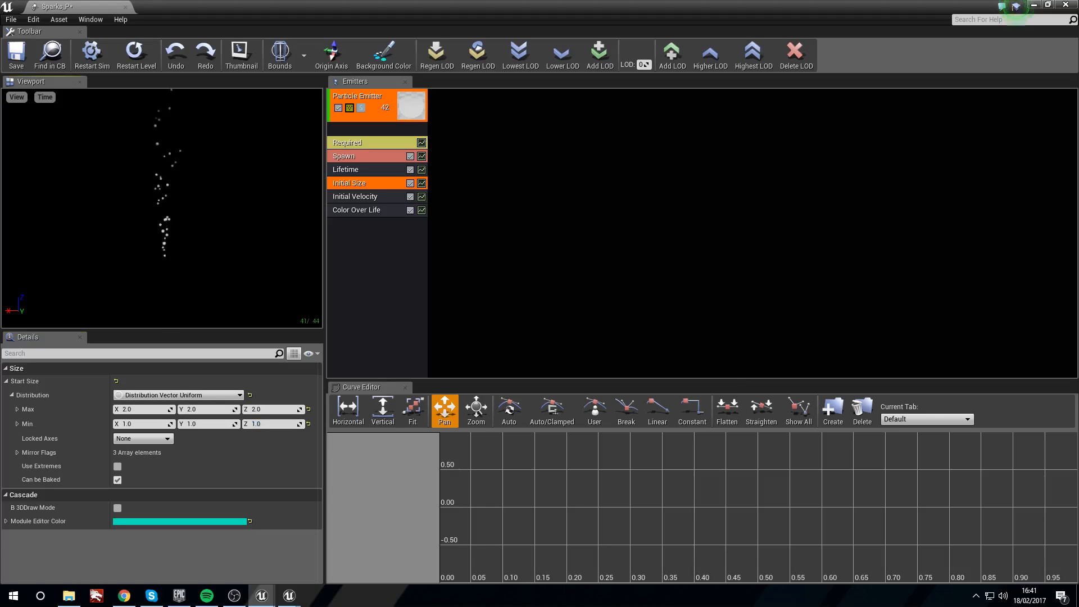
# Set the Initial Velocity module's maximum start velocity to X 200, Y 1 and Z 1
pyautogui.click(366, 223)
pyautogui.click(355, 196)
pyautogui.click(141, 410)
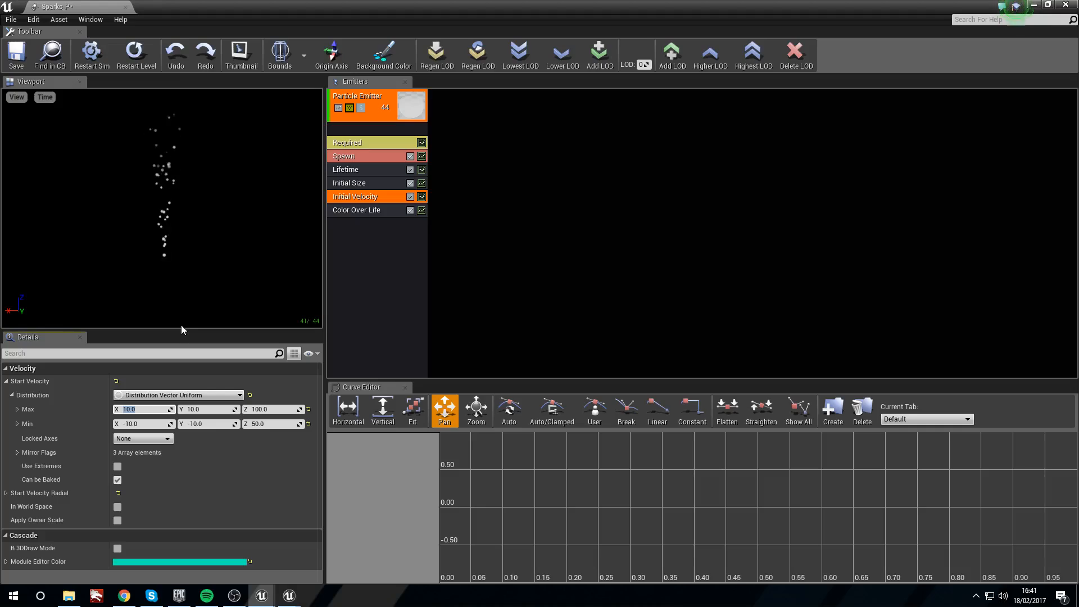
pyautogui.write('200')
pyautogui.press('Tab')
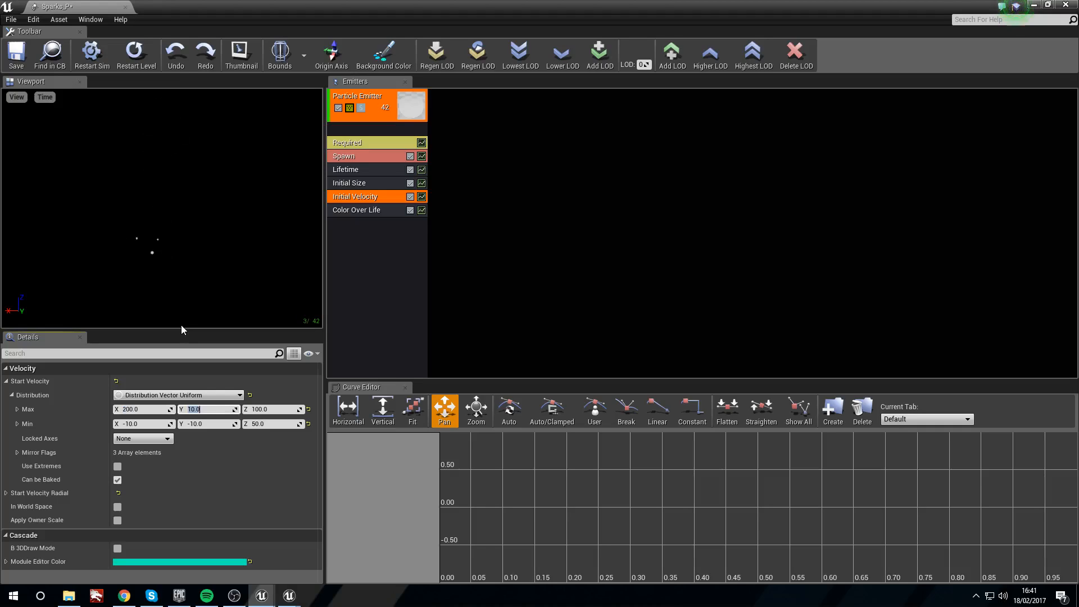
pyautogui.write('1')
pyautogui.press('Tab')
pyautogui.write('1')
pyautogui.press('Return')
pyautogui.press('Tab')
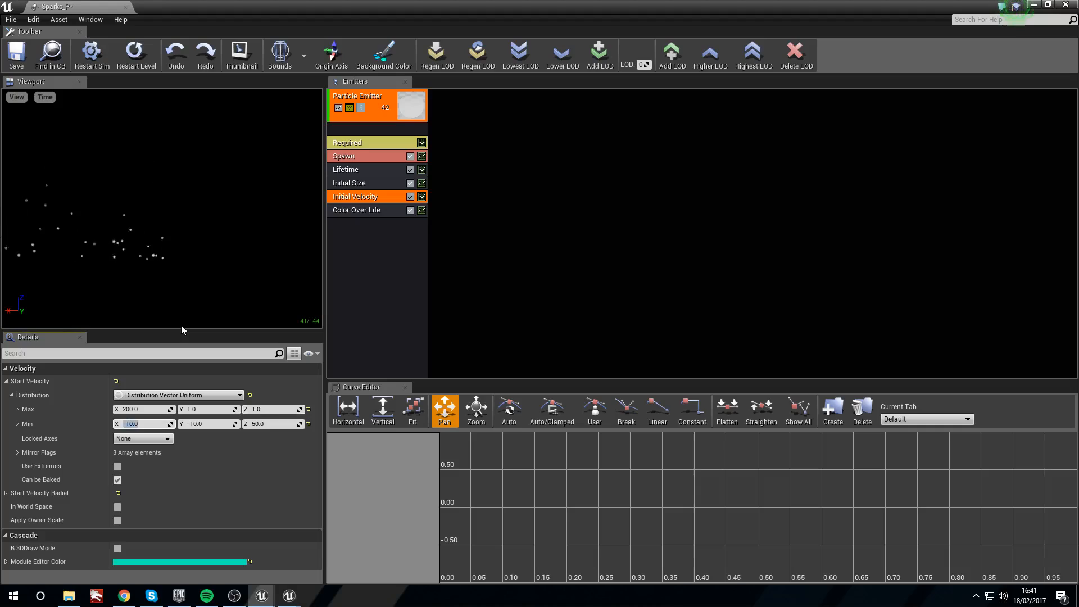
# Set the Initial Velocity module's minimum start velocity to X 100 and Z -10, keeping the Y value
pyautogui.write('100')
pyautogui.press('Tab')
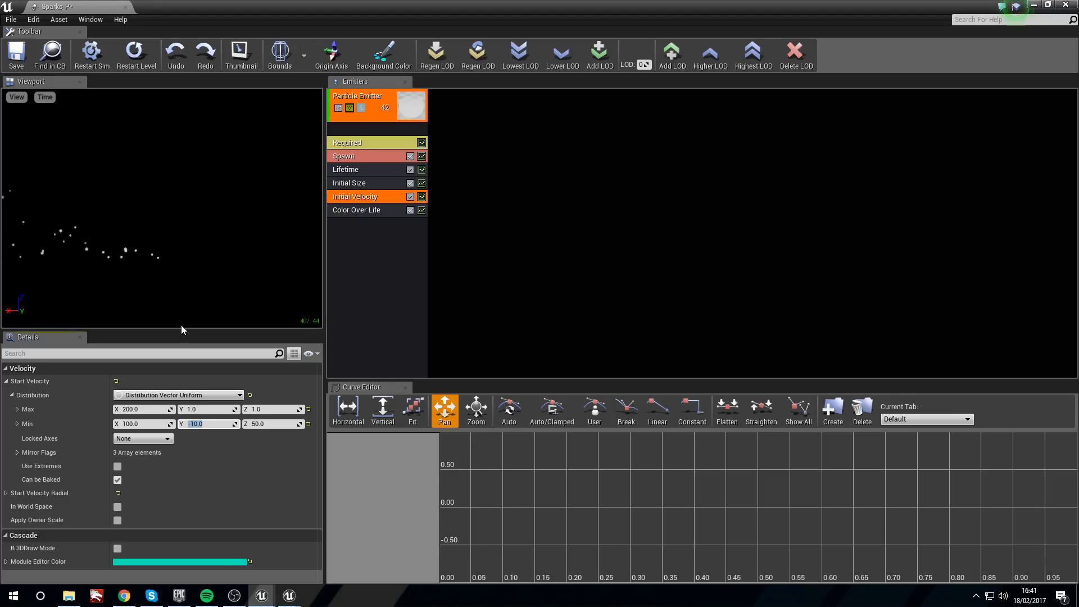
pyautogui.press('Tab')
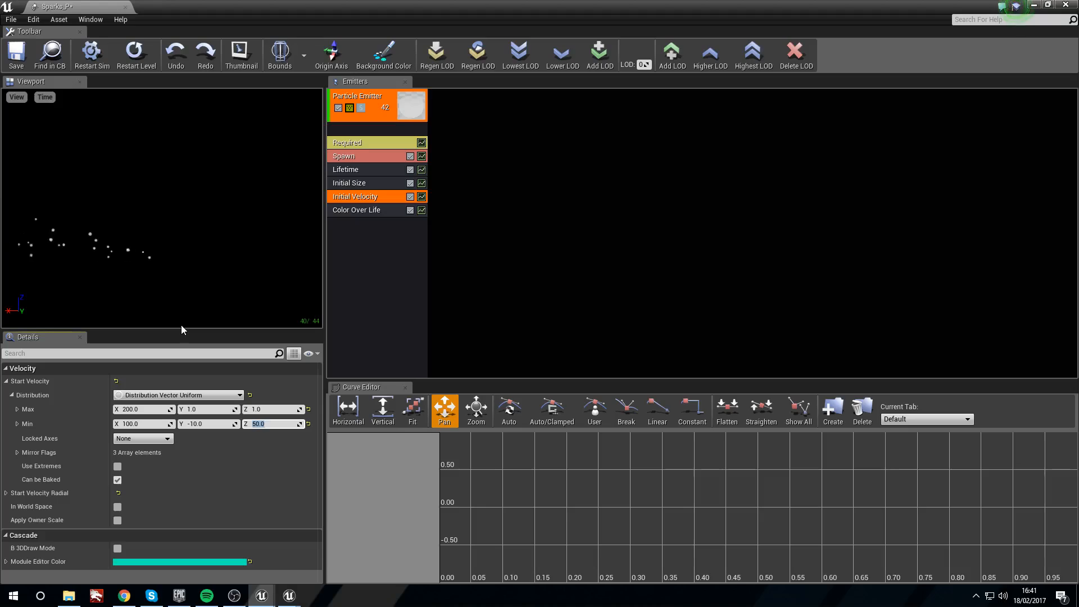
pyautogui.write('-10')
pyautogui.press('Return')
pyautogui.moveTo(170, 276)
pyautogui.mouseDown()
pyautogui.moveTo(160, 238)
pyautogui.moveTo(178, 259)
pyautogui.mouseUp()
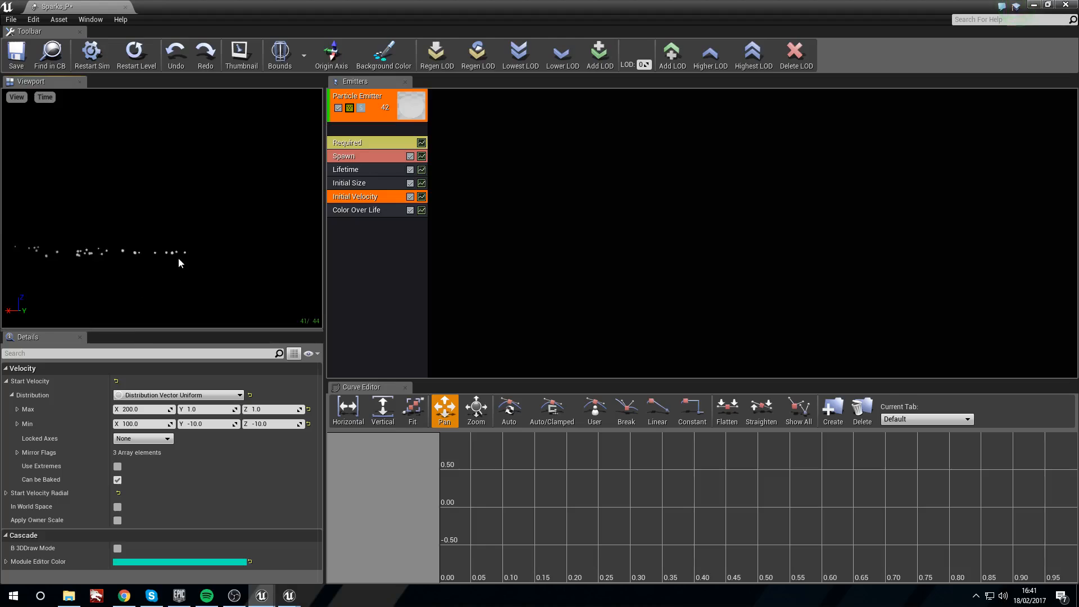
# Expand the Color Over Life module's constant curve to show the settings of points 0 and 1
pyautogui.click(370, 209)
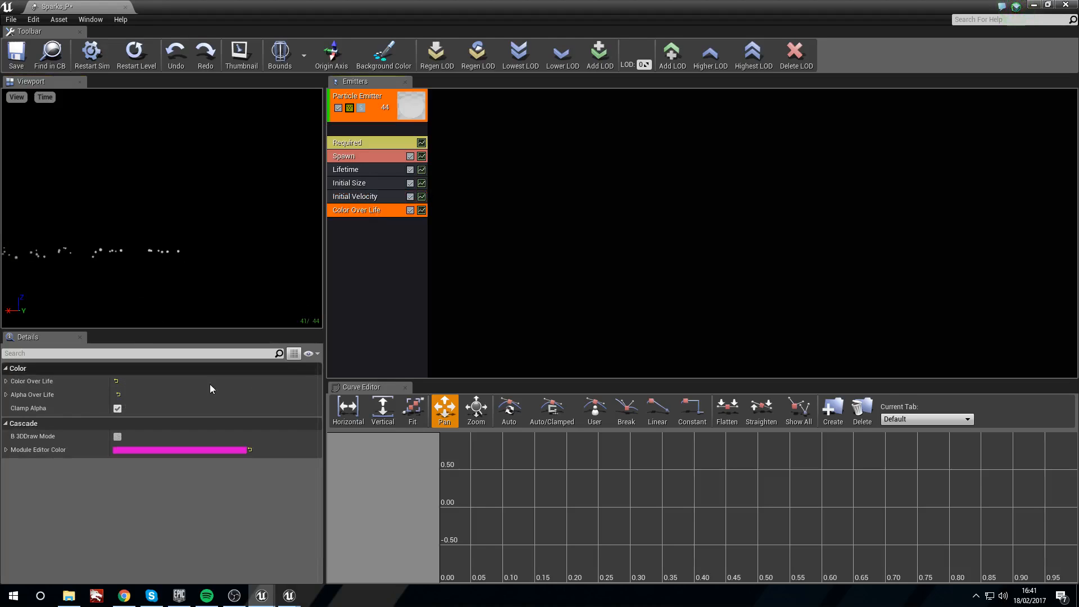
pyautogui.click(6, 381)
pyautogui.click(12, 395)
pyautogui.click(17, 408)
pyautogui.click(22, 423)
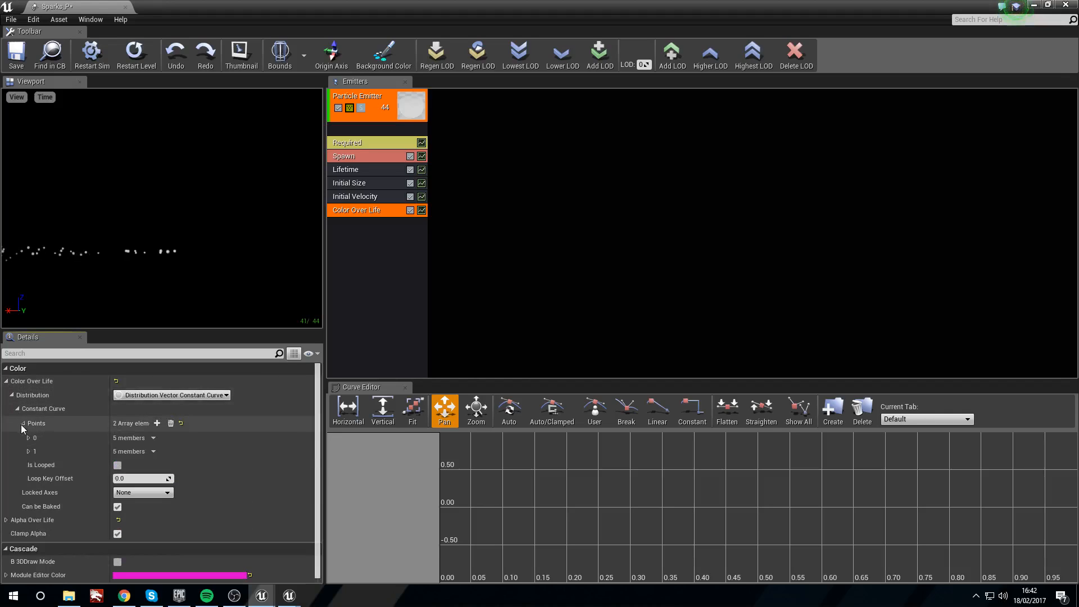
pyautogui.click(29, 438)
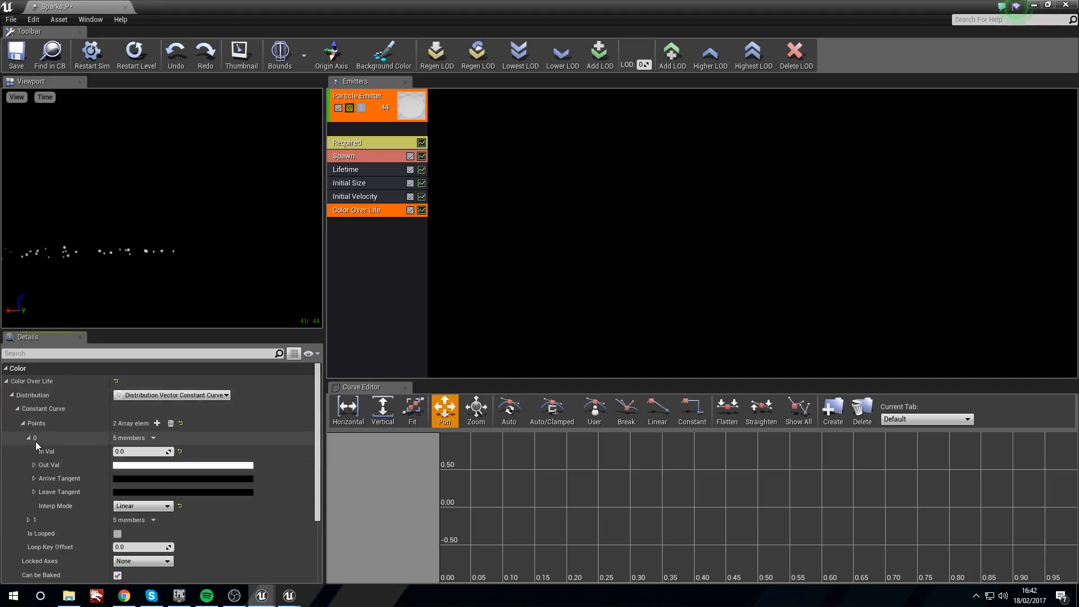
pyautogui.click(141, 452)
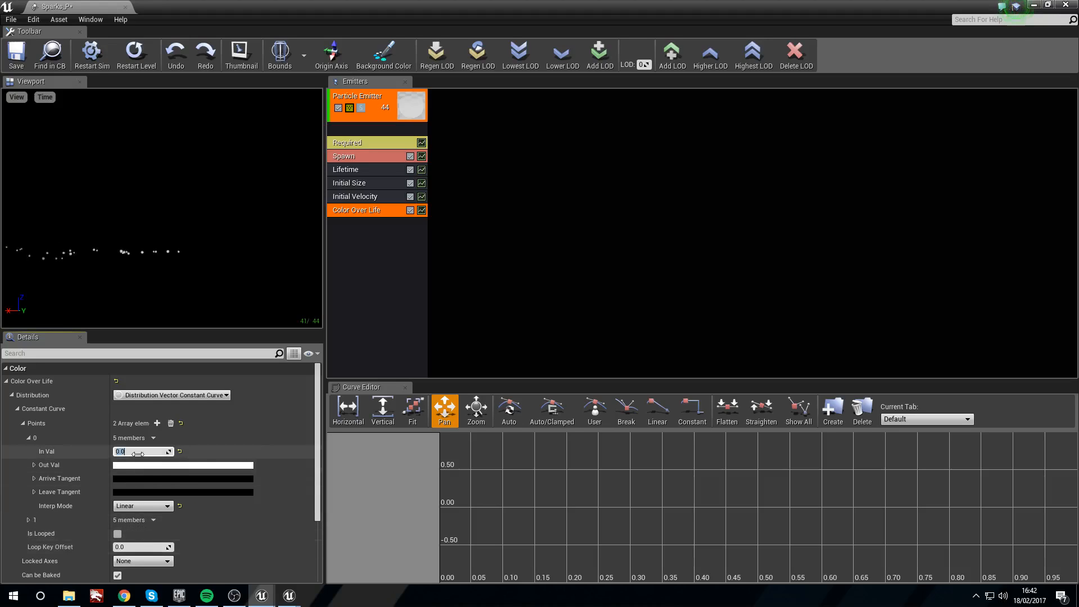
pyautogui.click(28, 519)
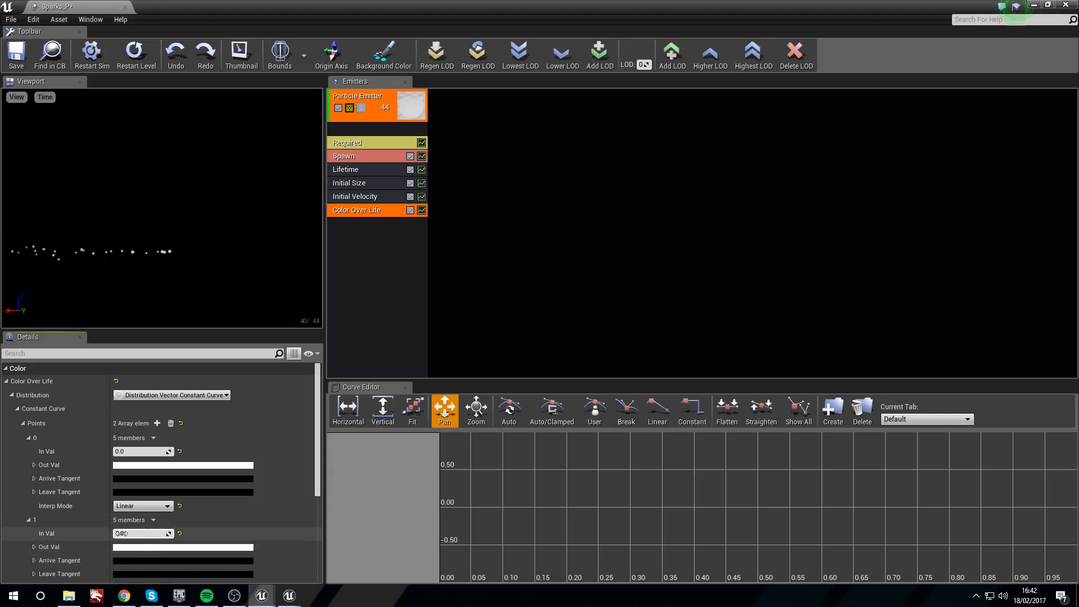
# Set the Out Val colour of Color Over Life point 0 to R 15, G 15, B 20
pyautogui.click(147, 465)
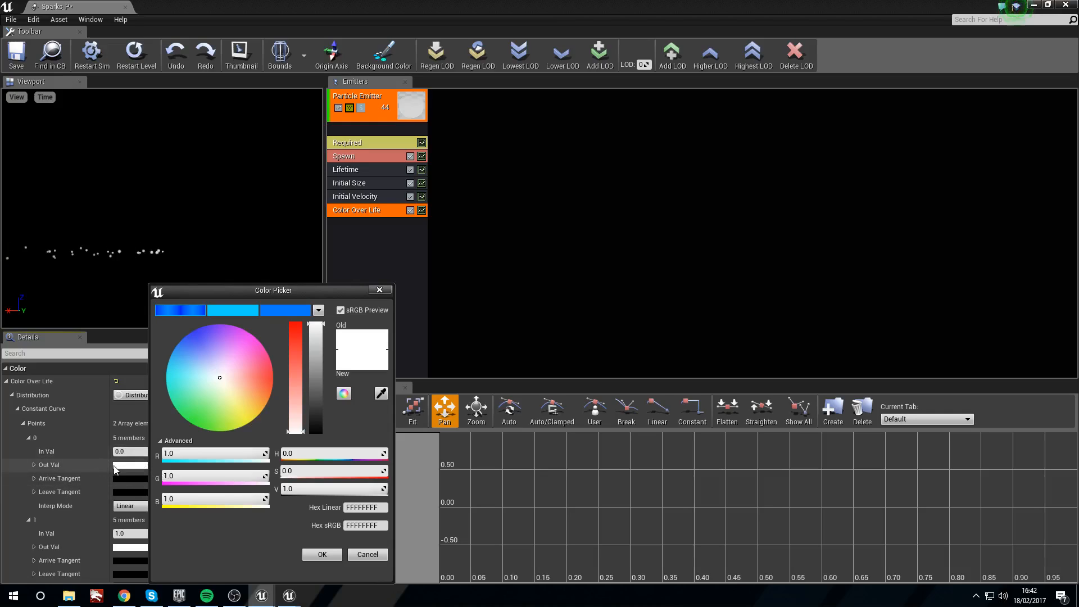
pyautogui.click(220, 456)
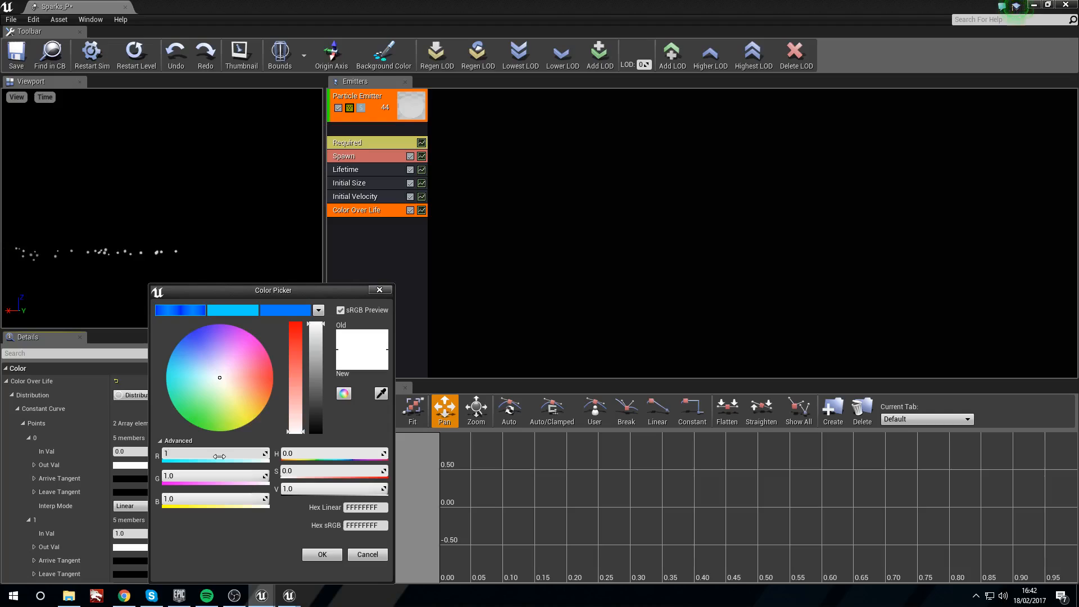
pyautogui.press('Tab')
pyautogui.press('Tab')
pyautogui.write('5')
pyautogui.press('Tab')
pyautogui.press('Tab')
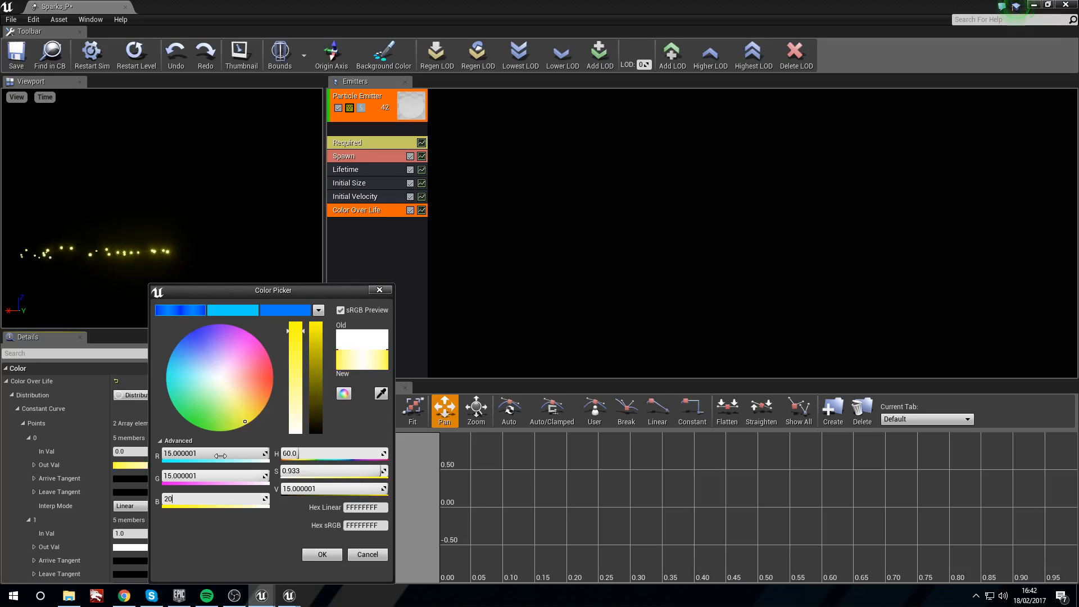
pyautogui.press('Return')
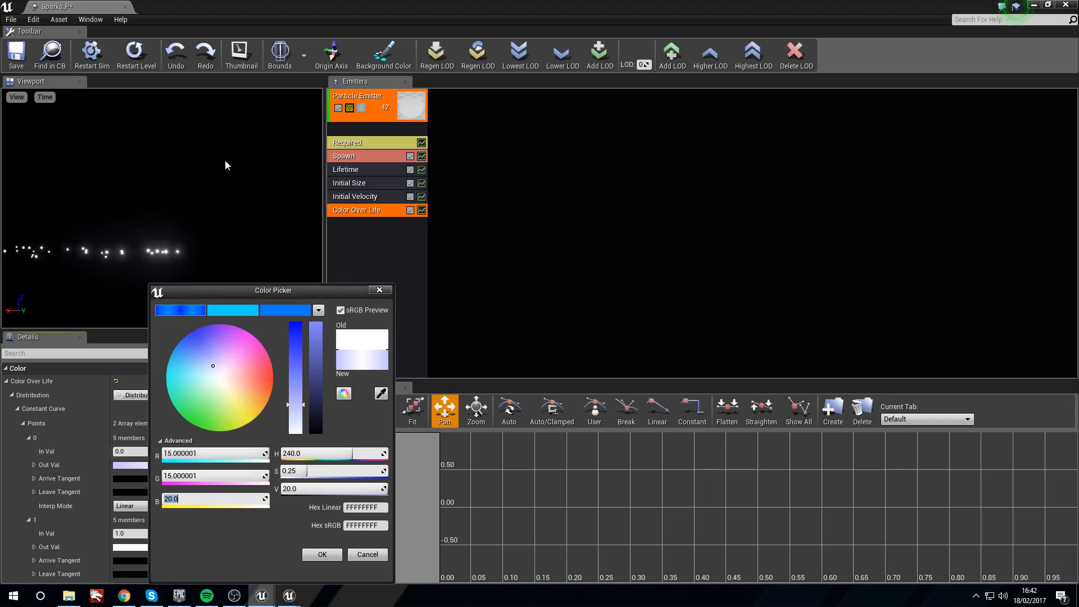
pyautogui.click(325, 555)
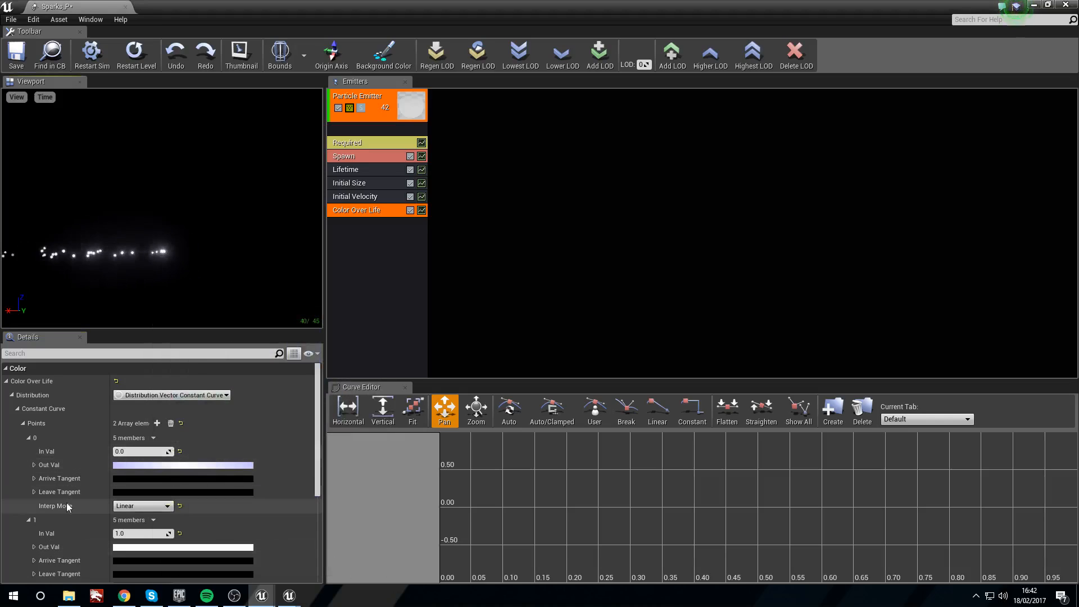
# Set the Out Val colour of Color Over Life point 1 to R 30, G 25, B 5
pyautogui.scroll(-2, 66, 503)
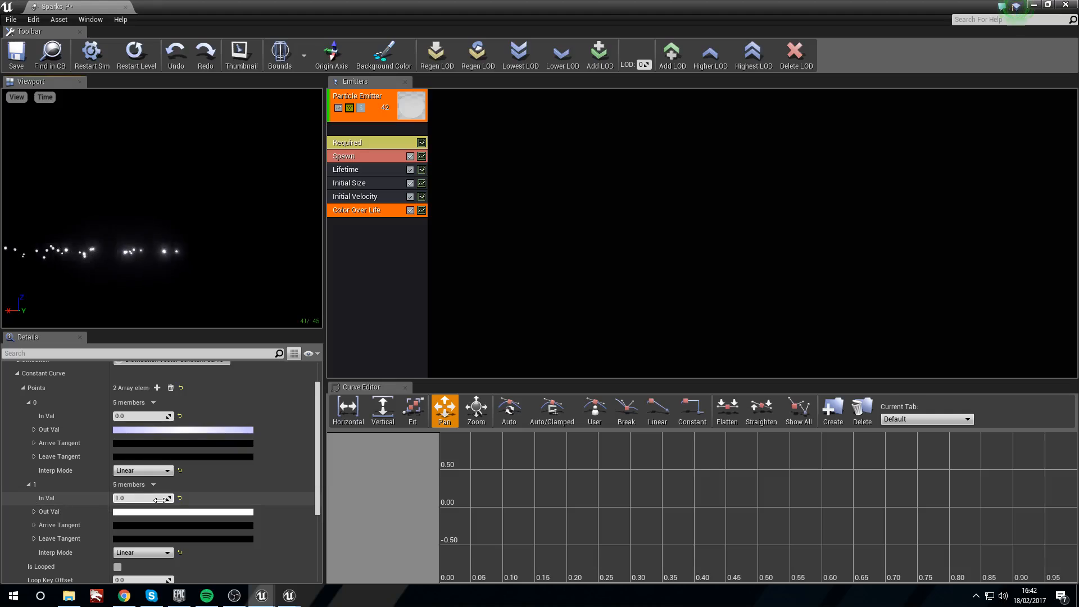
pyautogui.click(151, 511)
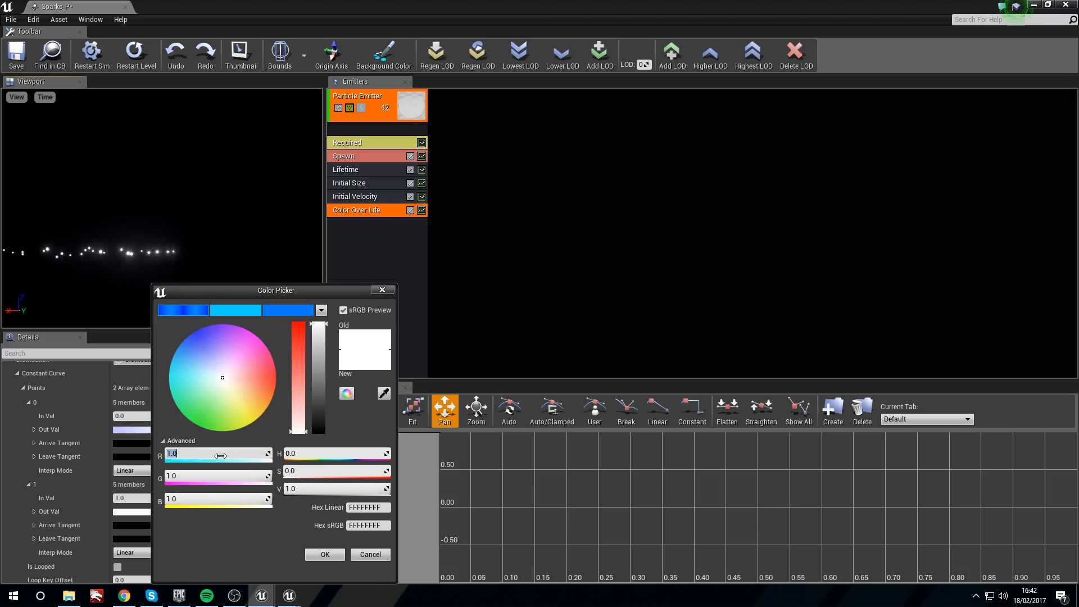
pyautogui.write('30')
pyautogui.press('Tab')
pyautogui.write('25')
pyautogui.press('Tab')
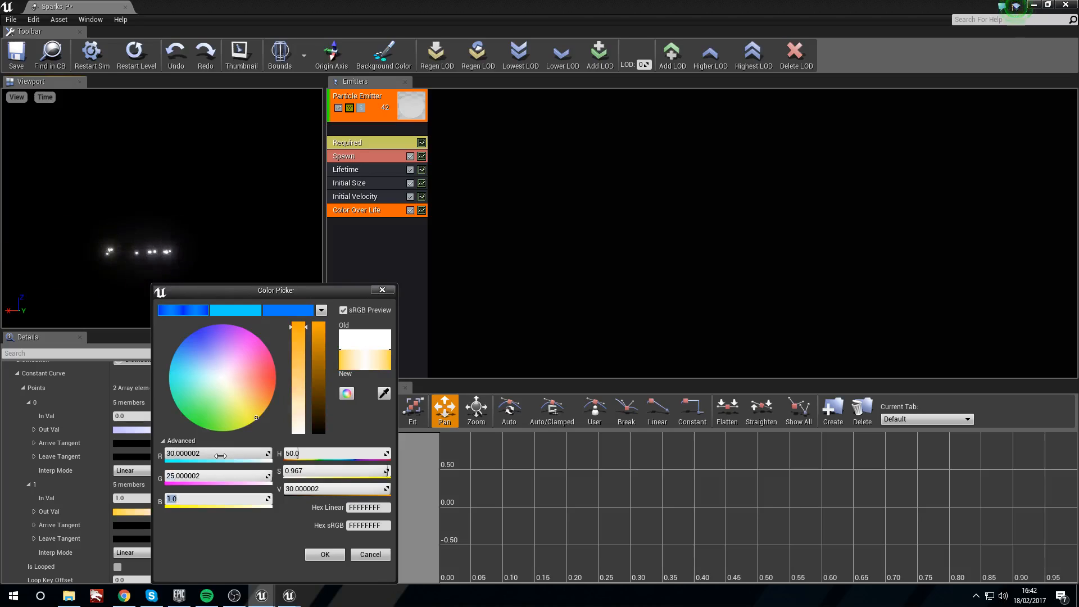
pyautogui.write('5')
pyautogui.press('Return')
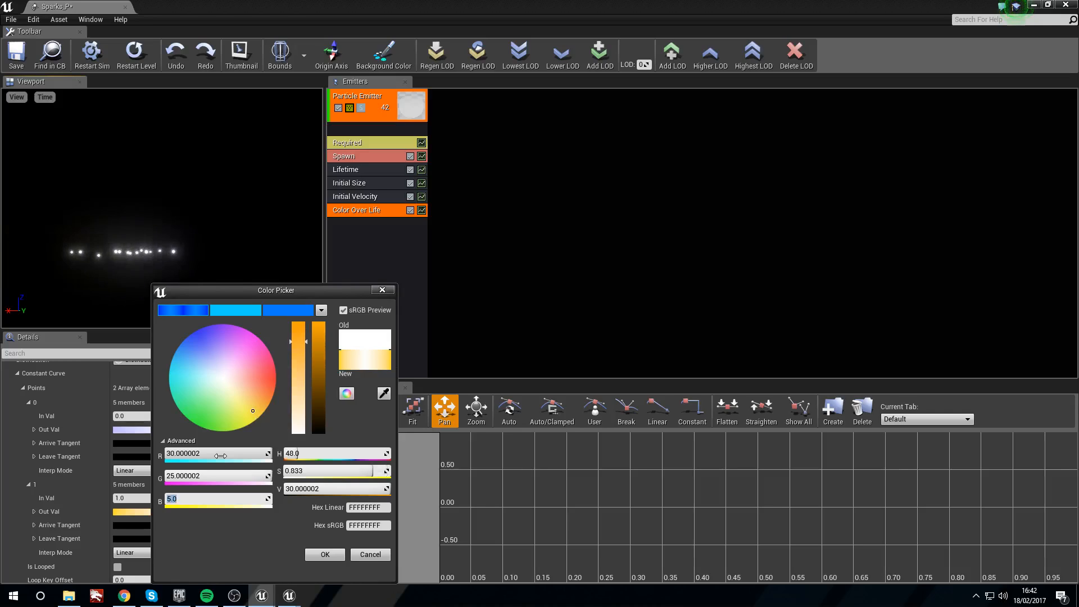
pyautogui.click(325, 554)
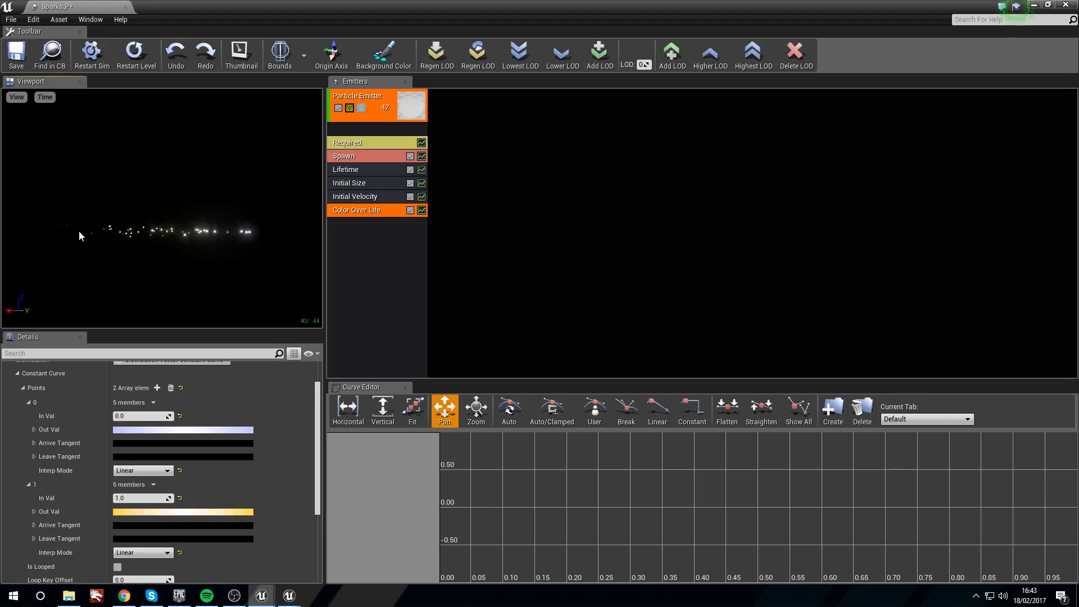
# Add an Initial Location (Seed) module to the particle emitter
pyautogui.moveTo(48, 232); pyautogui.dragTo(84, 253, button='right')
pyautogui.moveTo(163, 264); pyautogui.dragTo(198, 240, button='right')
pyautogui.click(373, 239)
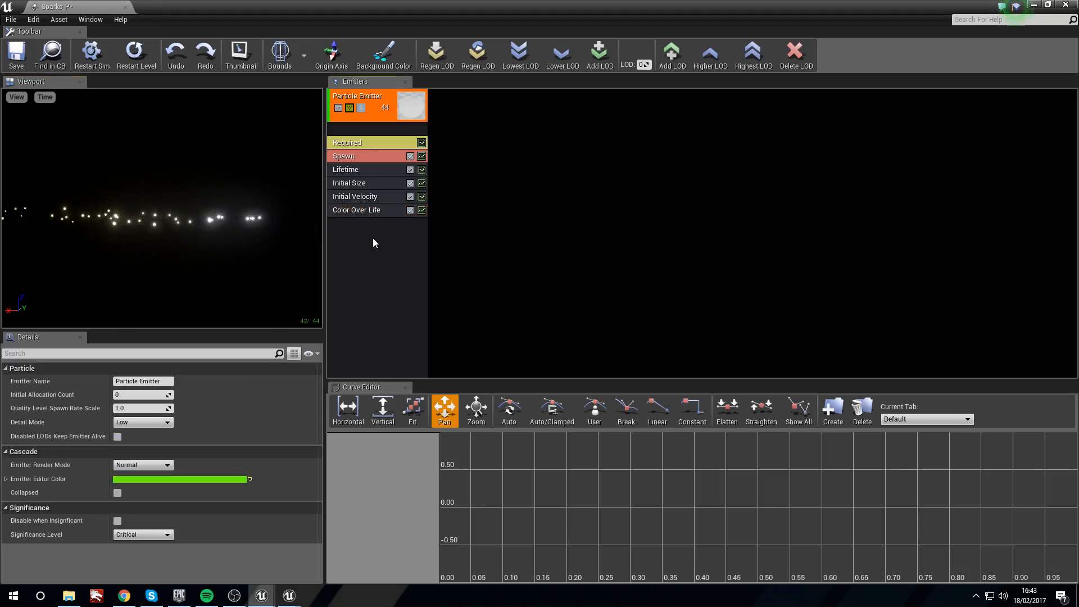
pyautogui.rightClick(373, 239)
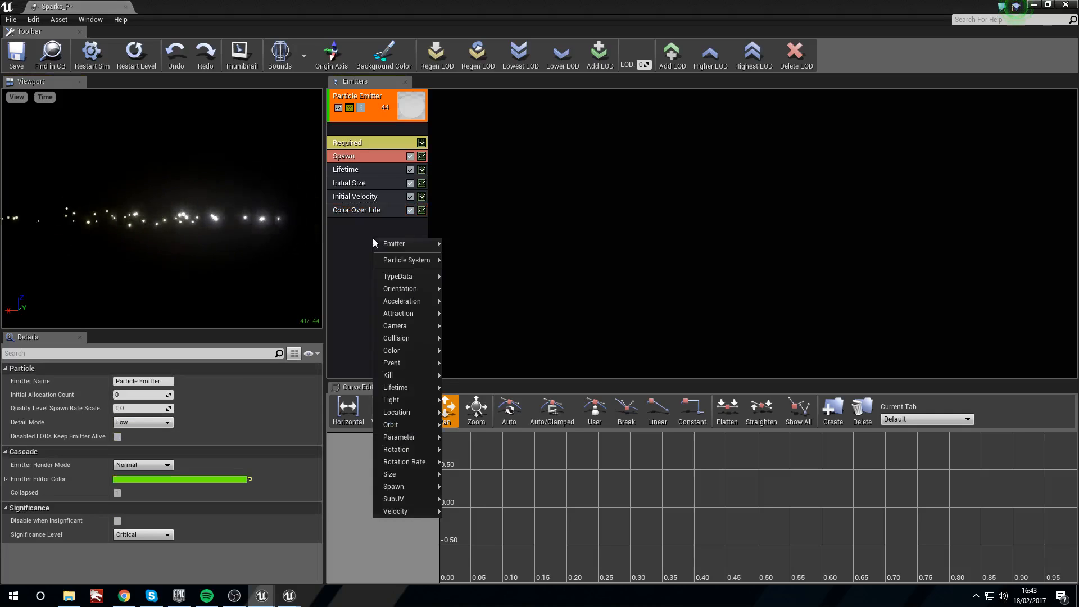
pyautogui.moveTo(386, 416)
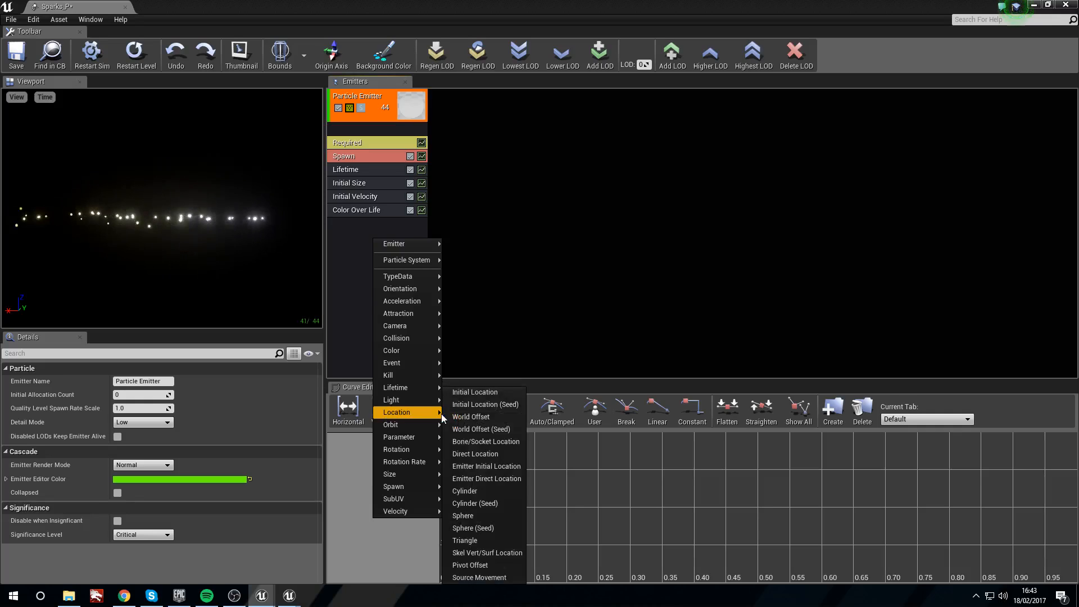
pyautogui.click(489, 405)
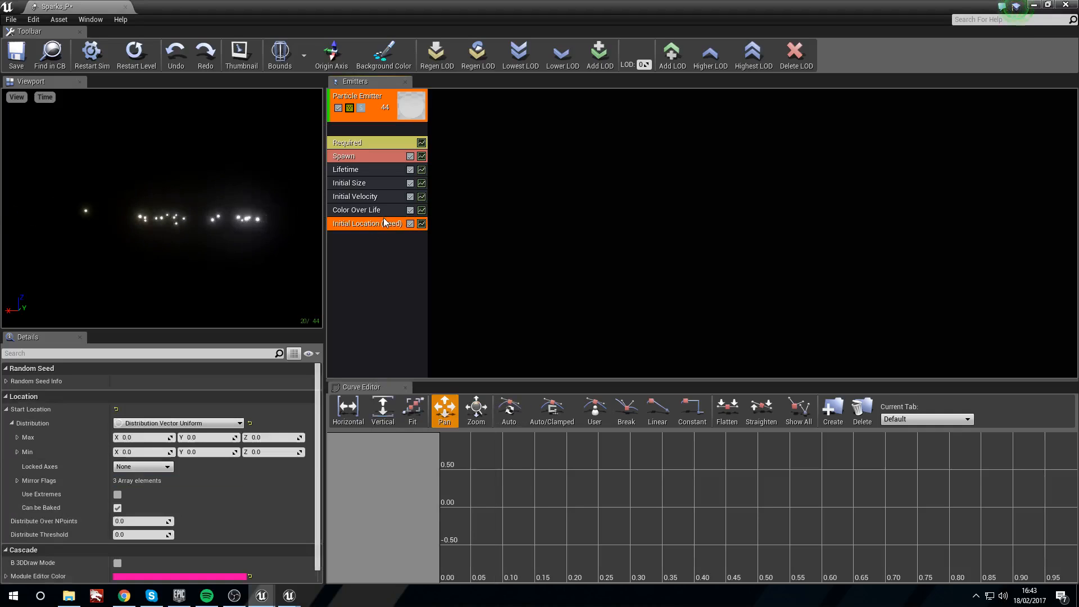
# Set the Initial Location (Seed) module's maximum start location to X 1, Y 4 and Z 6
pyautogui.click(153, 437)
pyautogui.write('1')
pyautogui.press('Tab')
pyautogui.write('4')
pyautogui.press('Tab')
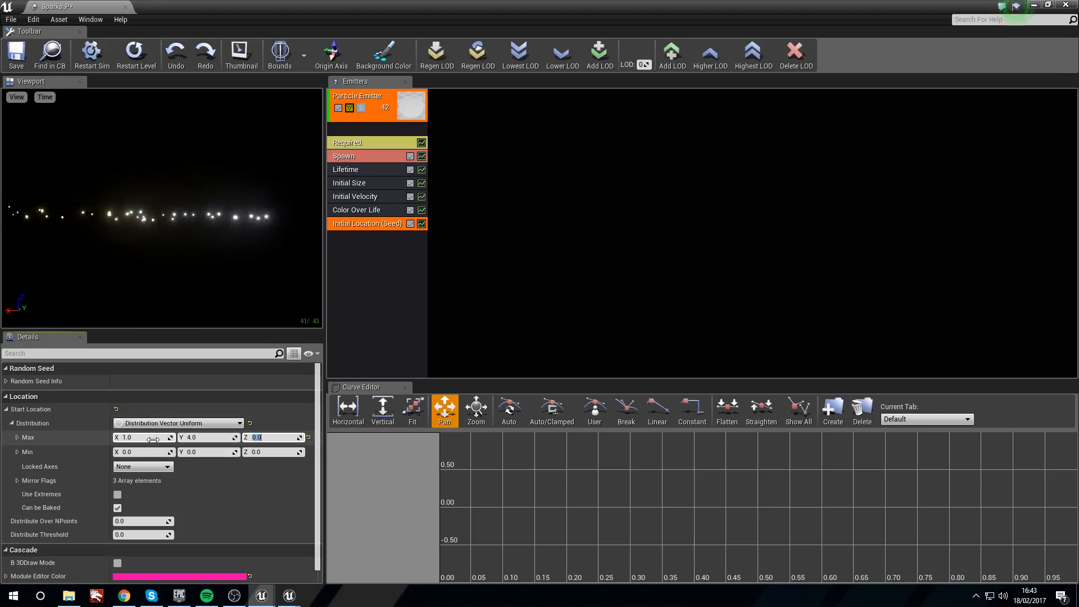
pyautogui.press('Tab')
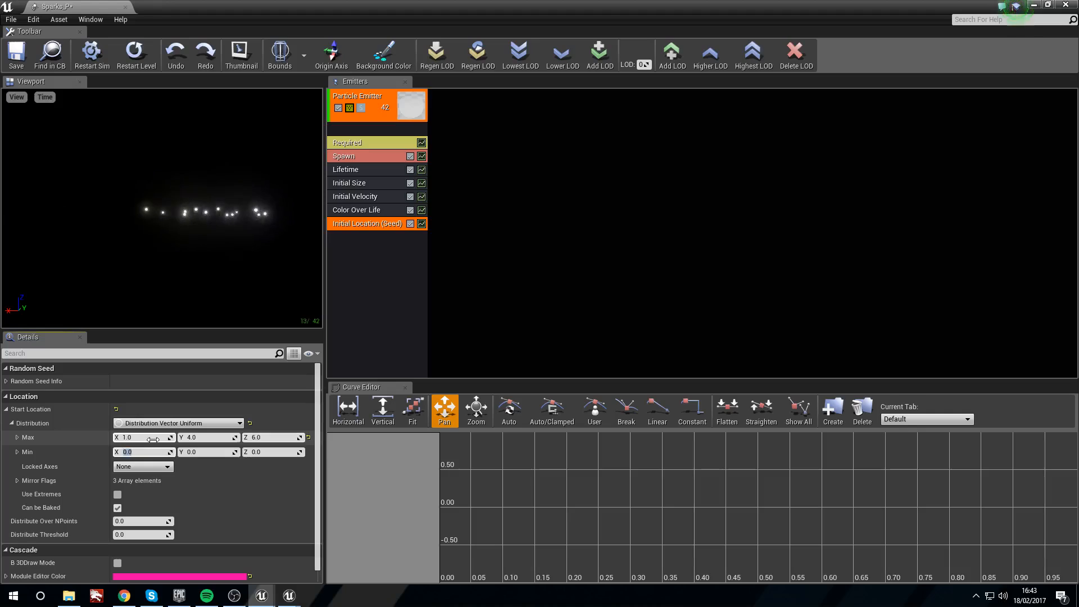
pyautogui.moveTo(191, 238); pyautogui.dragTo(137, 205)
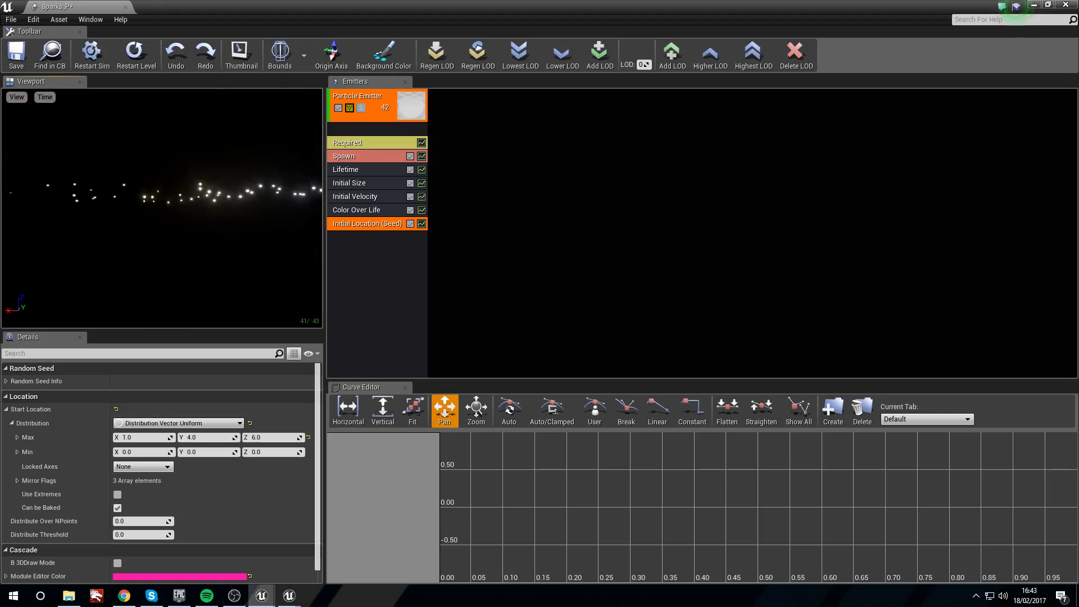
# Add a Const Acceleration module to the particle emitter
pyautogui.click(397, 247)
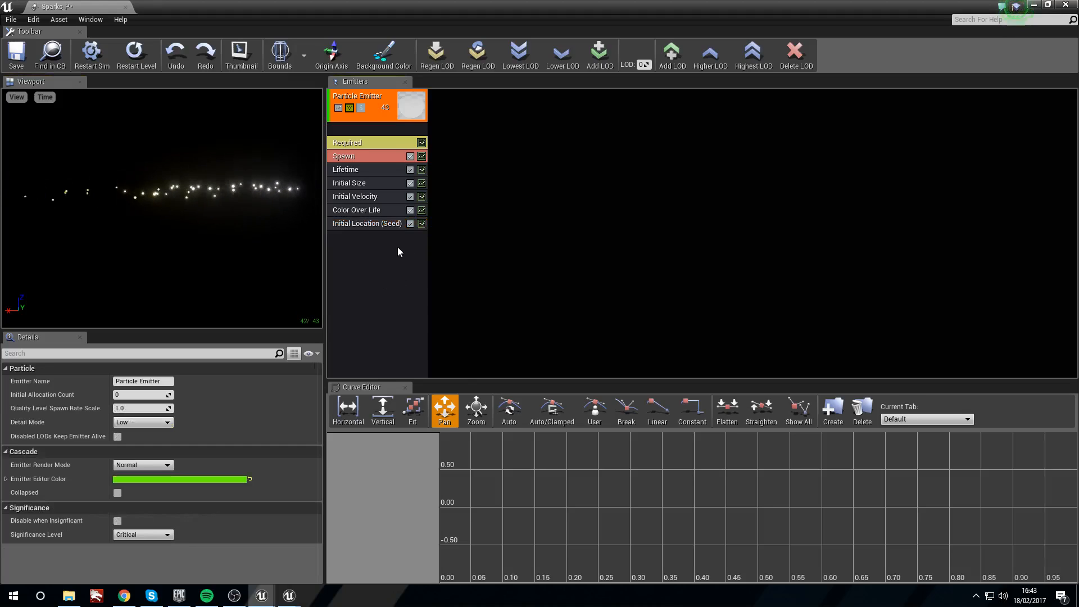
pyautogui.rightClick(397, 247)
pyautogui.moveTo(419, 315)
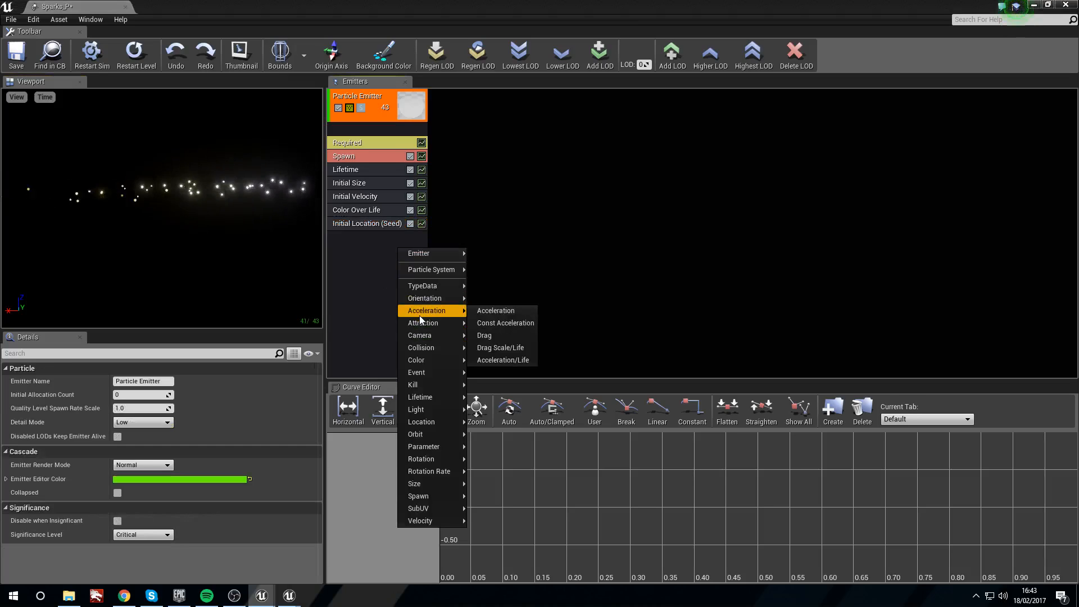
pyautogui.click(506, 323)
pyautogui.click(382, 238)
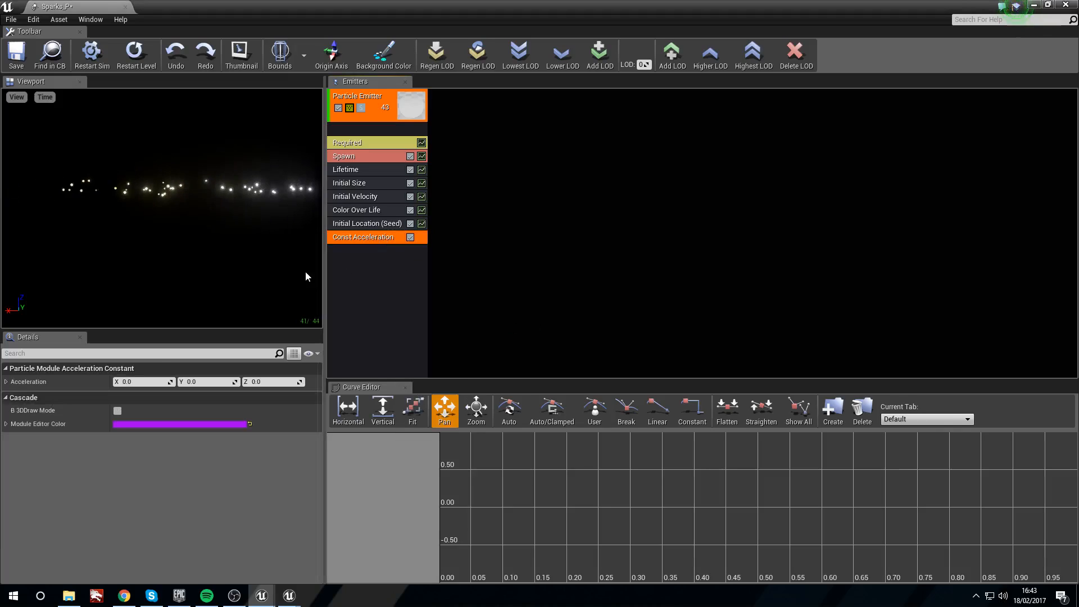
# Try a Z acceleration of 400 in the Const Acceleration module, and replace it with -700
pyautogui.click(285, 386)
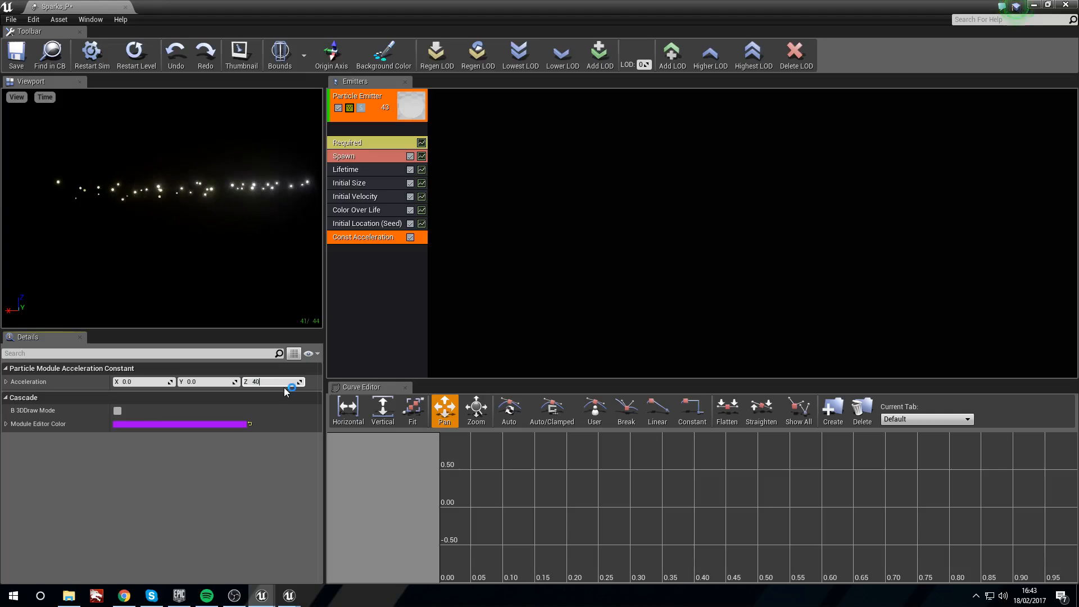
pyautogui.press('Return')
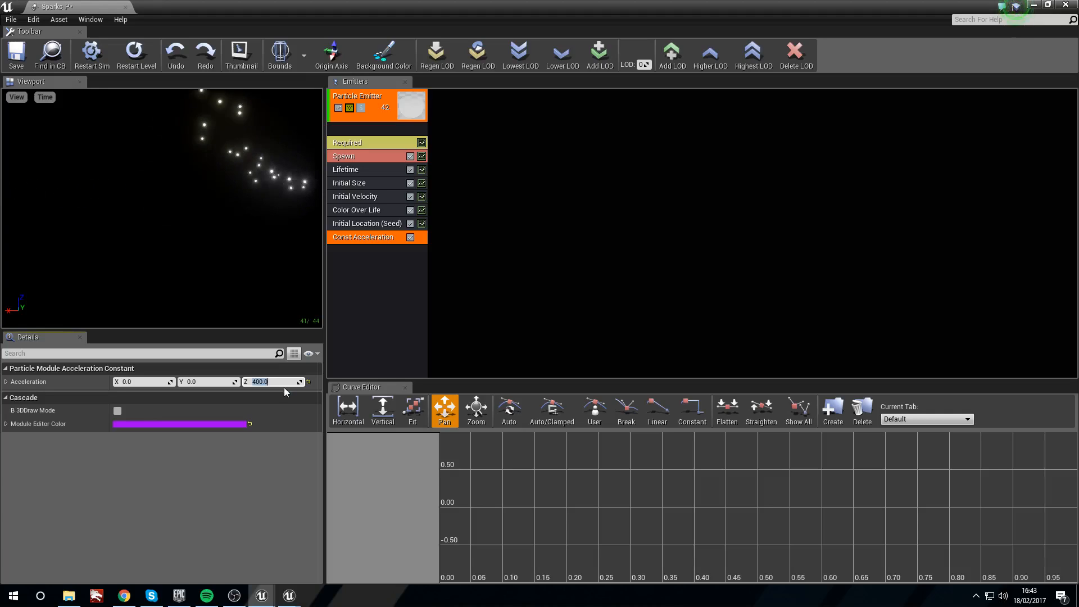
pyautogui.click(273, 381)
pyautogui.write('-700')
pyautogui.press('Return')
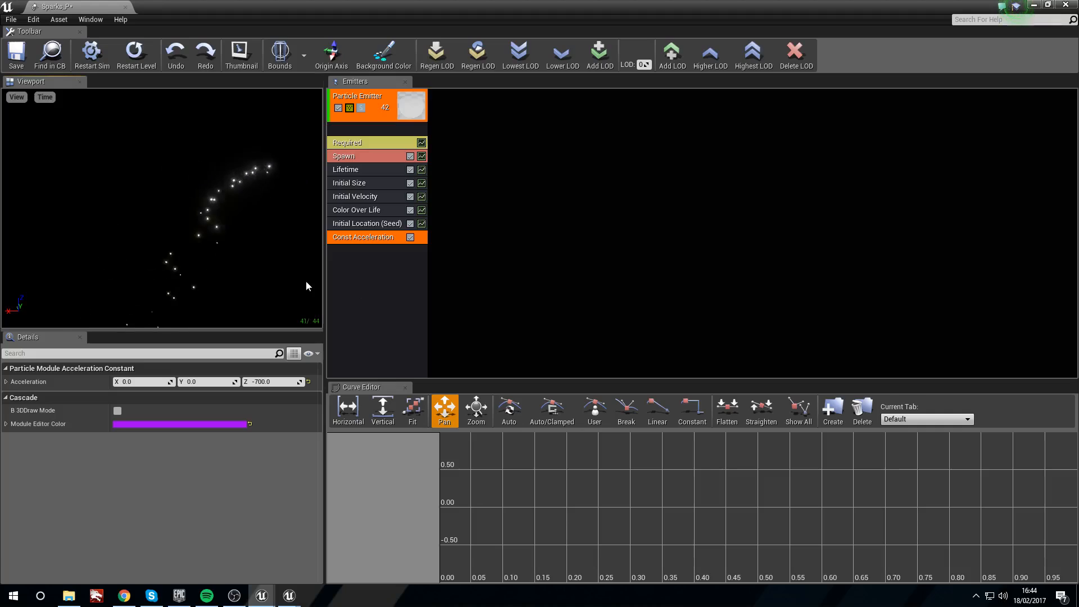
# Add a Size By Speed module to the emitter with Speed Scale X 0, Y 7 and Max Scale X 1, Y 10
pyautogui.rightClick(386, 269)
pyautogui.moveTo(429, 507)
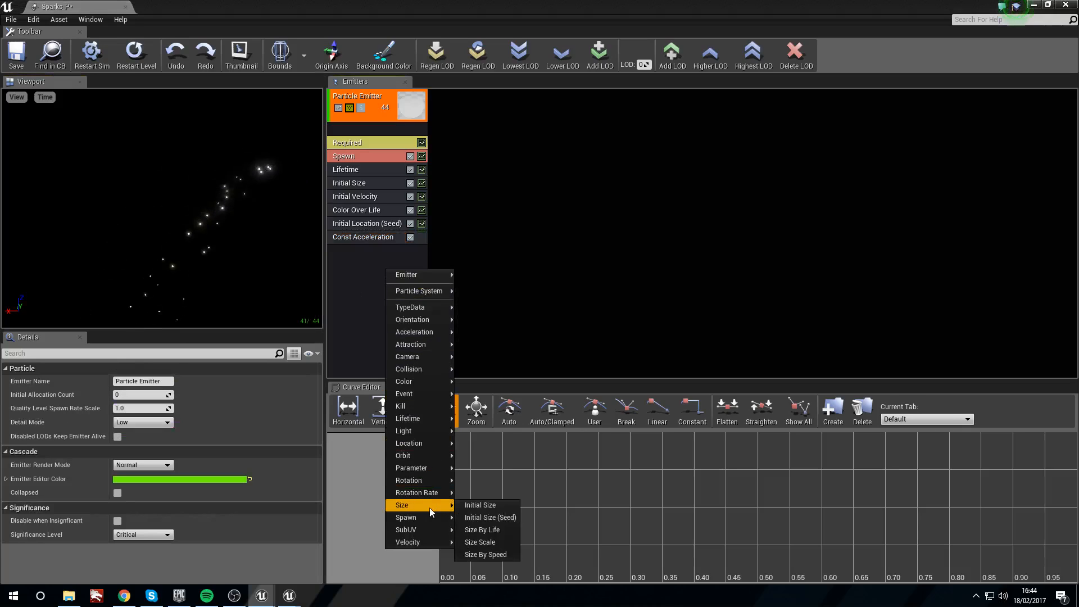
pyautogui.click(486, 554)
pyautogui.click(376, 251)
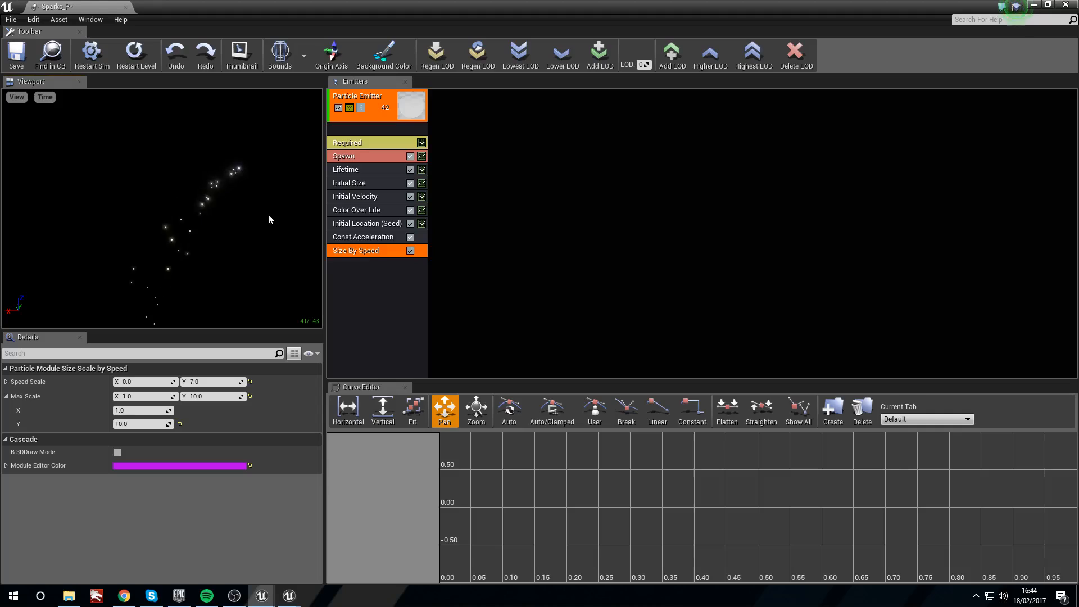
# Set the emitter's Screen Alignment to PSA Velocity in the Required module
pyautogui.click(387, 139)
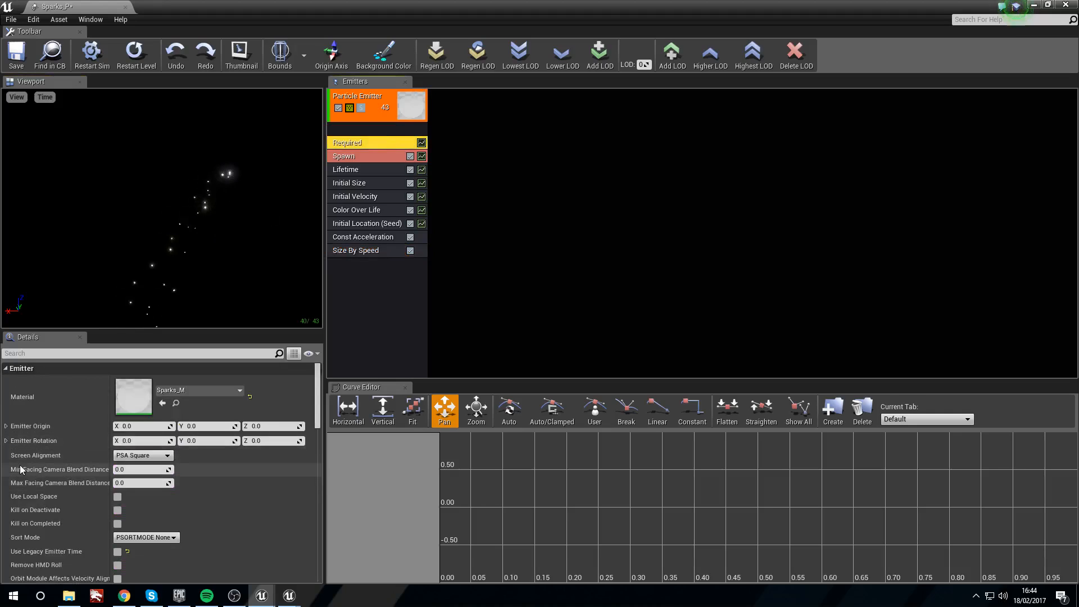
pyautogui.click(162, 458)
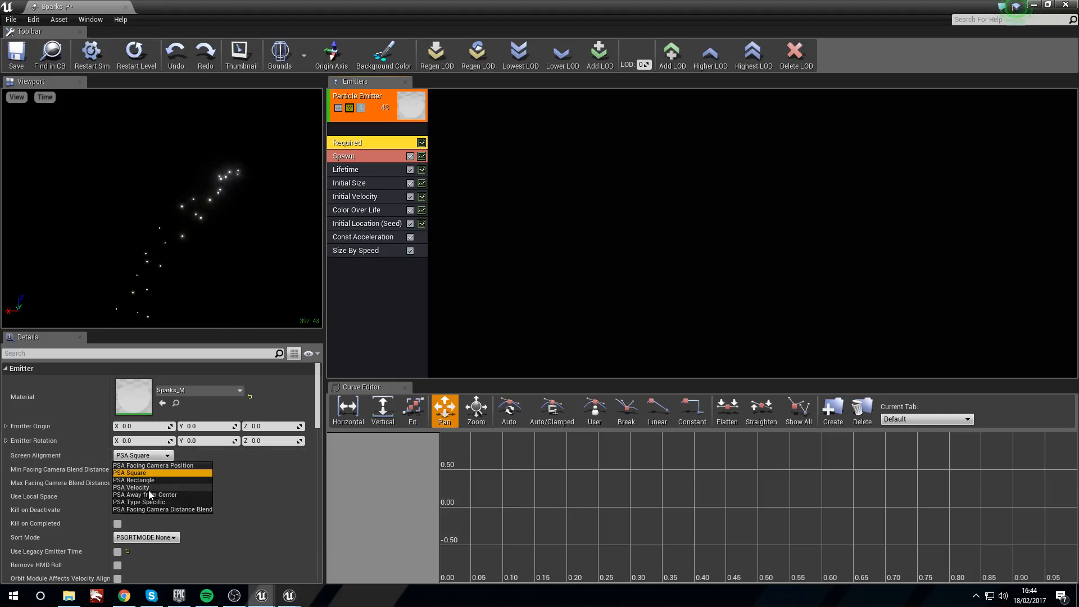
pyautogui.click(148, 489)
pyautogui.moveTo(136, 290)
pyautogui.mouseDown(button='right')
pyautogui.moveTo(147, 276)
pyautogui.moveTo(121, 315)
pyautogui.moveTo(148, 276)
pyautogui.mouseUp(button='right')
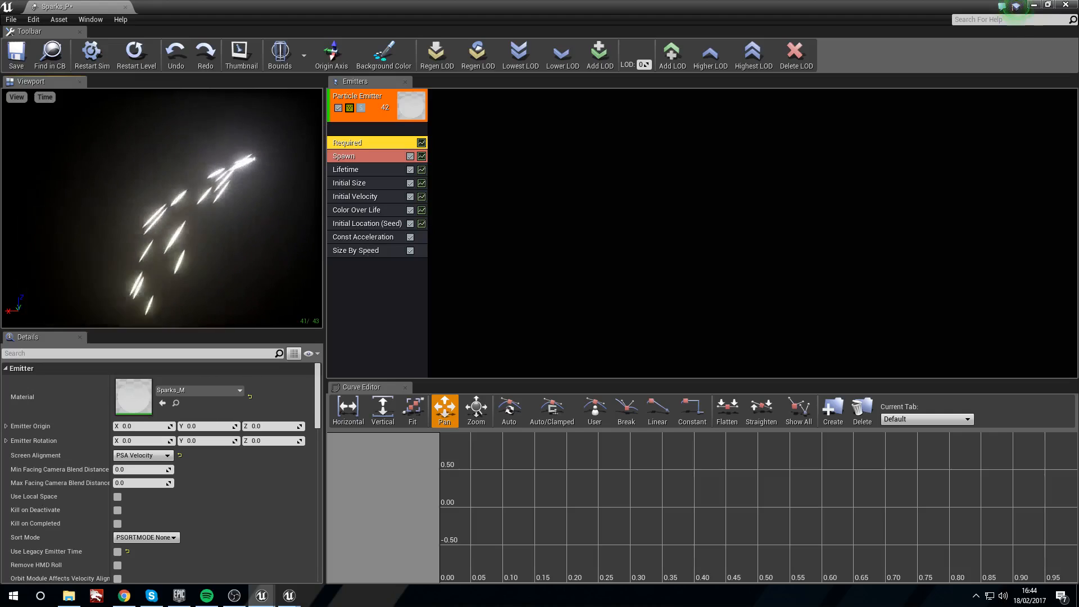
pyautogui.moveTo(207, 191); pyautogui.dragTo(214, 225, button='right')
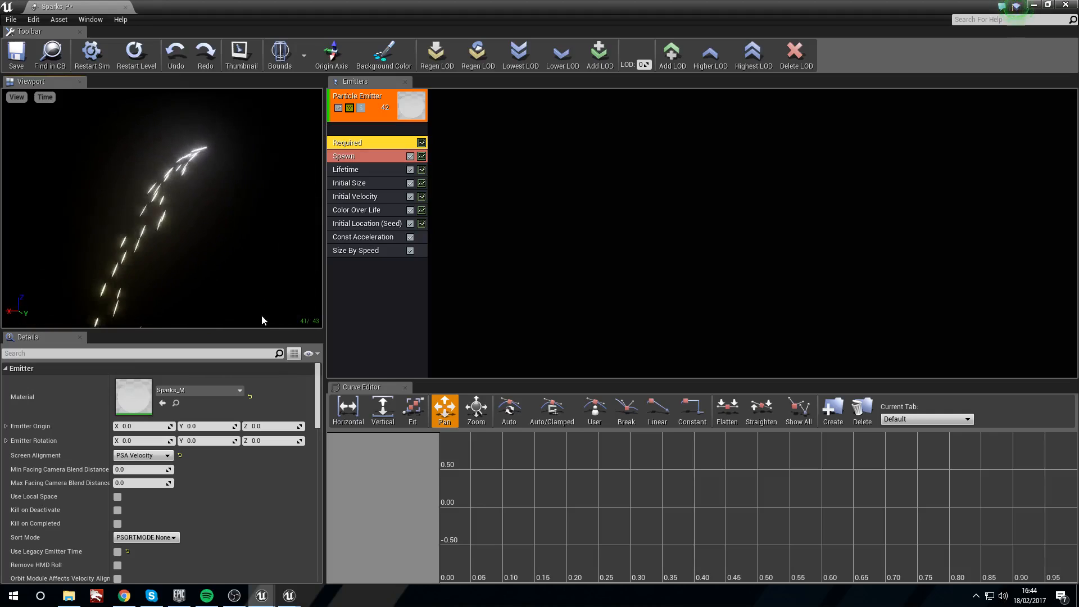
# Add a Light (Seed) module to the particle emitter and select it
pyautogui.rightClick(353, 278)
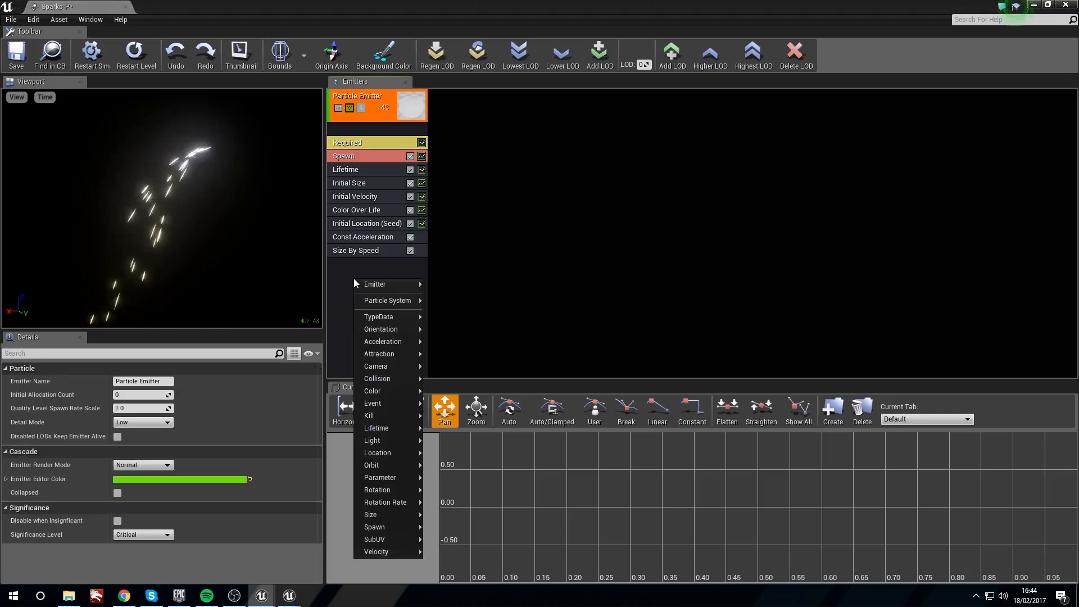
pyautogui.moveTo(376, 440)
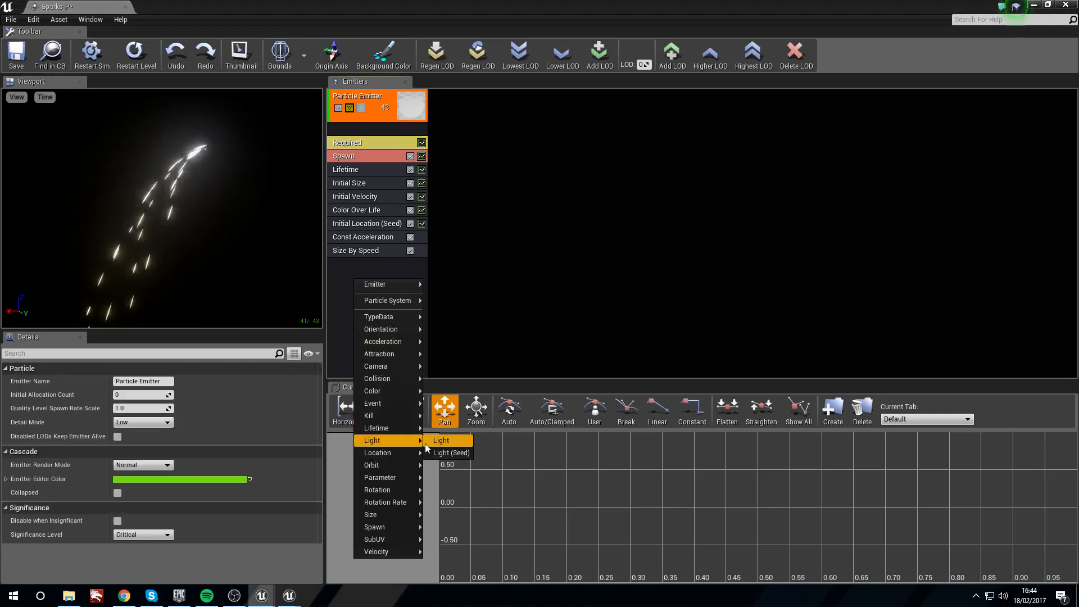
pyautogui.click(452, 451)
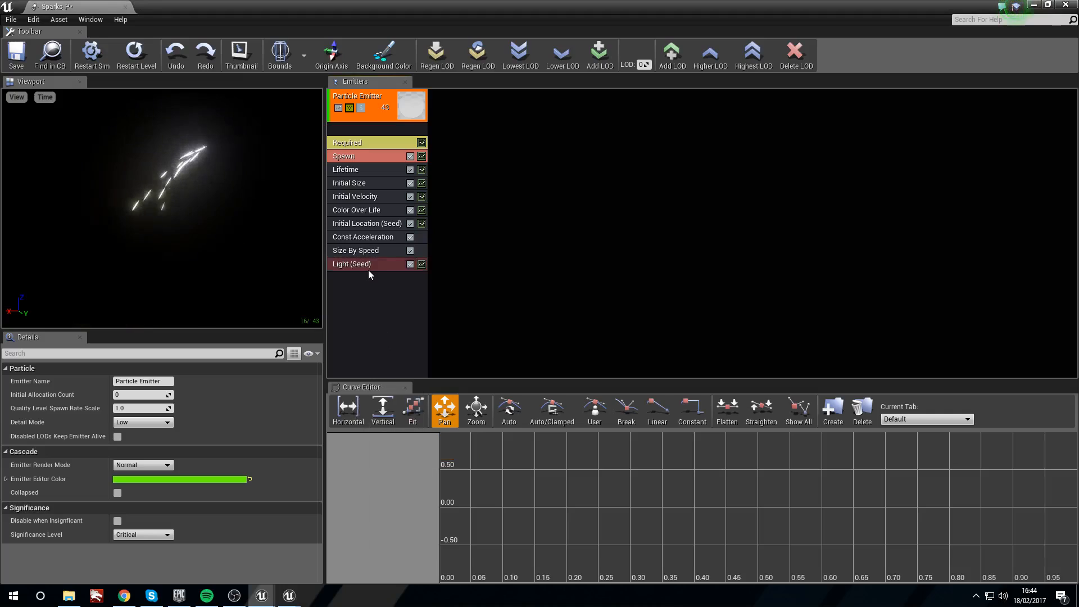
pyautogui.click(368, 265)
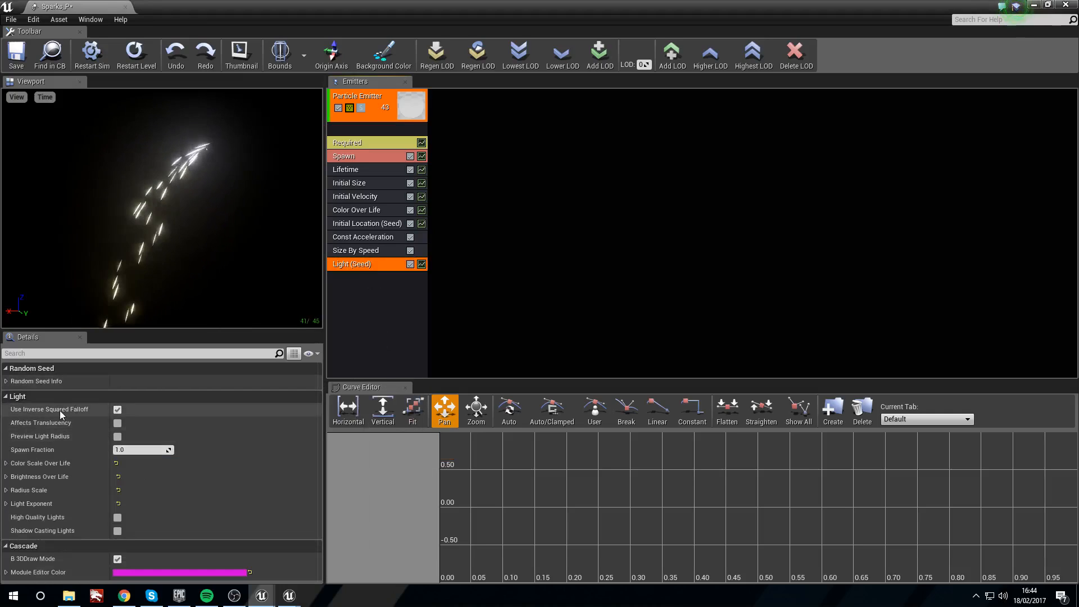
# Set the Light (Seed) module's Radius Scale constant to 6.5
pyautogui.click(5, 463)
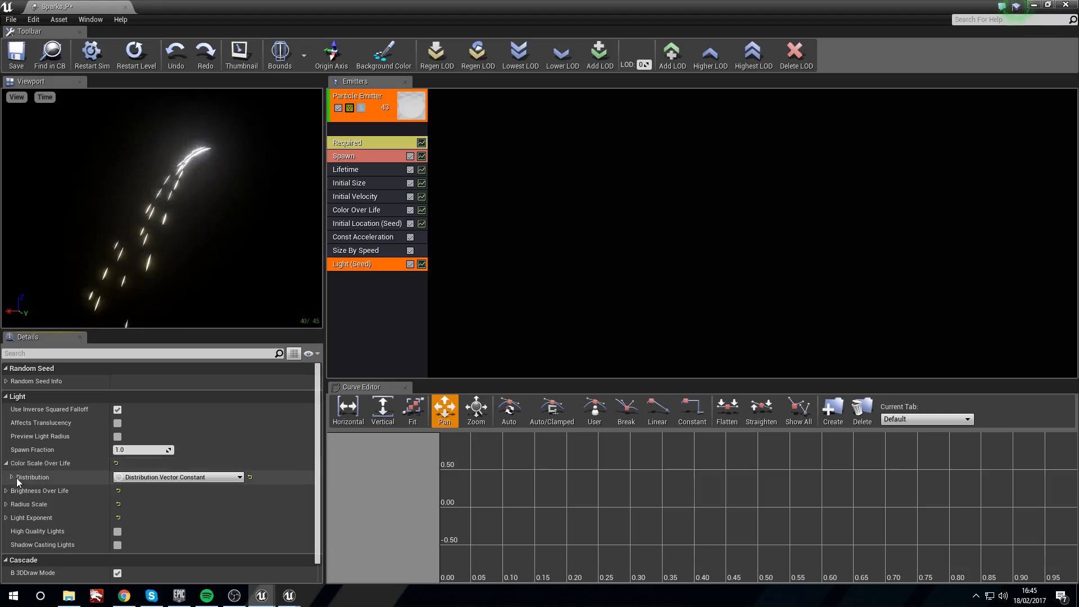
pyautogui.click(11, 478)
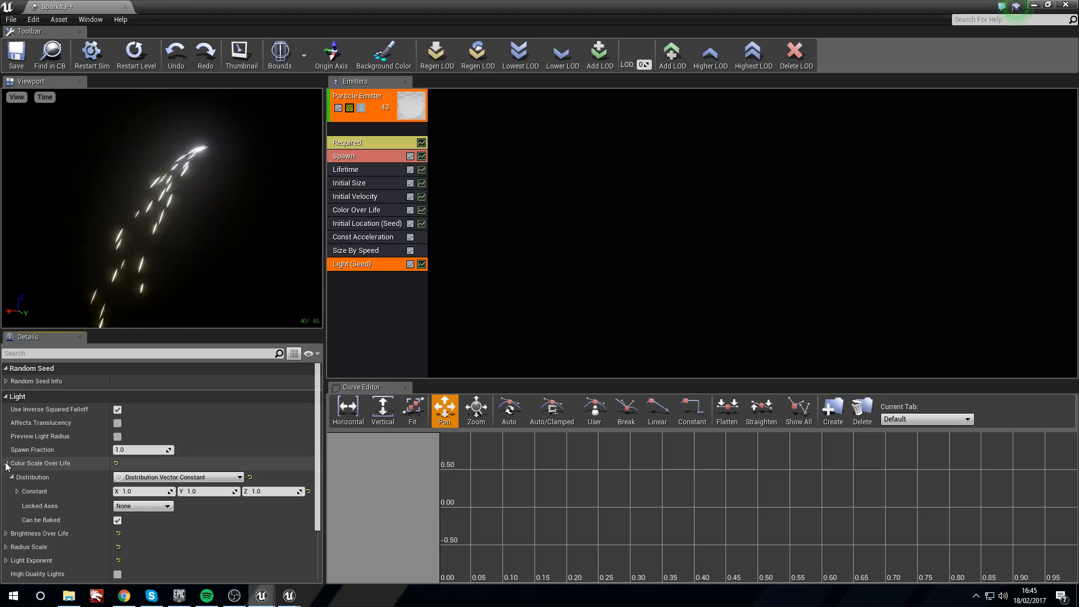
pyautogui.click(6, 464)
pyautogui.click(5, 477)
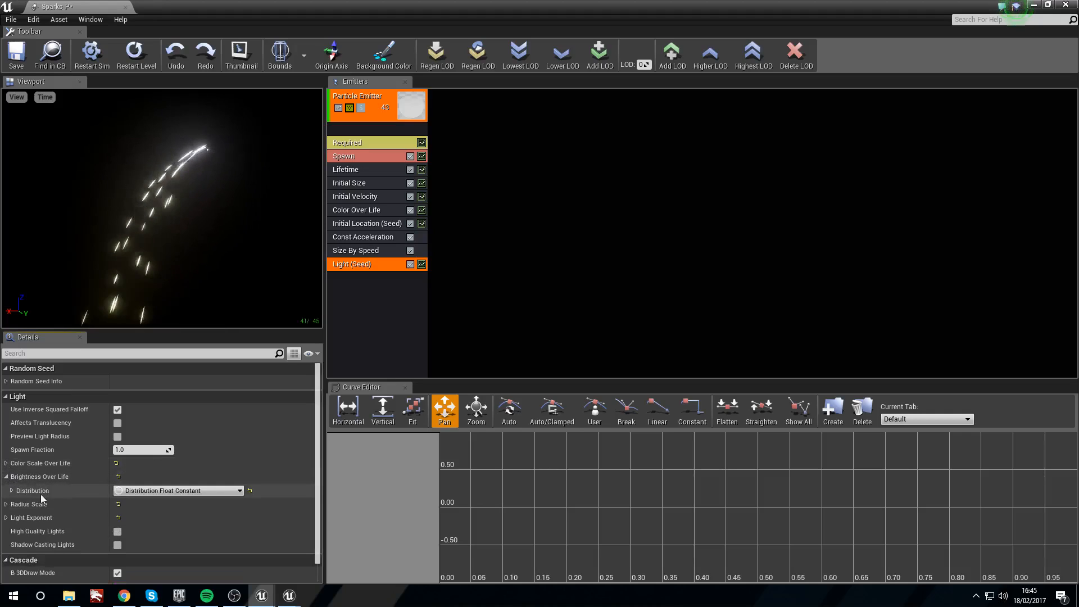
pyautogui.click(12, 491)
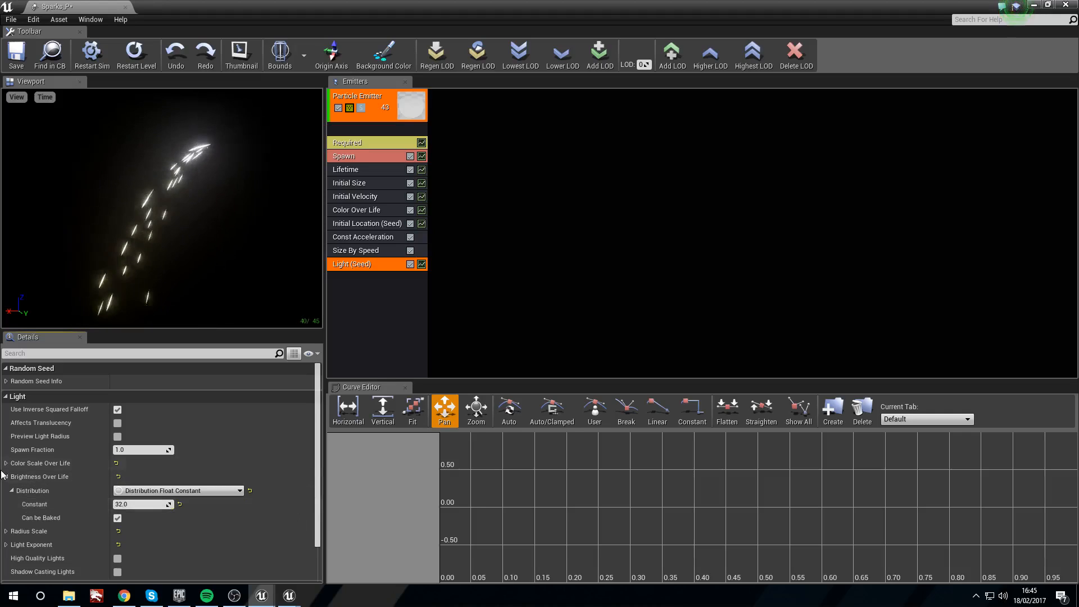
pyautogui.scroll(-2, 7, 494)
pyautogui.click(5, 496)
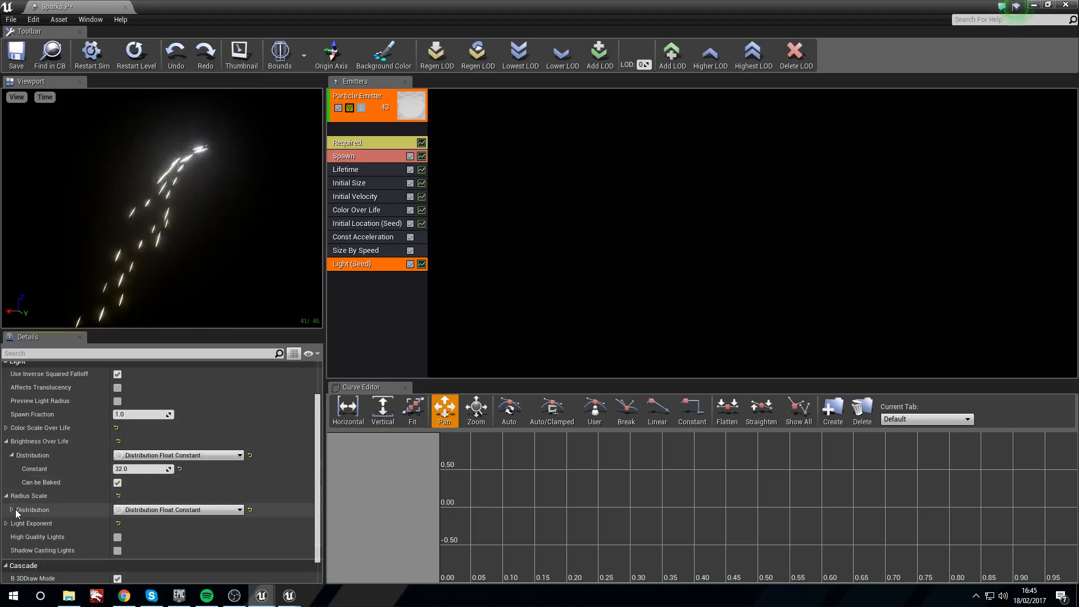
pyautogui.click(12, 509)
pyautogui.click(143, 523)
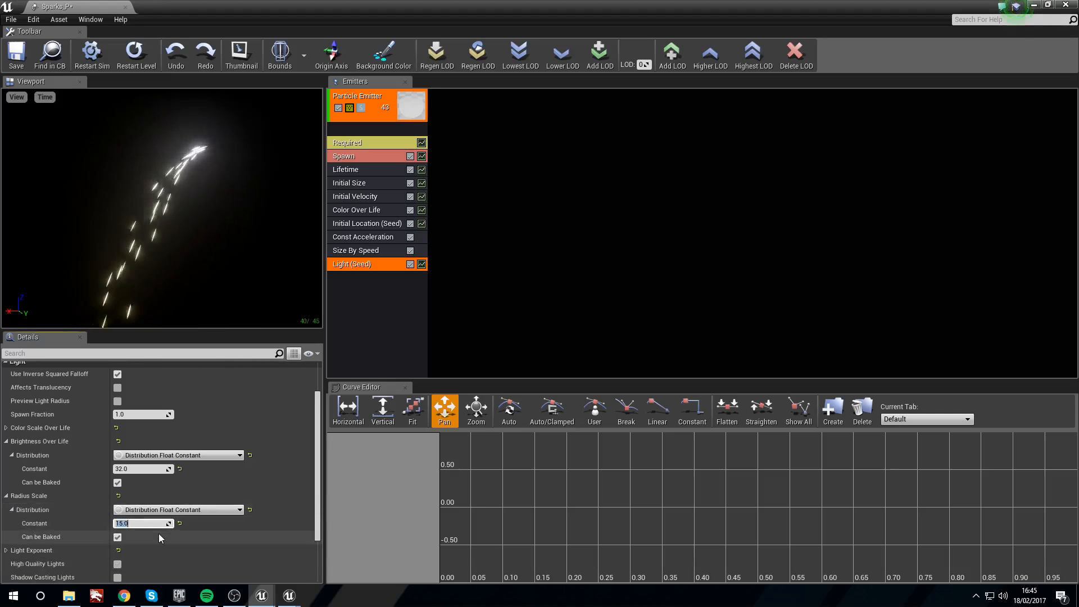
pyautogui.write('6.5')
pyautogui.press('Return')
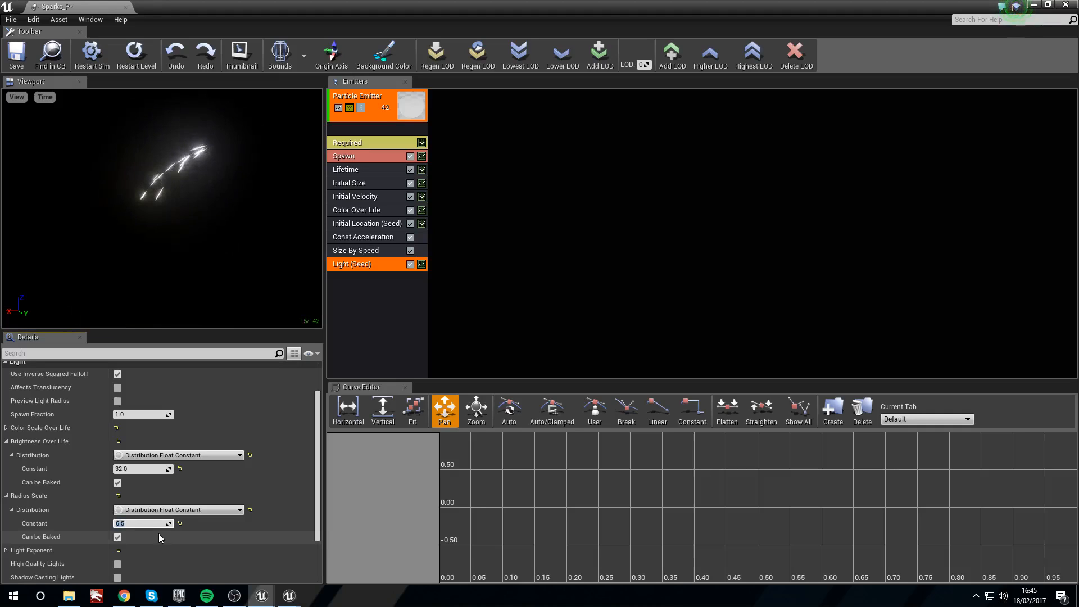
# Expand the Light Exponent distribution, and save the particle system and restart its simulation
pyautogui.scroll(-2, 99, 504)
pyautogui.click(7, 515)
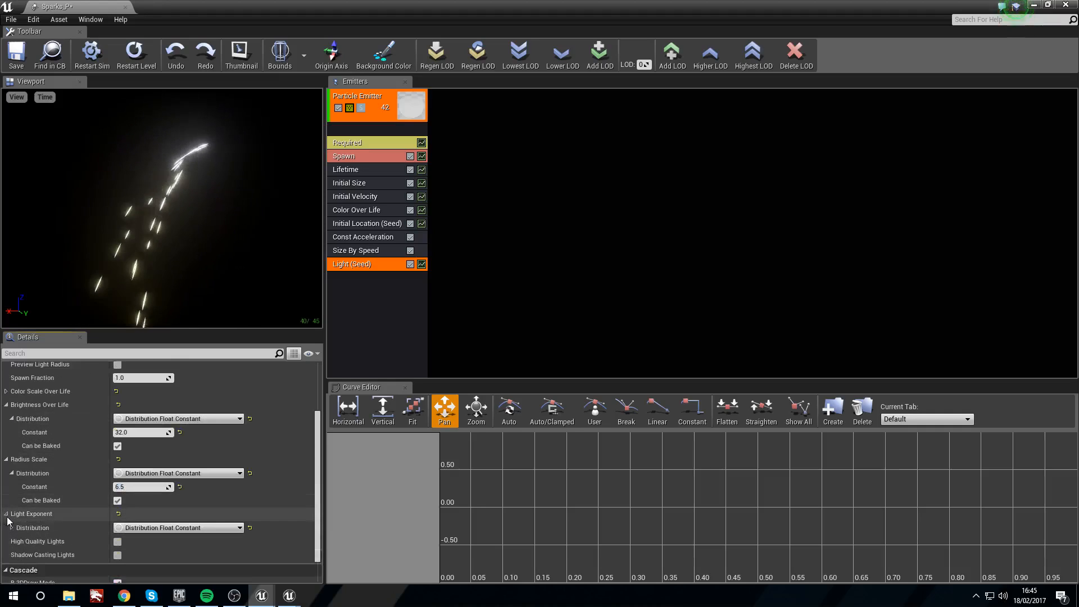
pyautogui.click(12, 528)
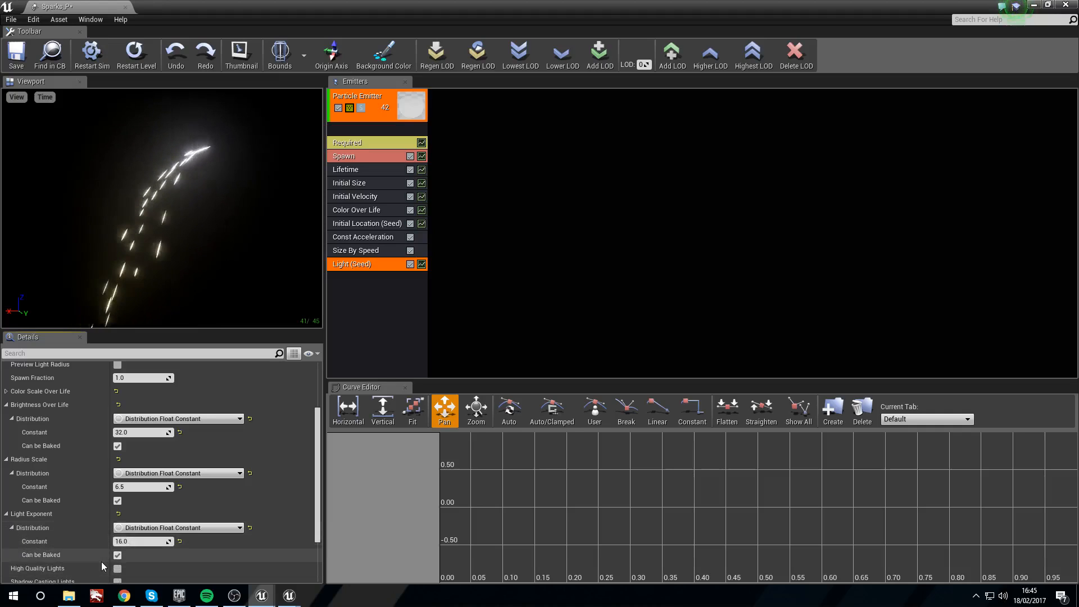
pyautogui.click(372, 302)
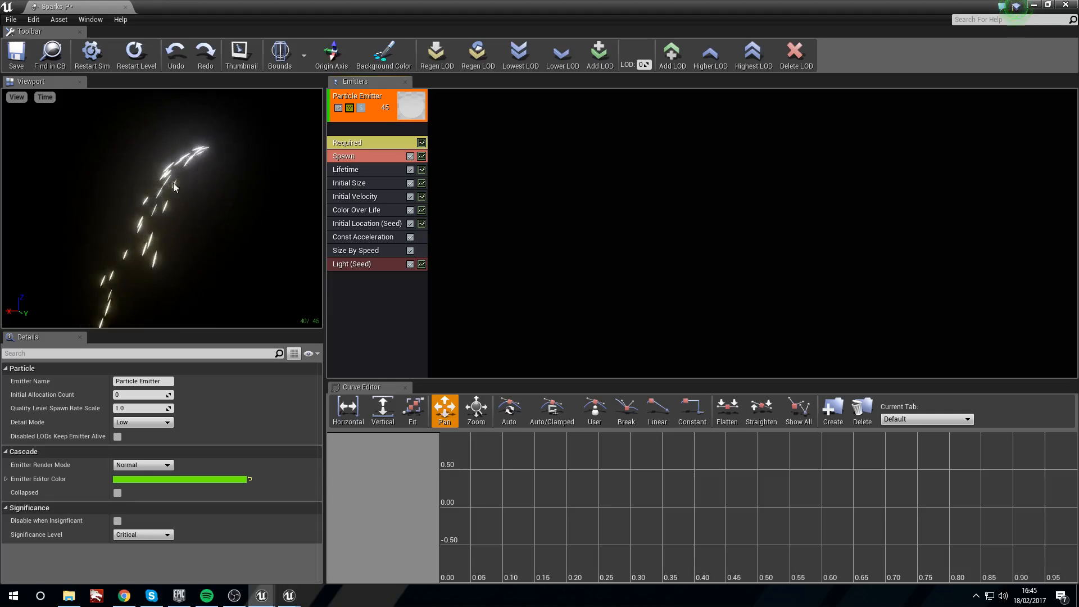
pyautogui.click(16, 54)
pyautogui.click(92, 56)
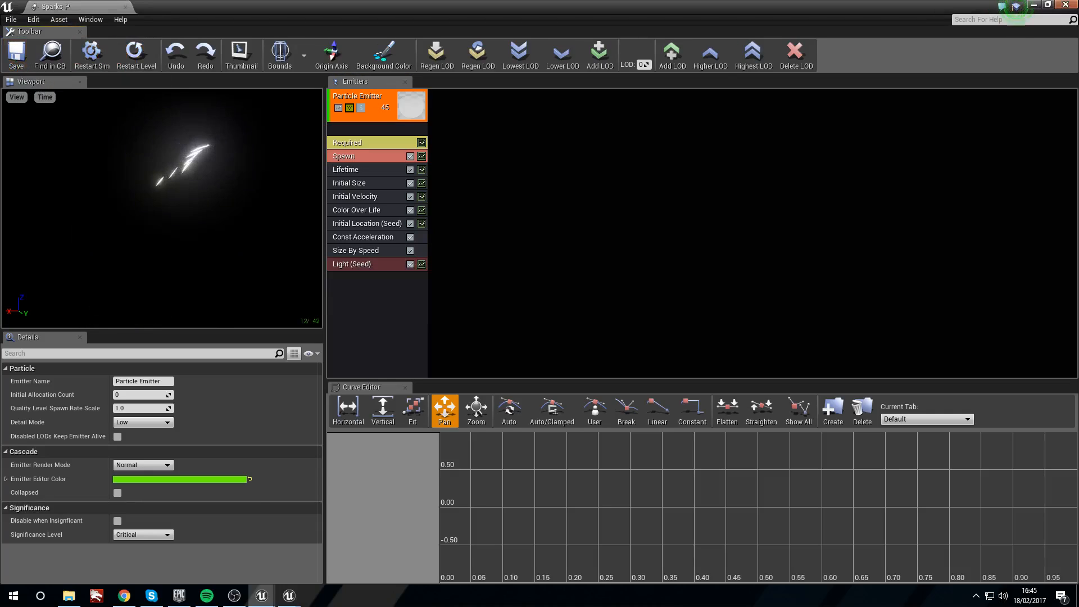
# Switch to the level editor, place Sparks_P in the level and raise it to Z 190 cm
pyautogui.hotkey('alt', 'Tab')
pyautogui.moveTo(457, 261)
pyautogui.mouseDown(button='right')
pyautogui.moveTo(411, 256)
pyautogui.moveTo(454, 258)
pyautogui.mouseUp(button='right')
pyautogui.moveTo(58, 453); pyautogui.dragTo(580, 258)
pyautogui.press('f')
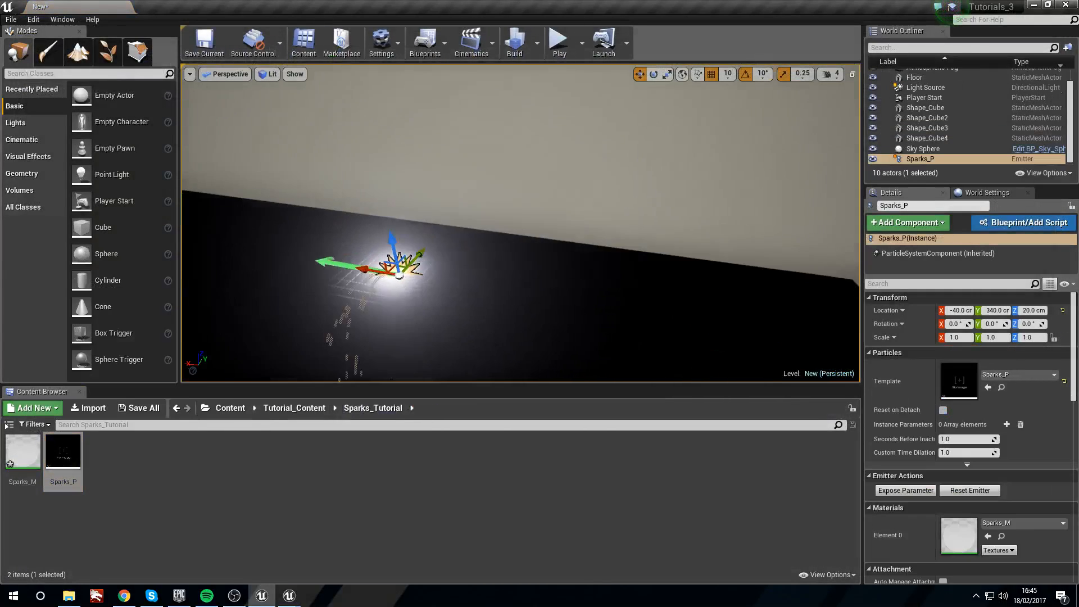
pyautogui.moveTo(392, 239); pyautogui.dragTo(361, 42)
pyautogui.moveTo(382, 118); pyautogui.dragTo(343, 85, button='right')
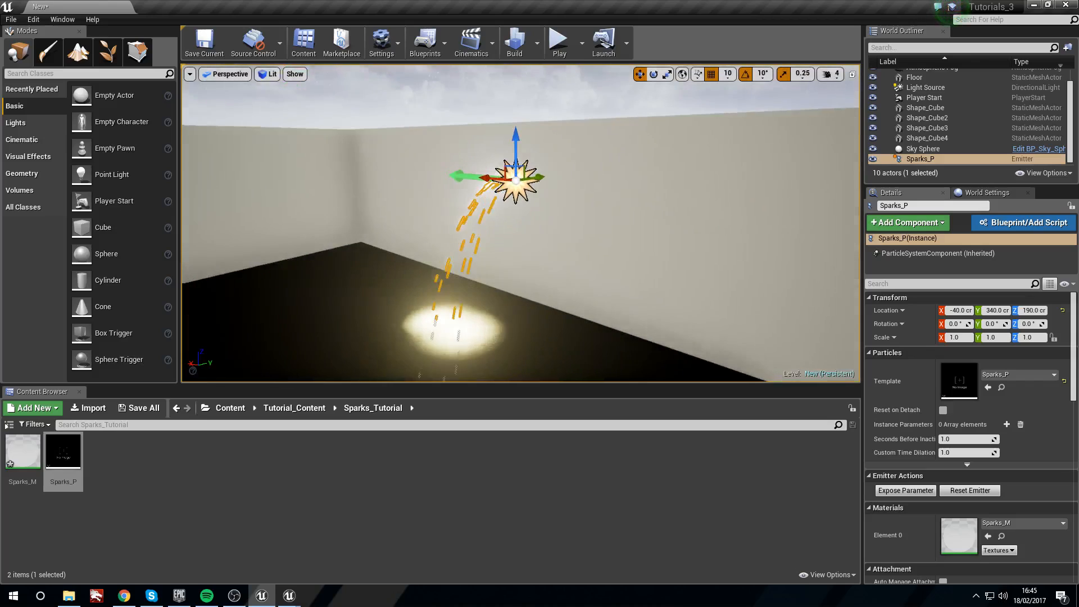
# Rotate the Sparks_P emitter -90° about Z and move it to Y 420 cm by the wall
pyautogui.press('e')
pyautogui.moveTo(562, 163); pyautogui.dragTo(539, 202)
pyautogui.moveTo(521, 223); pyautogui.dragTo(557, 223, button='right')
pyautogui.moveTo(548, 172); pyautogui.dragTo(526, 178)
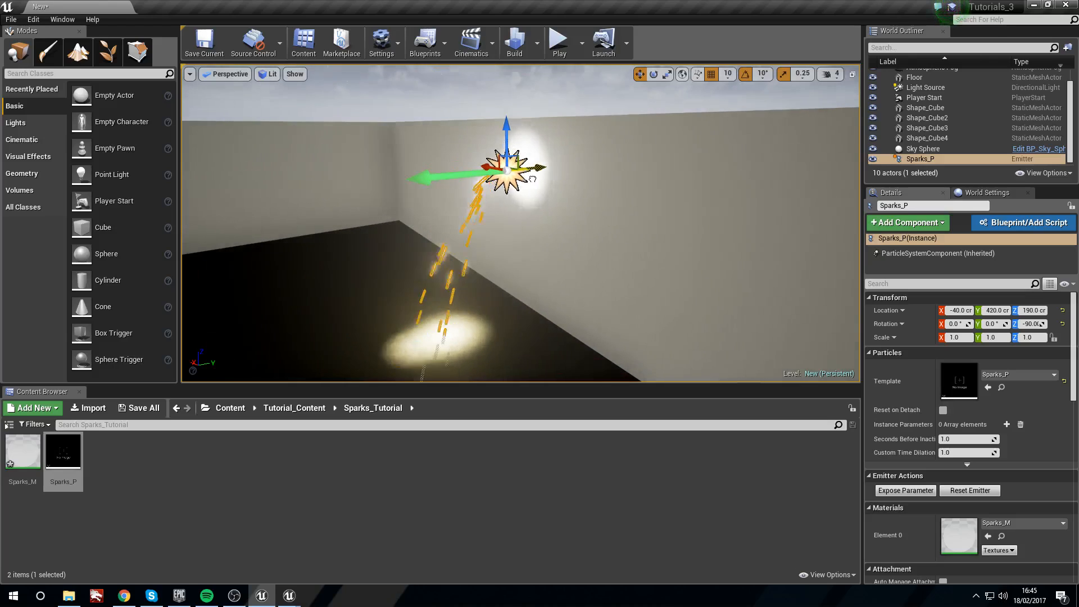
pyautogui.press('a')
pyautogui.moveTo(499, 107); pyautogui.dragTo(697, 119, button='right')
pyautogui.click(706, 231)
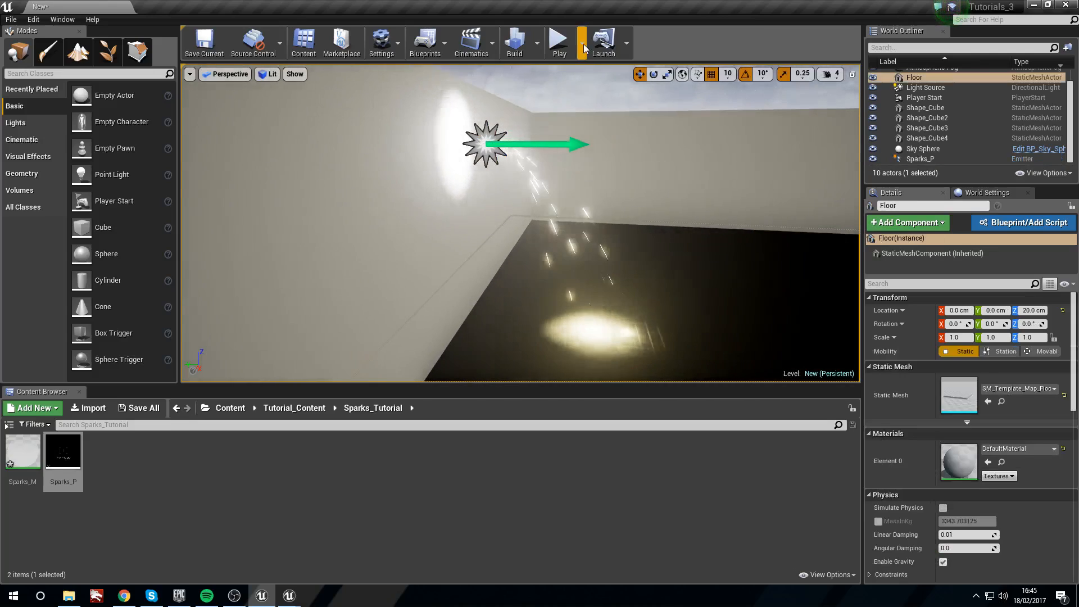
# Play the level to examine the sparks and their light in game, and stop the session
pyautogui.click(562, 43)
pyautogui.click(624, 174)
pyautogui.press('a')
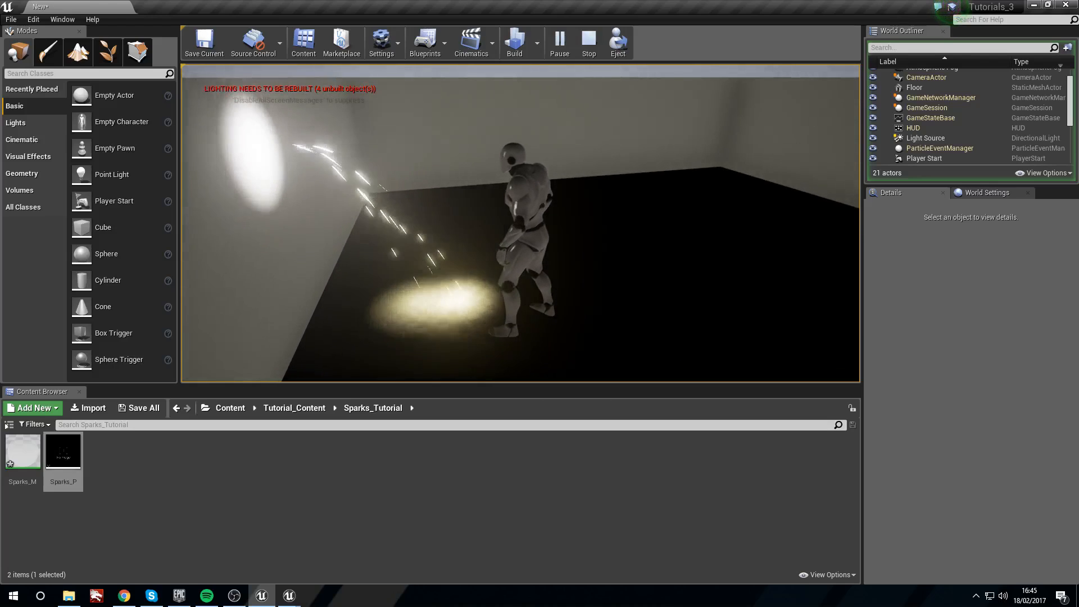
pyautogui.press('Escape')
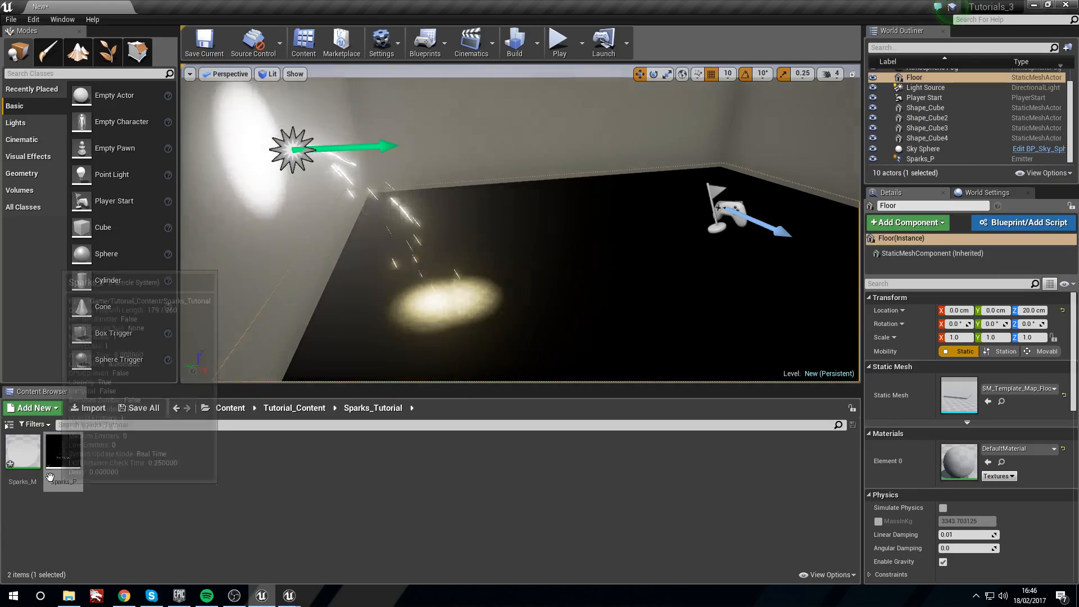
# Reopen Sparks_P, set the Light (Seed) module's Brightness Over Life constant to 10 and save it
pyautogui.doubleClick(63, 453)
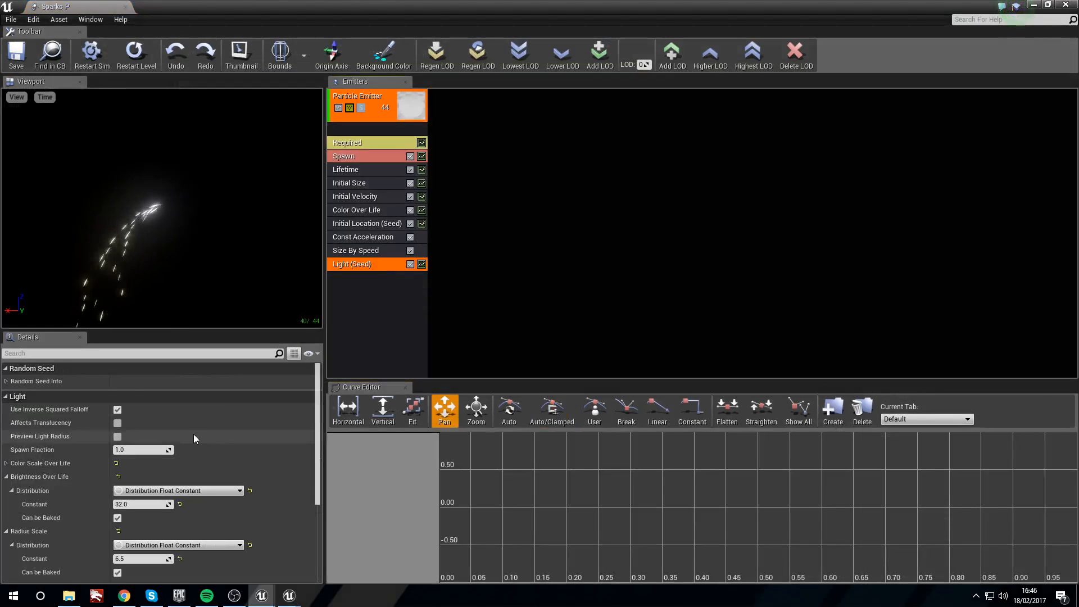
pyautogui.scroll(-2, 193, 434)
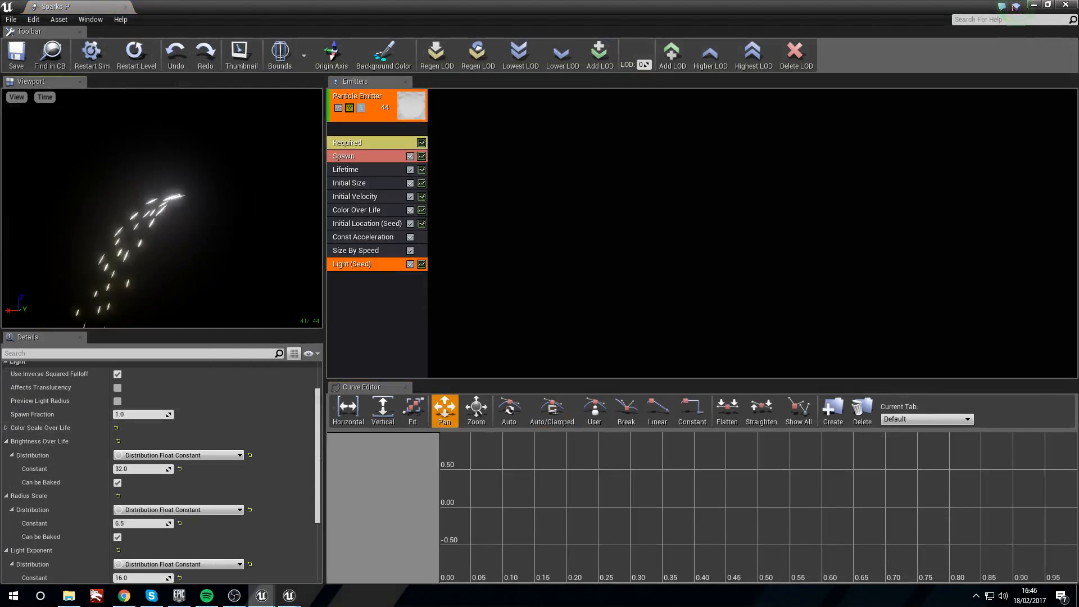
pyautogui.scroll(-2, 155, 481)
pyautogui.click(151, 432)
pyautogui.write('10')
pyautogui.press('Return')
pyautogui.click(18, 60)
# Set the Light (Seed) module's Radius Scale constant to 2
pyautogui.moveTo(542, 5); pyautogui.dragTo(649, 234)
pyautogui.moveTo(635, 186); pyautogui.dragTo(582, 194, button='right')
pyautogui.moveTo(575, 235); pyautogui.dragTo(578, 99)
pyautogui.scroll(-2, 451, 456)
pyautogui.click(449, 426)
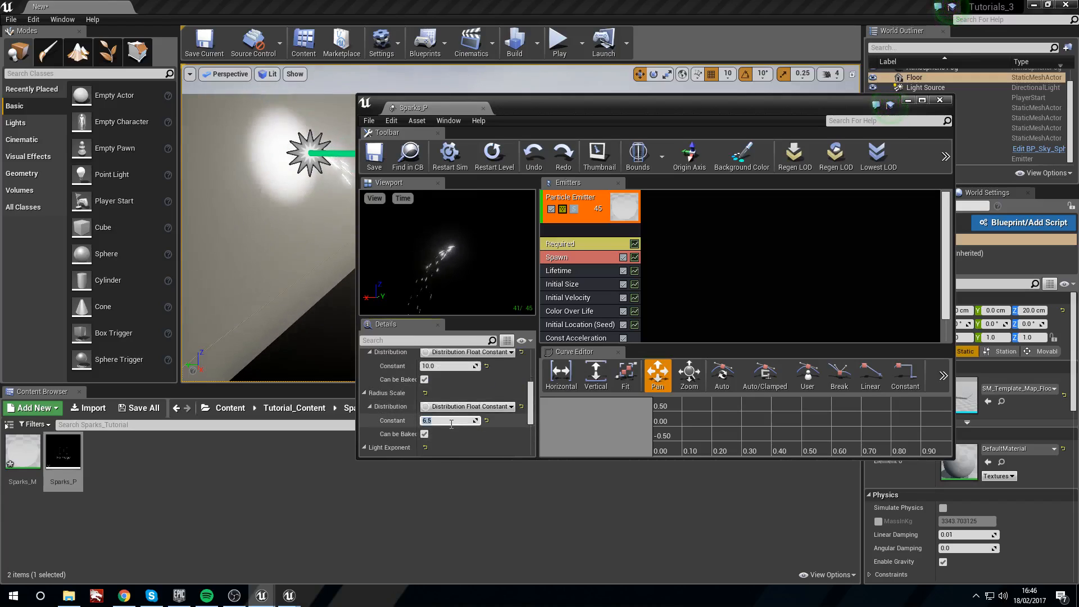
pyautogui.press('Return')
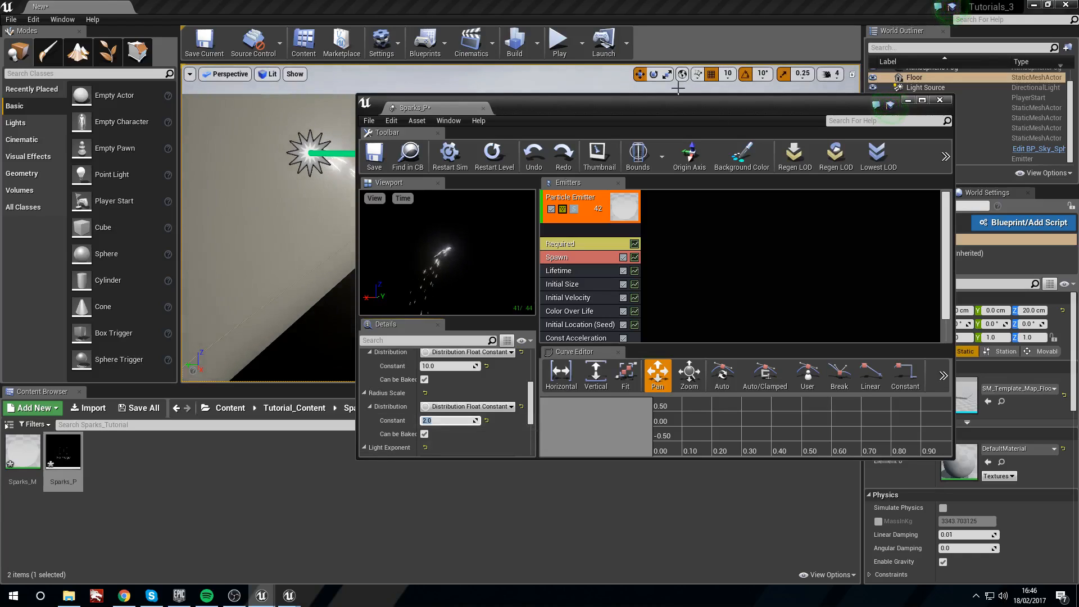
# Move the particle editor window clear of the level view and shift the Sparks_P emitter to Y 430 cm
pyautogui.moveTo(666, 111); pyautogui.dragTo(793, 337)
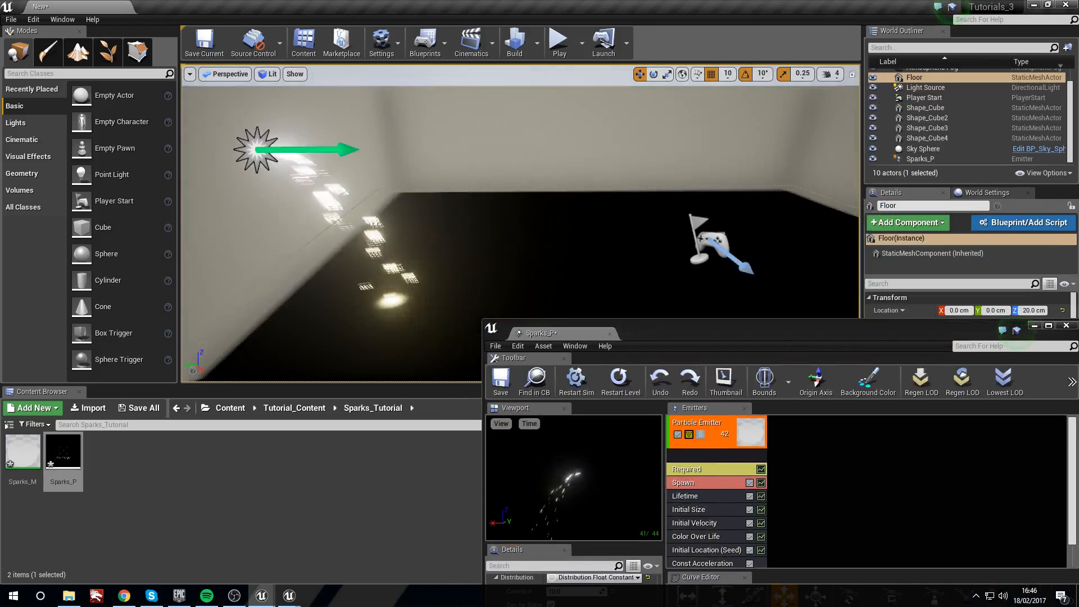
pyautogui.moveTo(453, 246); pyautogui.dragTo(416, 256, button='right')
pyautogui.click(392, 138)
pyautogui.moveTo(357, 135); pyautogui.dragTo(344, 135)
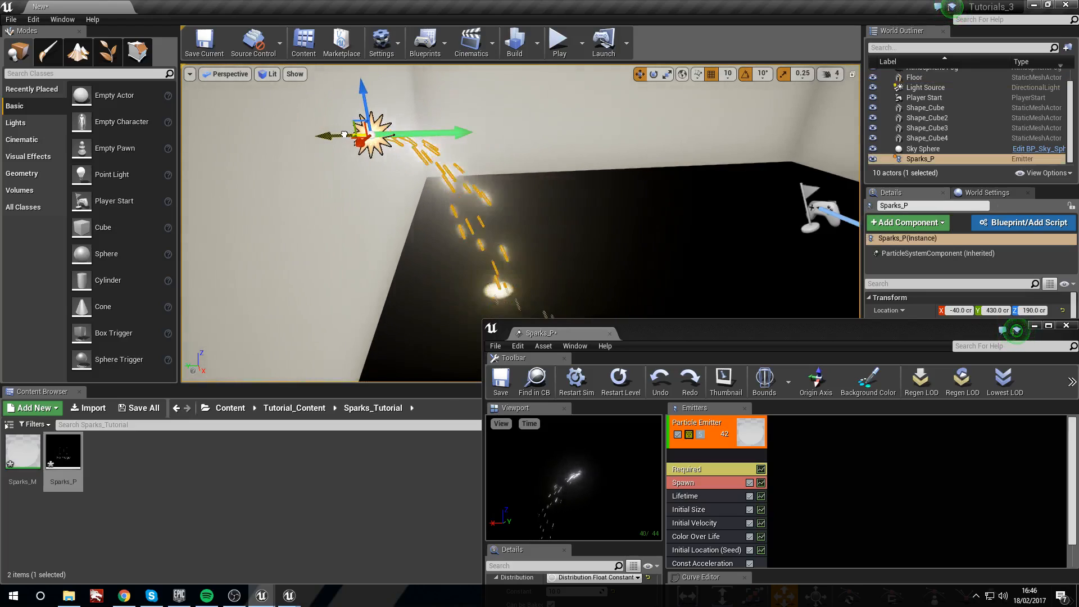
pyautogui.click(544, 160)
pyautogui.moveTo(547, 165)
pyautogui.mouseDown(button='right')
pyautogui.moveTo(483, 180)
pyautogui.moveTo(531, 217)
pyautogui.moveTo(540, 160)
pyautogui.mouseUp(button='right')
# Set the Light (Seed) module's Light Exponent constant to about 8.84
pyautogui.moveTo(628, 332); pyautogui.dragTo(589, 94)
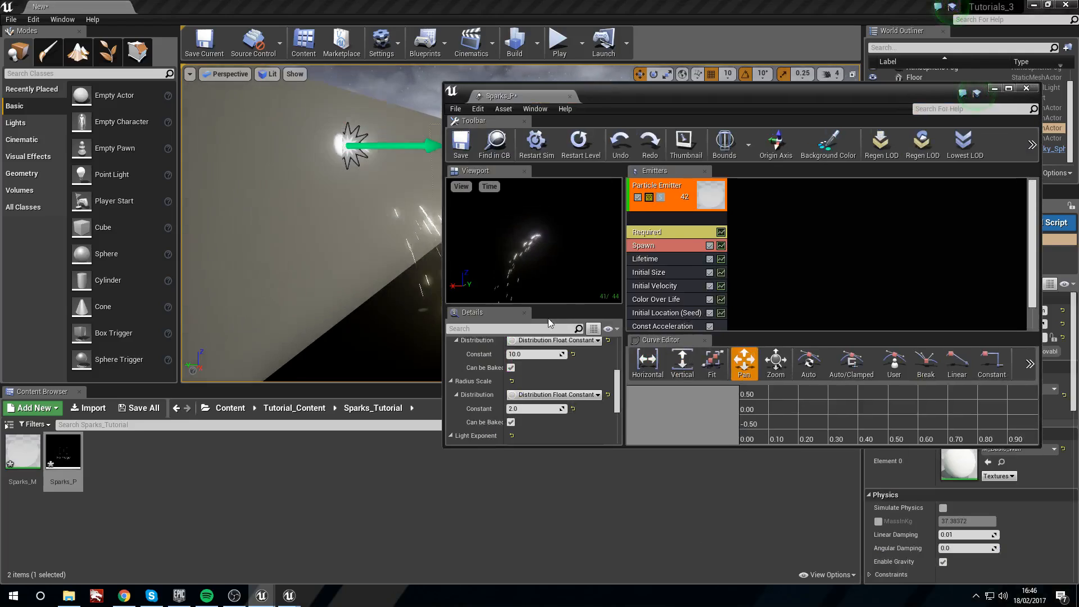
pyautogui.scroll(-5, 545, 413)
pyautogui.moveTo(541, 390); pyautogui.dragTo(526, 391)
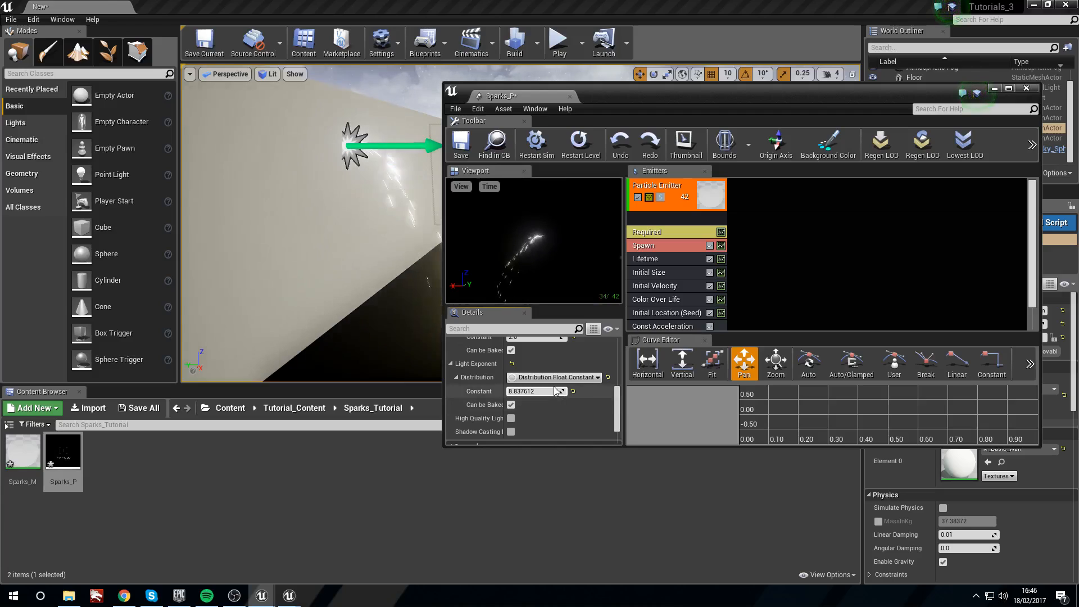
# Move the particle editor farther off the level view and undo the Light (Seed) module's Light Exponent changes
pyautogui.moveTo(645, 96); pyautogui.dragTo(718, 104)
pyautogui.moveTo(597, 399)
pyautogui.mouseDown()
pyautogui.moveTo(585, 400)
pyautogui.moveTo(607, 411)
pyautogui.mouseUp()
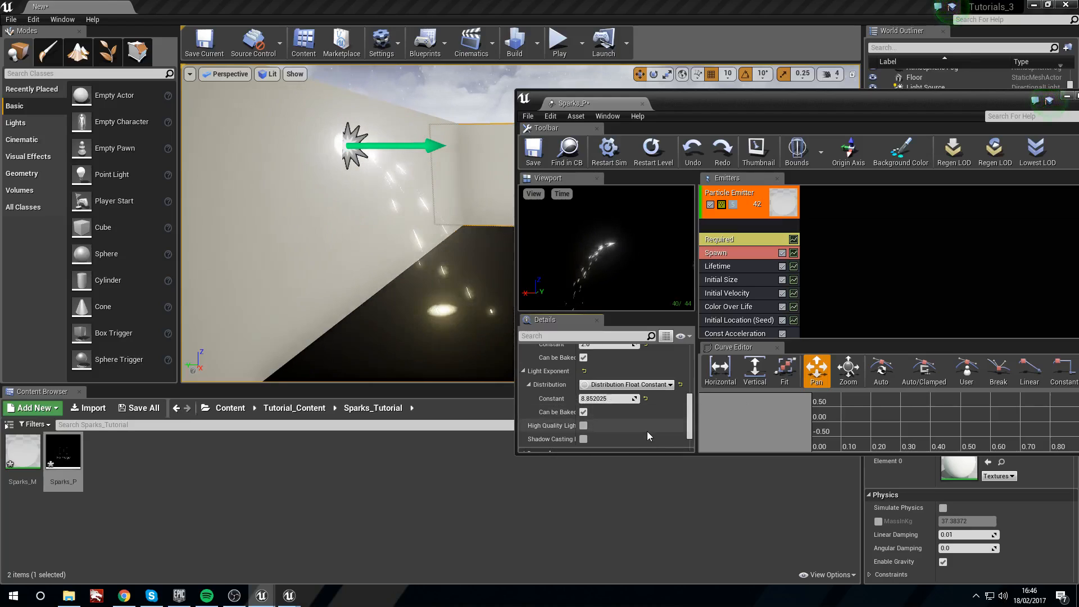
pyautogui.hotkey('ctrl', 'z')
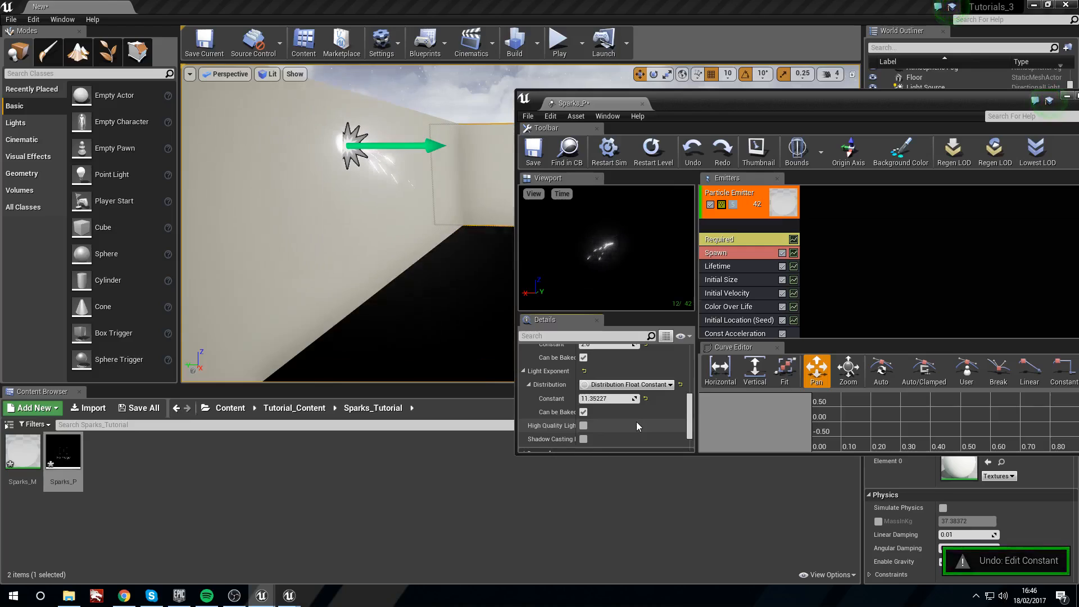
# Set the Light (Seed) module's Brightness Over Life constant to 2 and check the sparks up close in the level
pyautogui.scroll(2, 637, 421)
pyautogui.scroll(2, 636, 424)
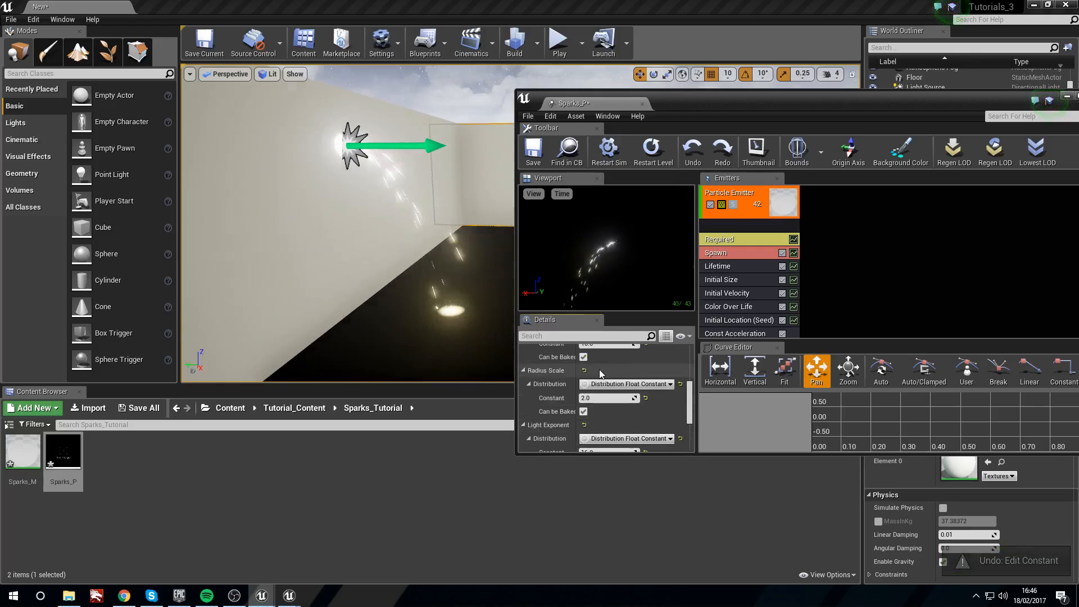
pyautogui.click(605, 380)
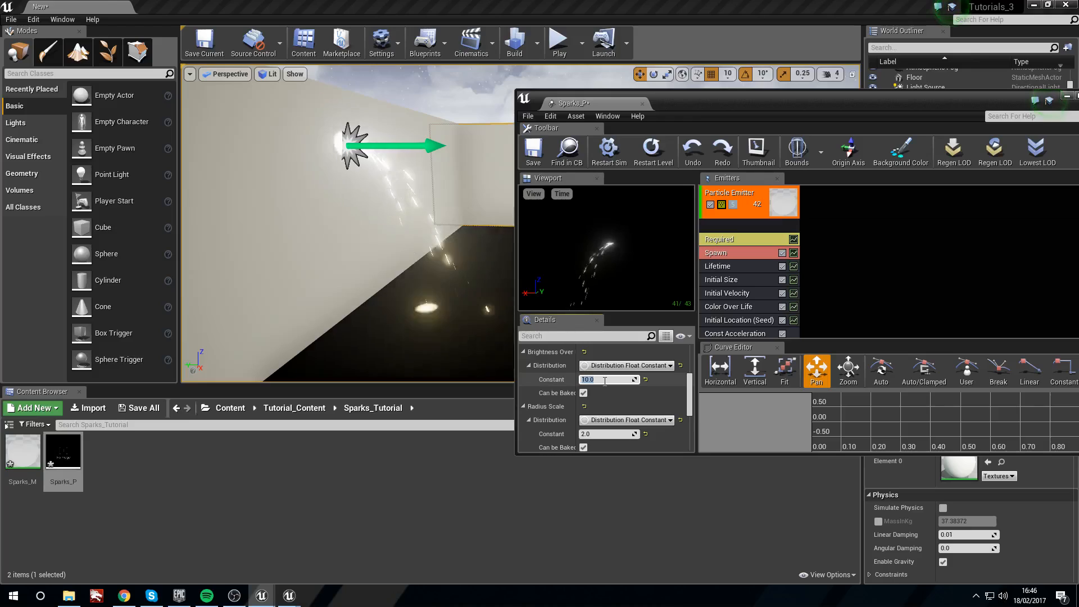
pyautogui.write('2')
pyautogui.press('Return')
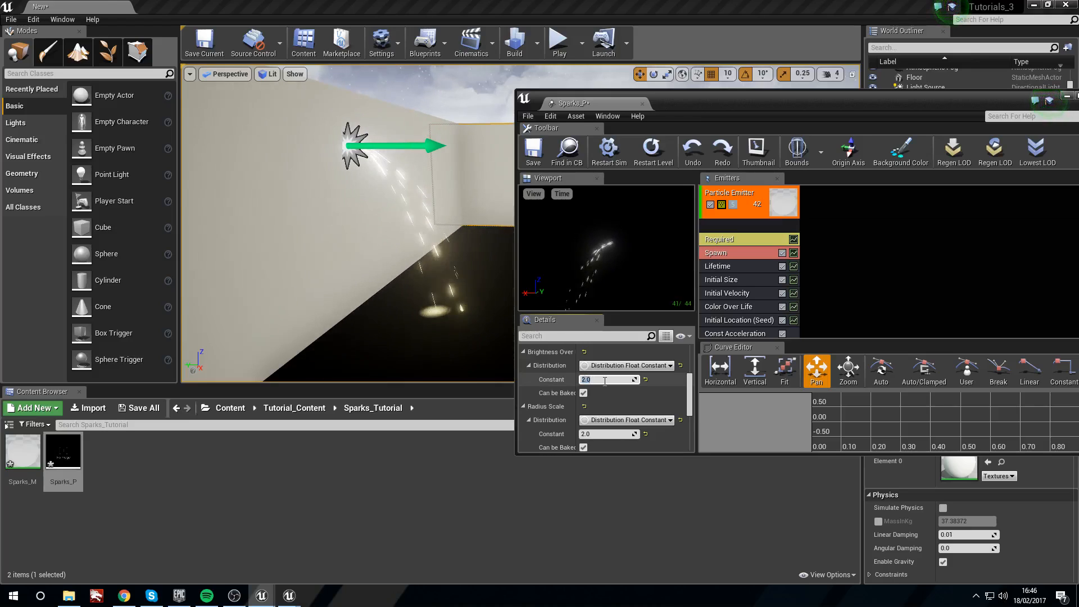
pyautogui.moveTo(439, 281); pyautogui.dragTo(400, 325, button='right')
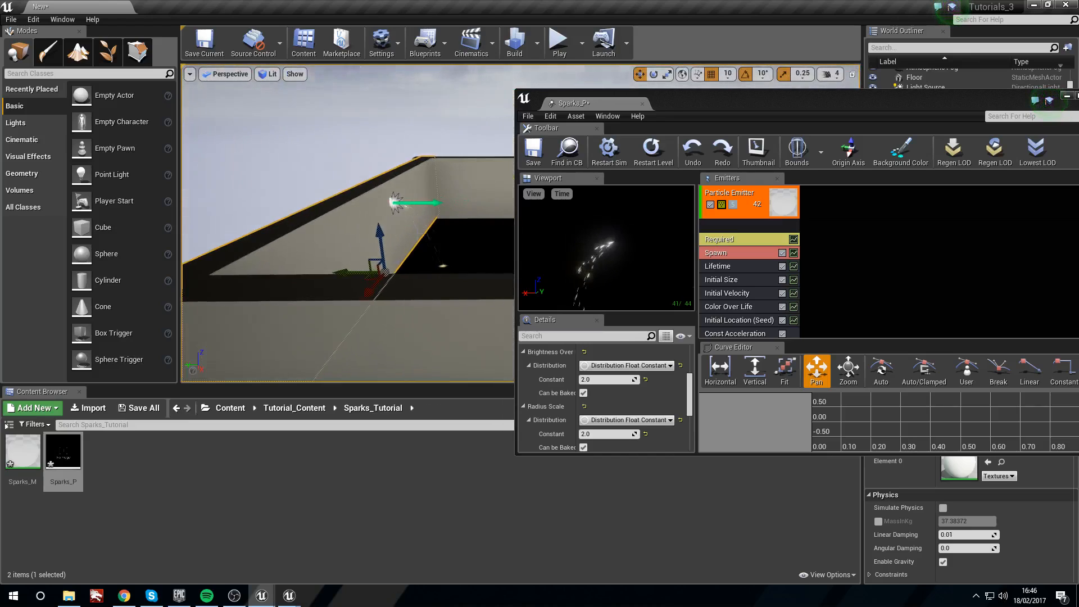
pyautogui.press('w')
pyautogui.moveTo(475, 259); pyautogui.dragTo(507, 272, button='right')
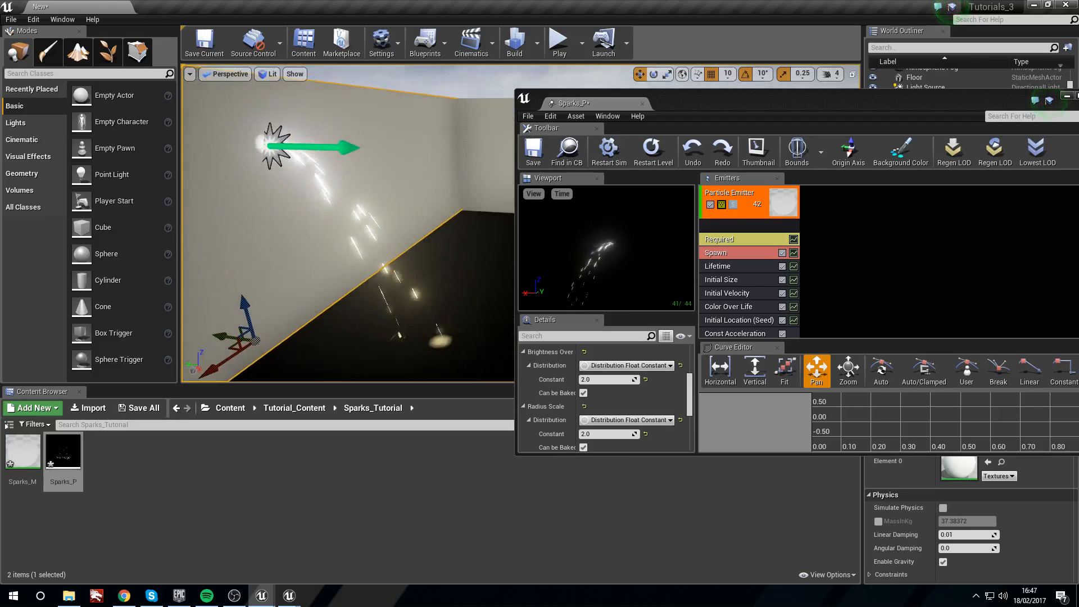
pyautogui.doubleClick(703, 97)
pyautogui.click(402, 293)
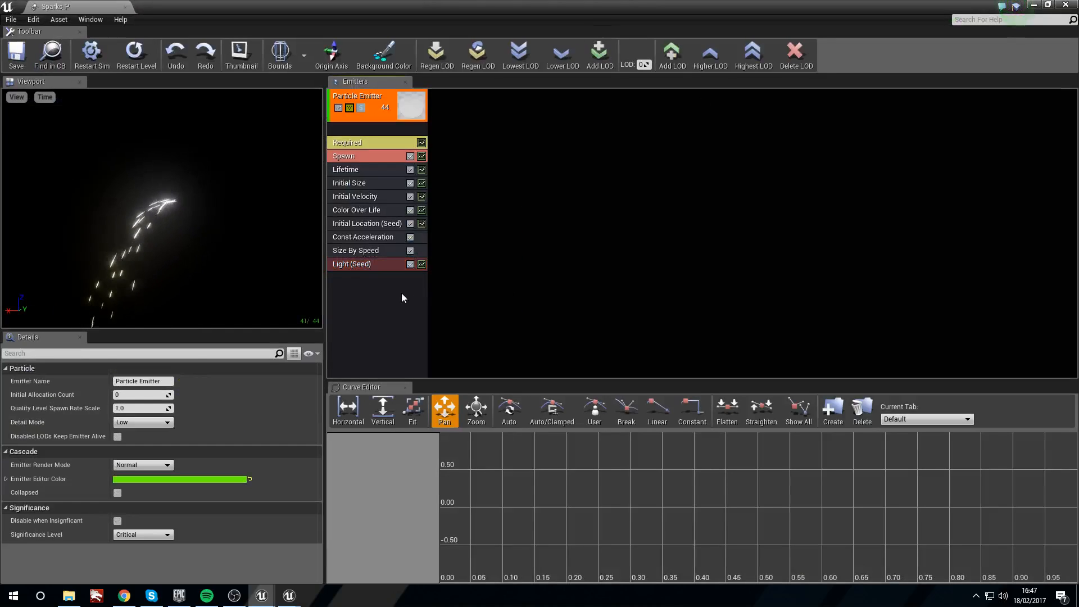
pyautogui.rightClick(396, 293)
pyautogui.click(366, 306)
pyautogui.moveTo(558, 11); pyautogui.dragTo(579, 453)
pyautogui.moveTo(510, 323); pyautogui.dragTo(515, 251, button='right')
# Maximize the particle editor, add an Actor Collision module to the emitter and select it
pyautogui.doubleClick(554, 464)
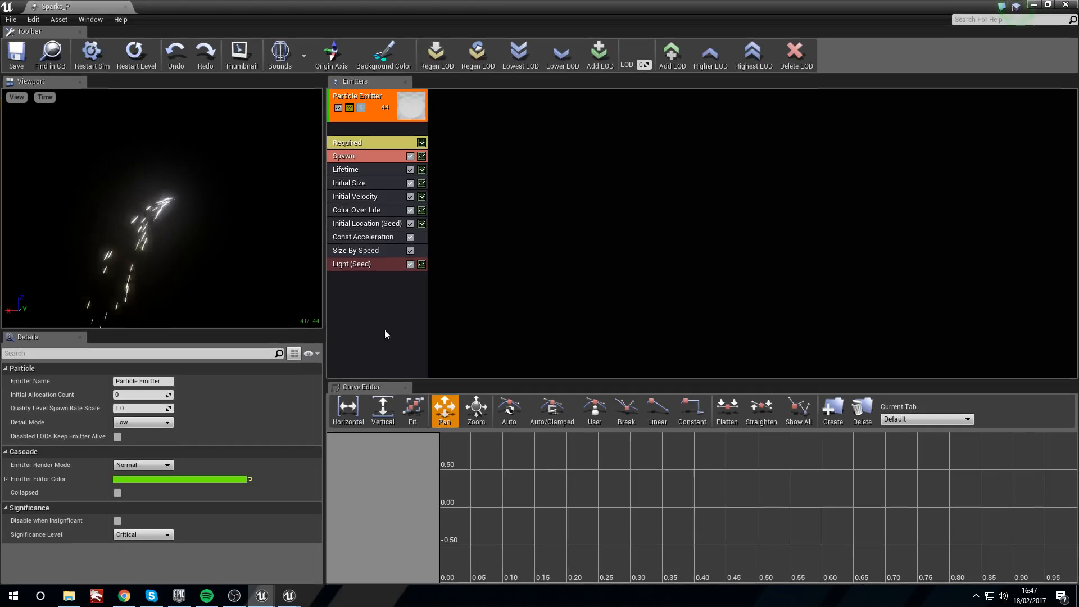
pyautogui.rightClick(374, 296)
pyautogui.moveTo(414, 395)
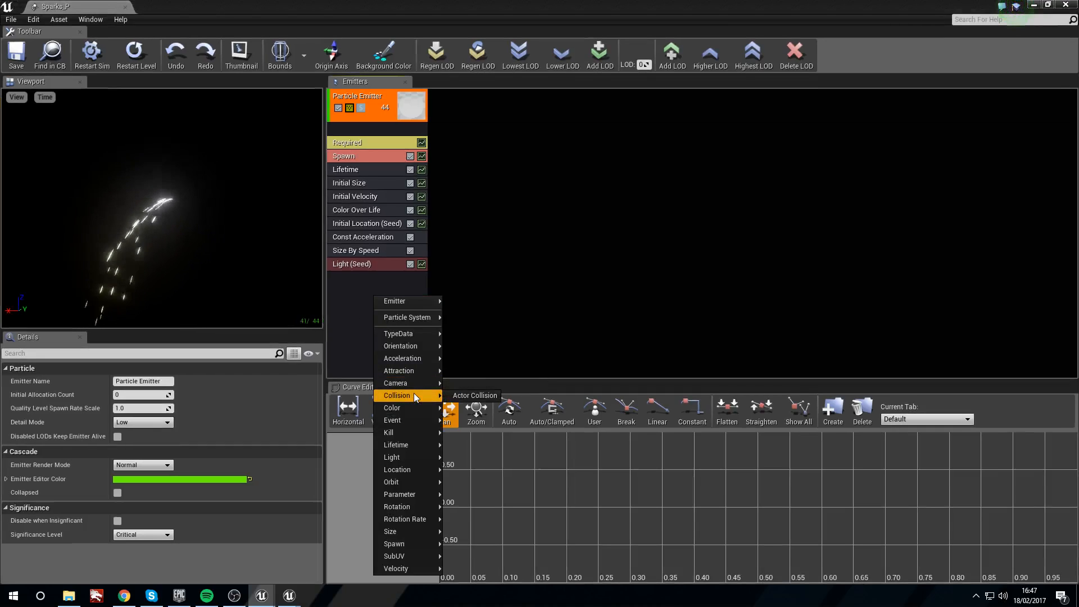
pyautogui.click(457, 397)
pyautogui.click(381, 279)
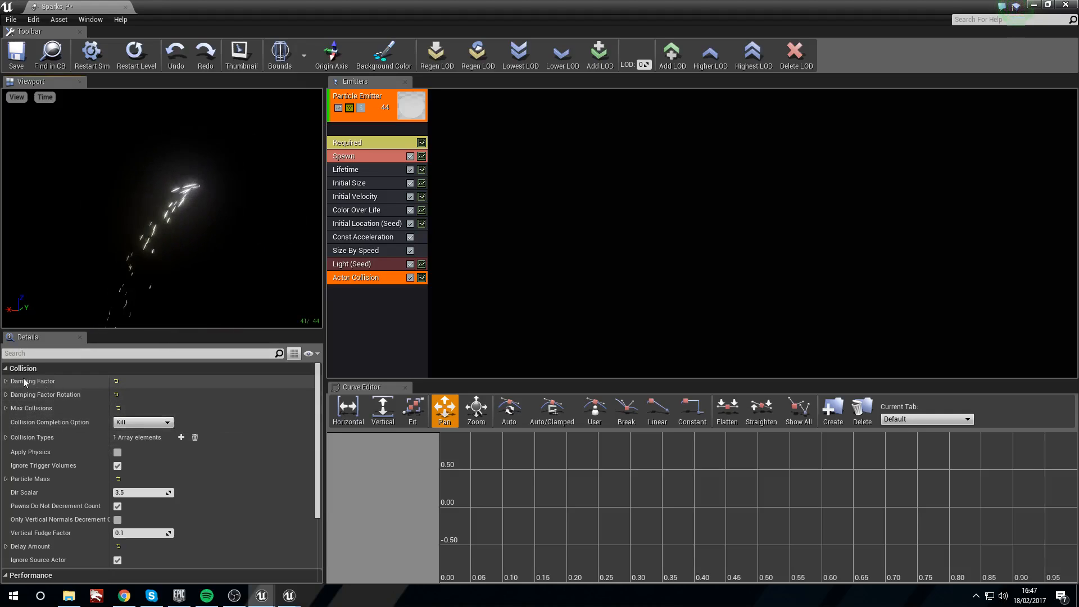
# Set the Actor Collision module's Damping Factor maximum to X 3, Y 1, Z 0.6
pyautogui.click(7, 382)
pyautogui.click(11, 396)
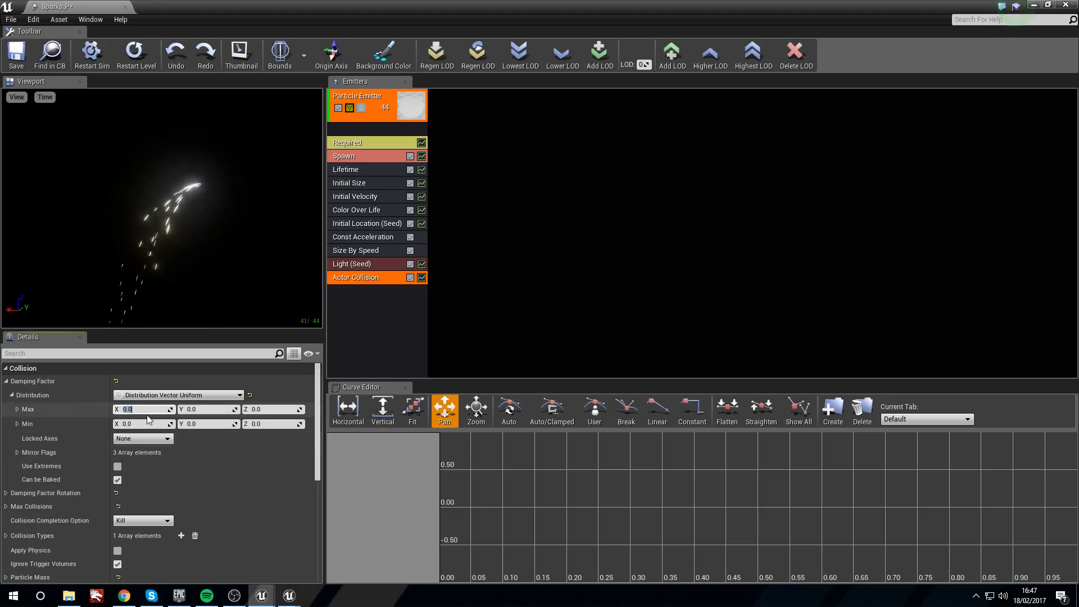
pyautogui.press('Tab')
pyautogui.write('1')
pyautogui.press('Tab')
pyautogui.write('0.6')
pyautogui.press('Tab')
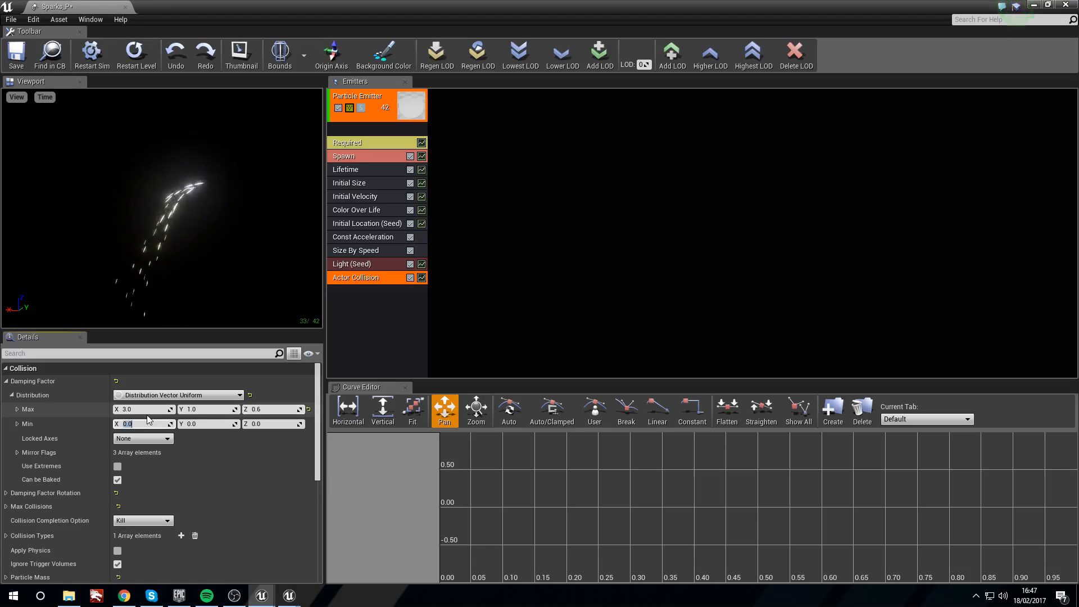
# Set the Actor Collision module's Damping Factor minimum to X -2, Y -1, Z -6
pyautogui.write('-2')
pyautogui.press('Tab')
pyautogui.write('-1')
pyautogui.press('Tab')
pyautogui.write('-6')
pyautogui.press('Return')
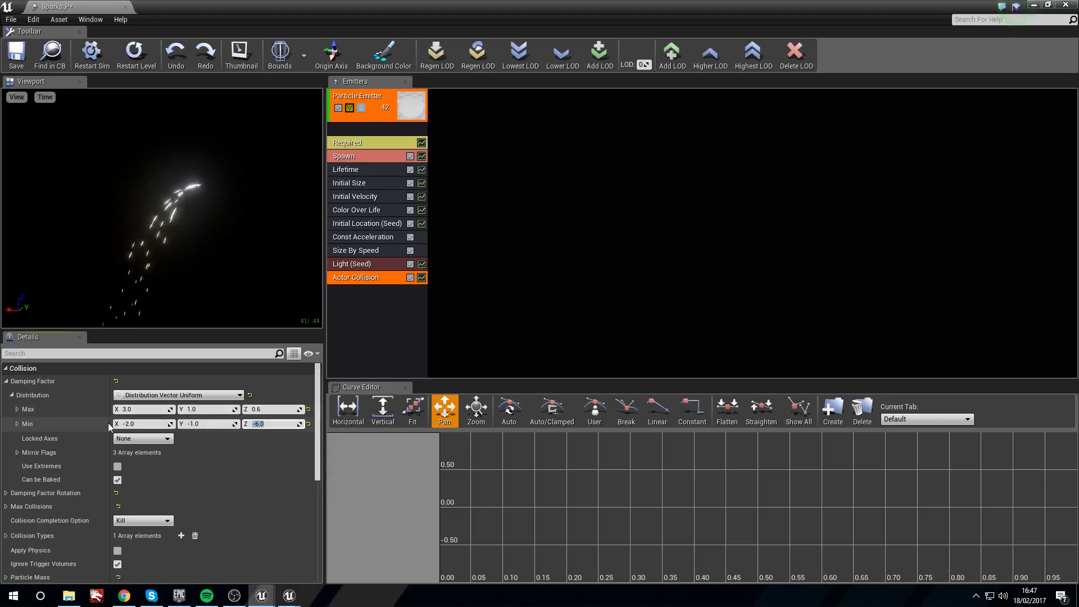
# Expand the Actor Collision module's Max Collisions distribution and save Sparks_P
pyautogui.scroll(-2, 14, 470)
pyautogui.scroll(1, 12, 463)
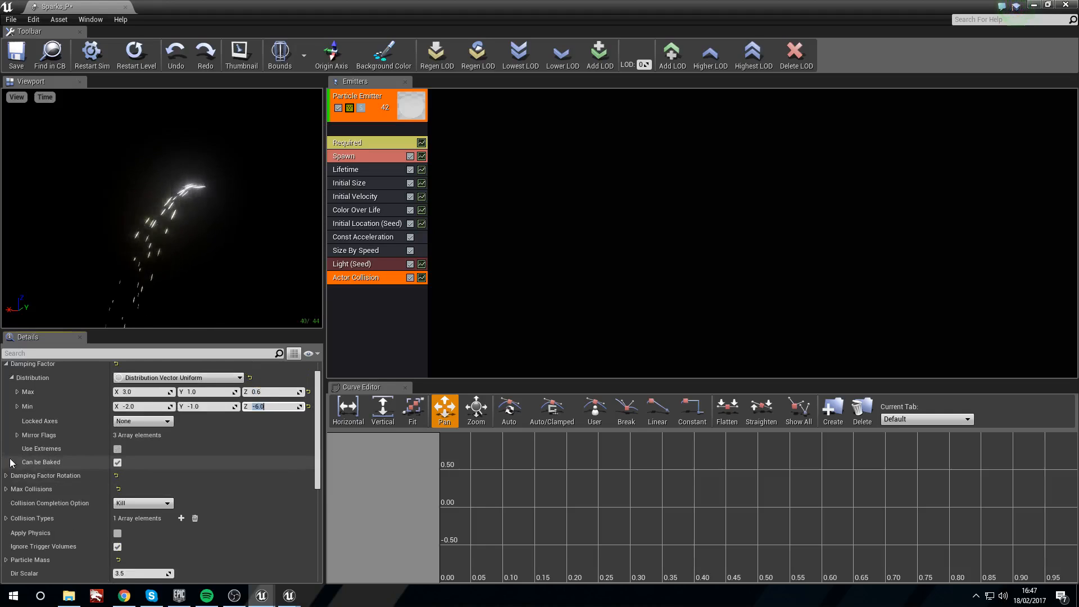
pyautogui.scroll(-2, 58, 478)
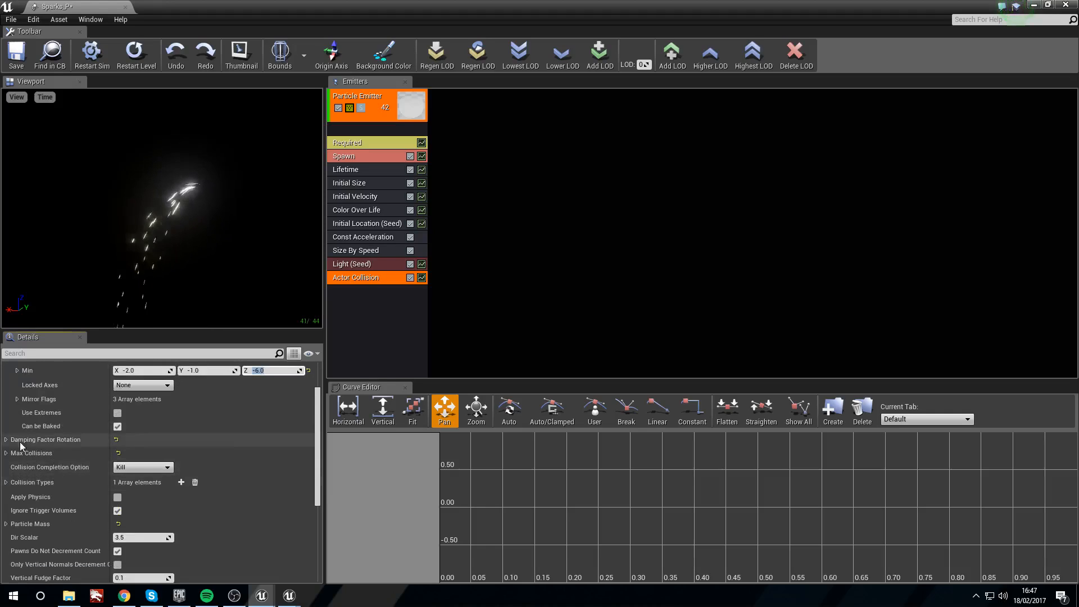
pyautogui.click(6, 453)
pyautogui.click(11, 467)
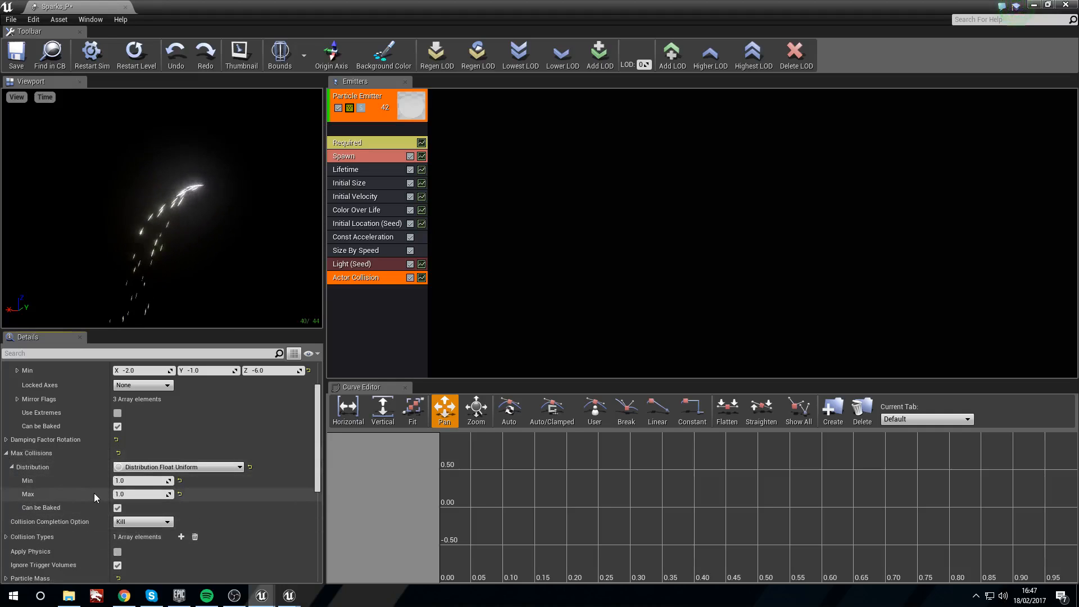
pyautogui.click(15, 51)
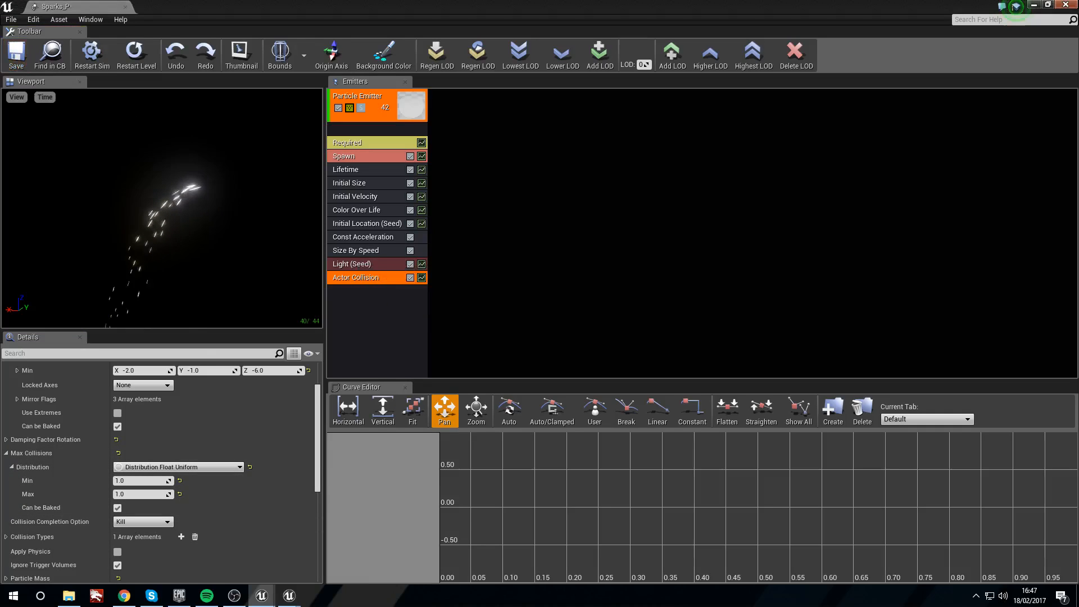
# Check the sparks in the level, set Max Collisions in Sparks_P to Min 3 and Max 5, and save it
pyautogui.click(1035, 5)
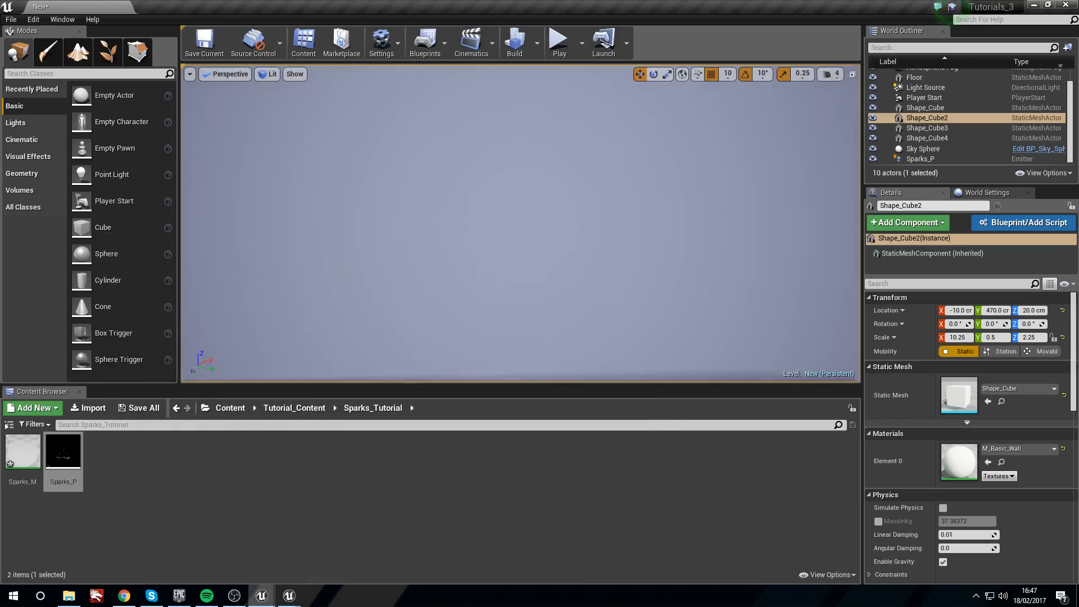
pyautogui.moveTo(520, 224); pyautogui.dragTo(407, 270, button='right')
pyautogui.moveTo(583, 222)
pyautogui.mouseDown(button='right')
pyautogui.moveTo(596, 180)
pyautogui.moveTo(583, 224)
pyautogui.mouseUp(button='right')
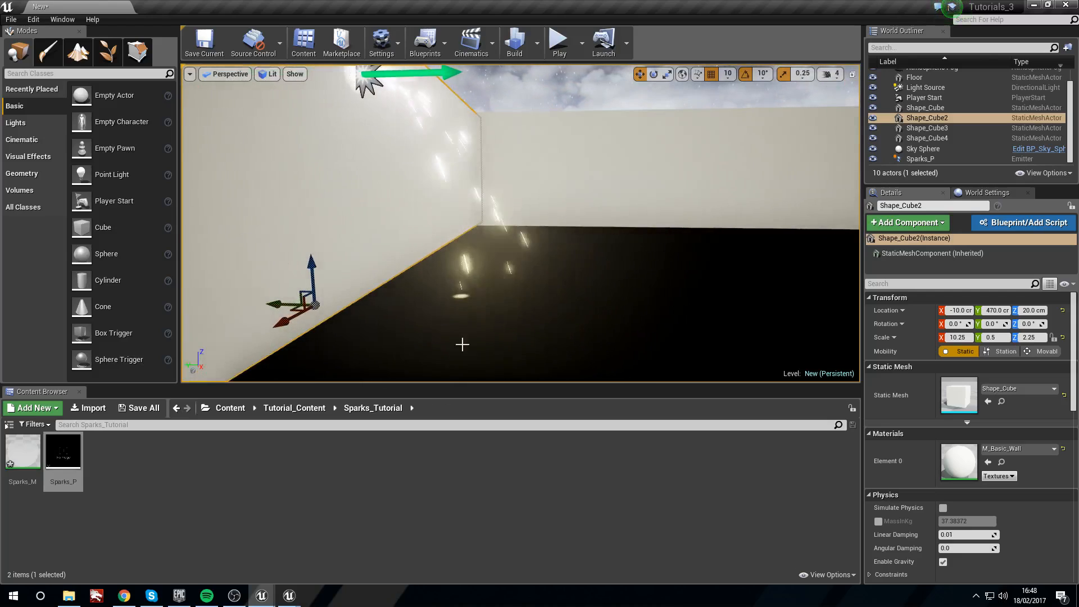
pyautogui.doubleClick(60, 455)
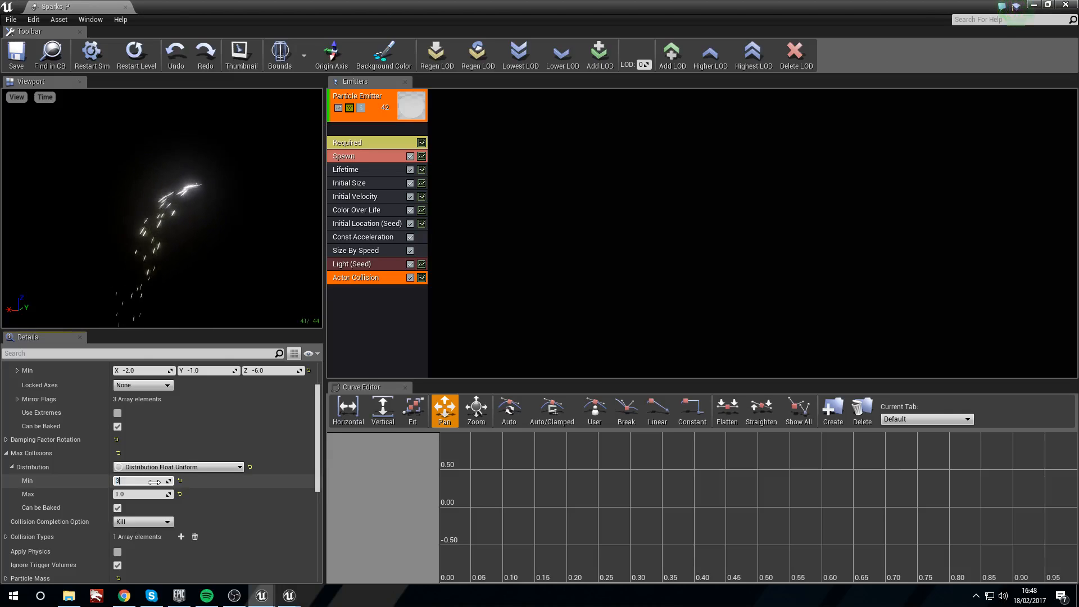
pyautogui.click(17, 55)
# Return to the level and examine how the sparks bounce on the floor
pyautogui.click(1034, 5)
pyautogui.moveTo(629, 219); pyautogui.dragTo(641, 232, button='right')
pyautogui.press('w')
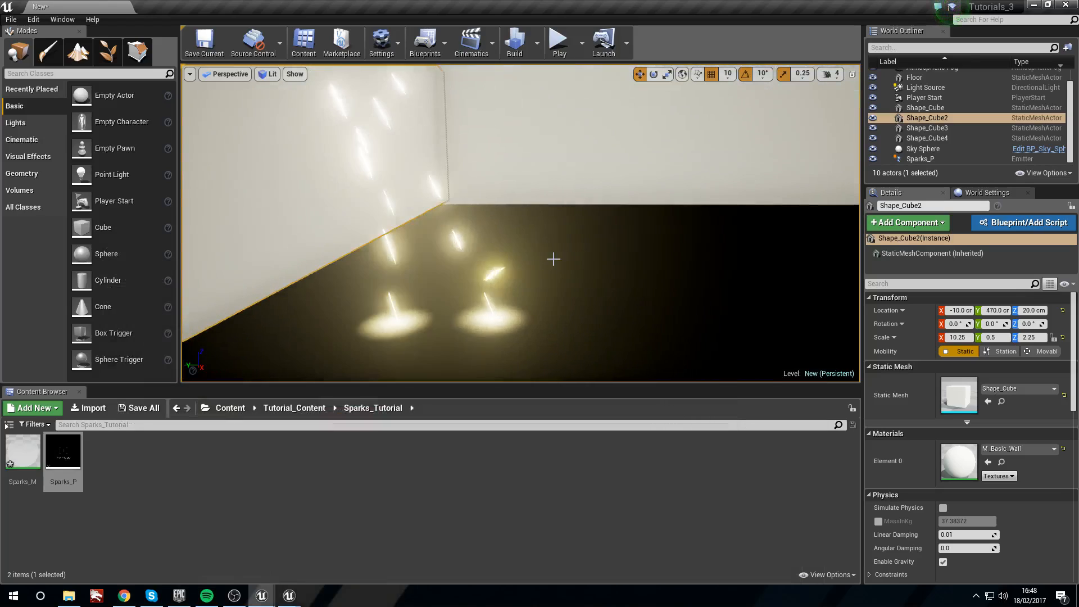
pyautogui.press('d')
pyautogui.moveTo(597, 257); pyautogui.dragTo(588, 347, button='right')
pyautogui.press('w')
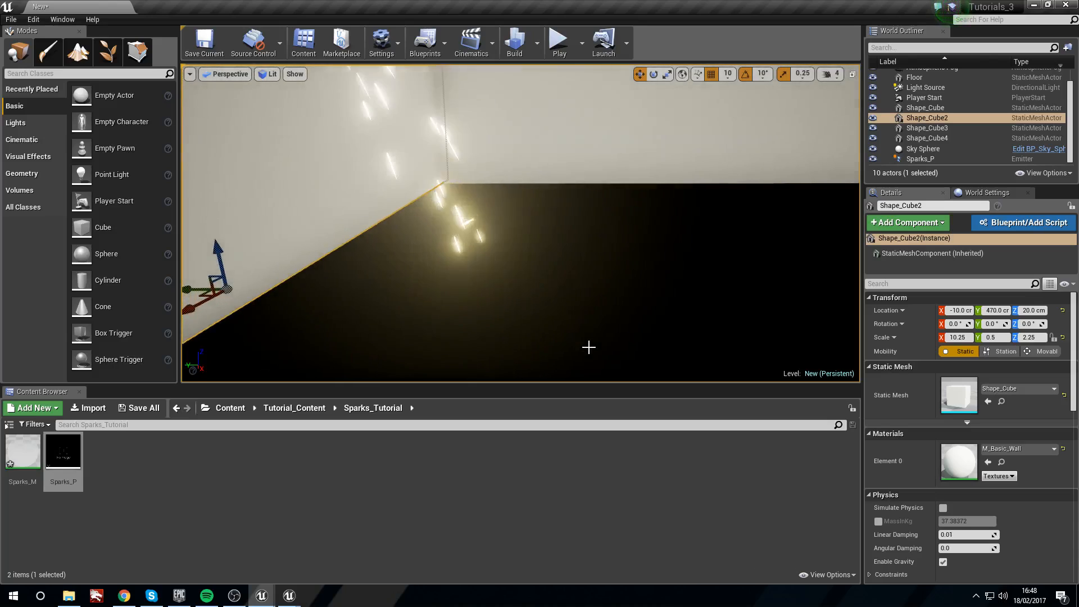
# Reopen Sparks_P and review the Actor Collision module's settings, including its Collision Types
pyautogui.doubleClick(63, 453)
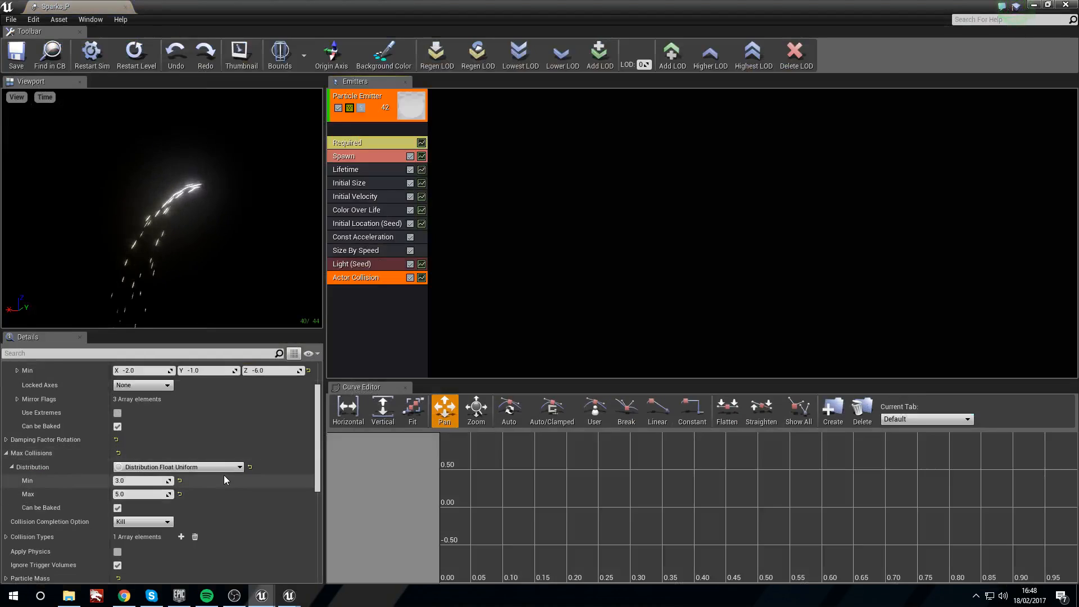
pyautogui.scroll(-2, 224, 475)
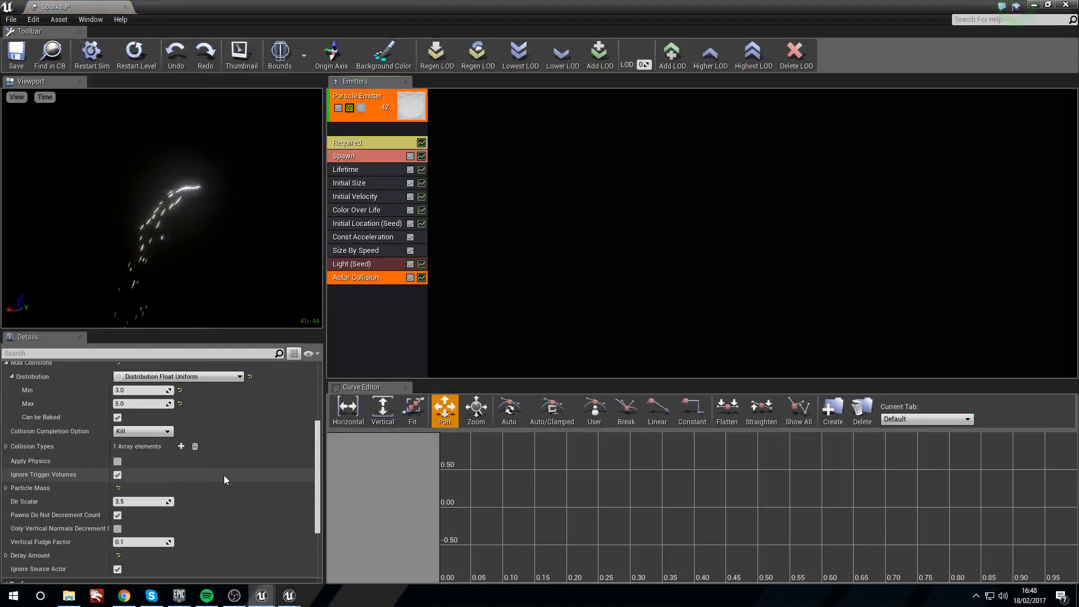
pyautogui.click(5, 447)
pyautogui.click(6, 446)
pyautogui.scroll(2, 31, 484)
pyautogui.scroll(3, 31, 484)
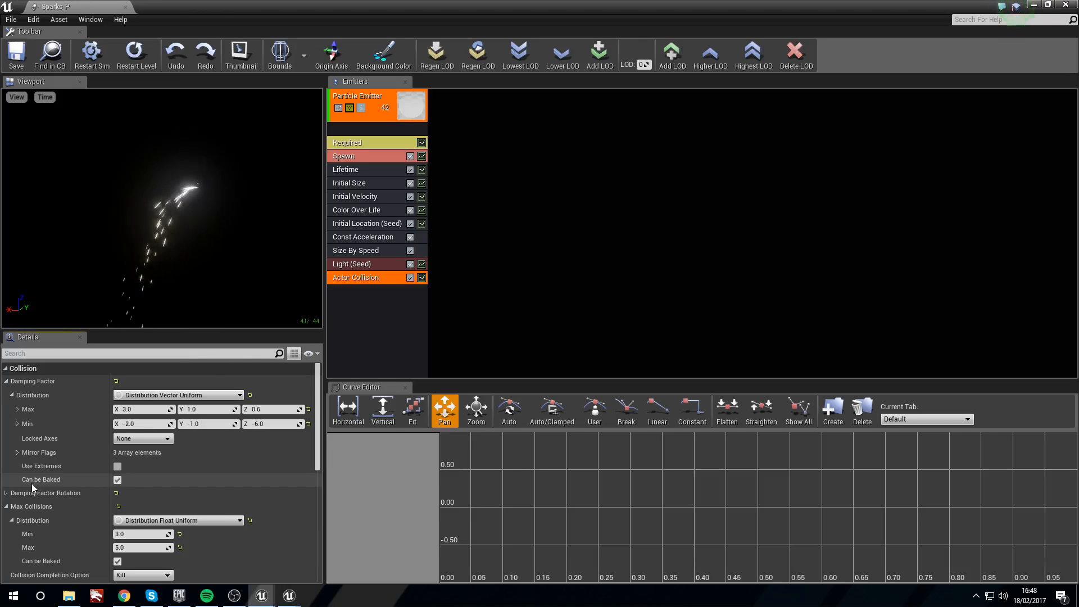
# Place the particle editor beside the level view and set the Damping Factor's maximum and minimum to 0 on all axes
pyautogui.moveTo(544, 7); pyautogui.dragTo(884, 113)
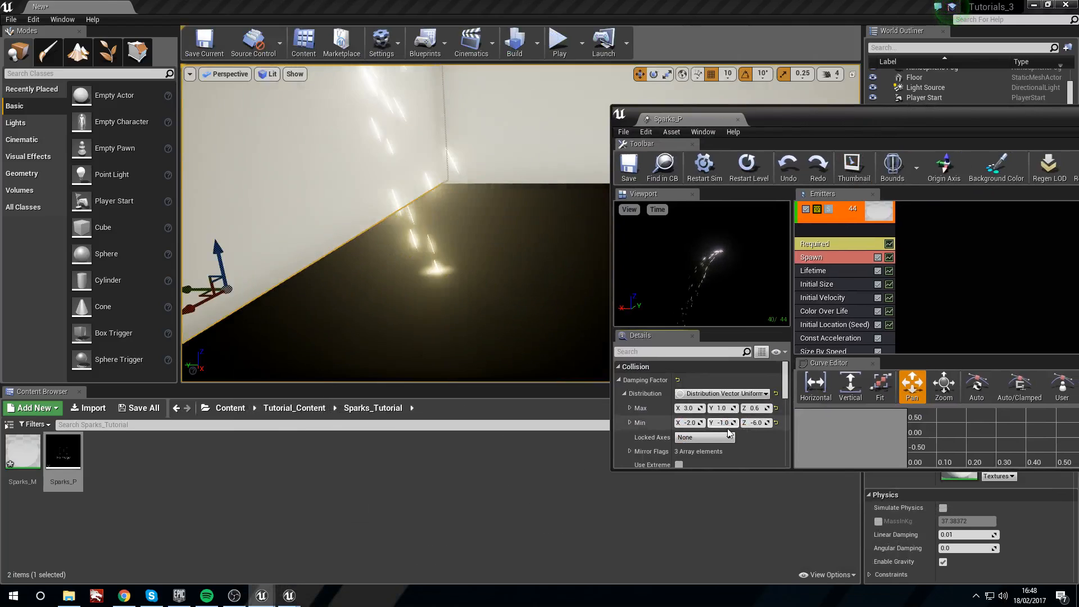
pyautogui.click(687, 408)
pyautogui.write('0')
pyautogui.press('Tab')
pyautogui.write('0')
pyautogui.press('Tab')
pyautogui.write('0')
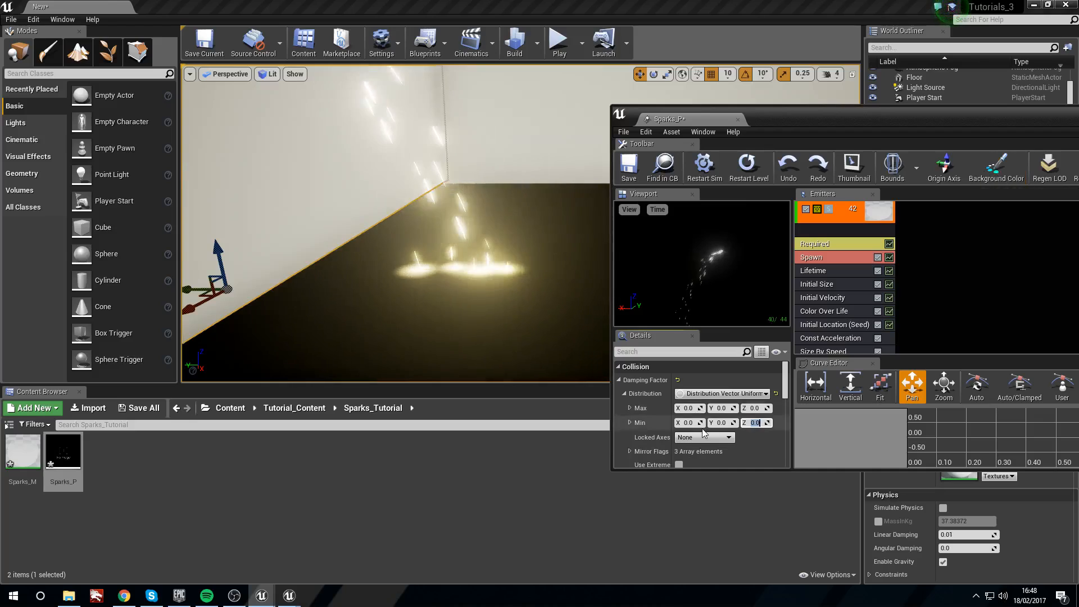
# Set the Damping Factor's X value to 10 for both maximum and minimum
pyautogui.click(687, 408)
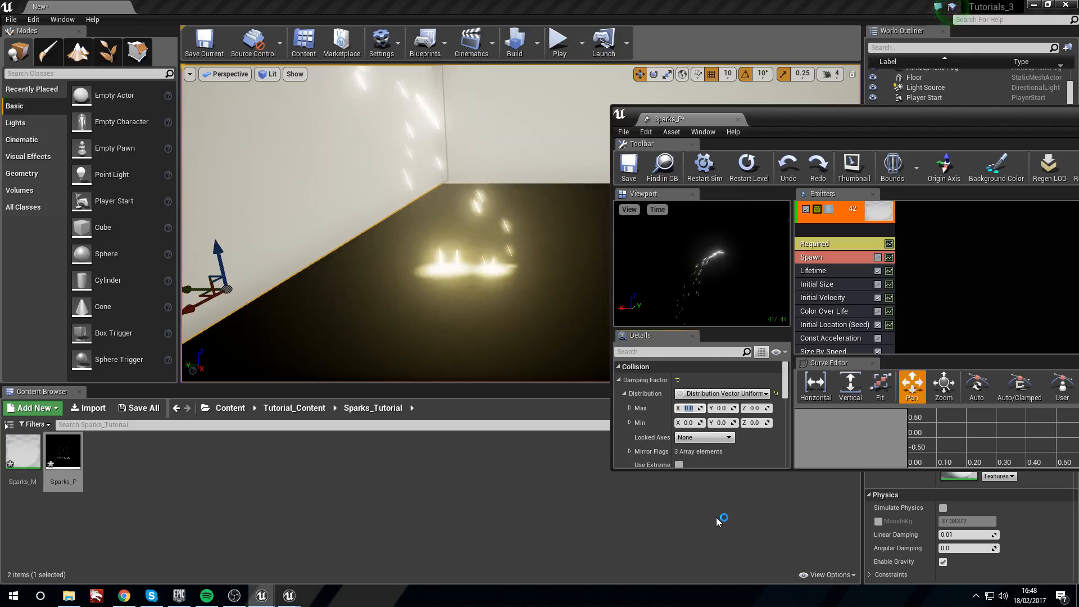
pyautogui.write('10')
pyautogui.press('Tab')
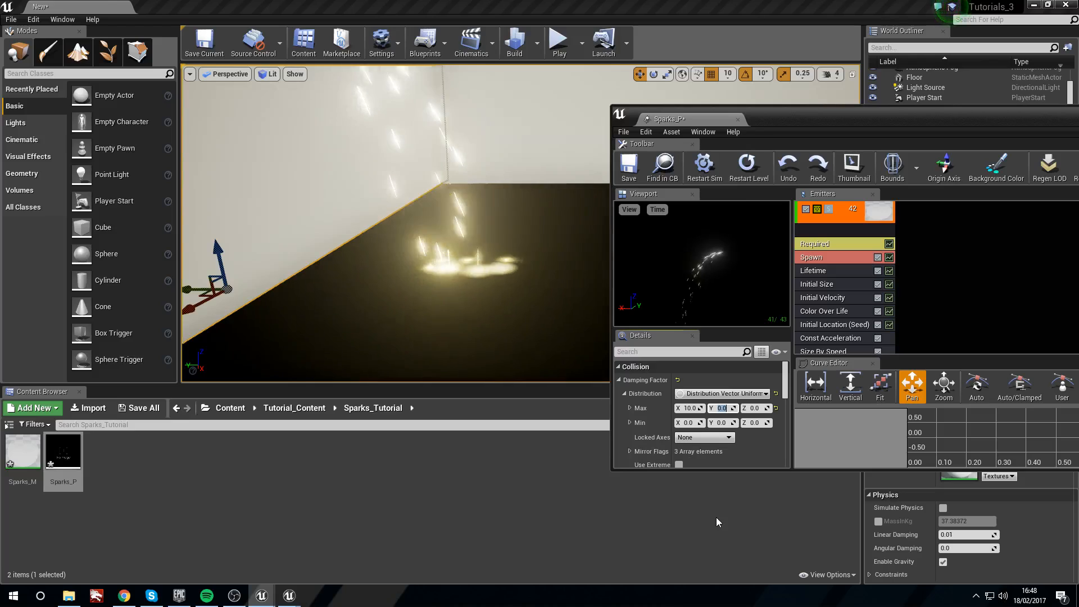
pyautogui.press('Tab')
pyautogui.press('Tab')
pyautogui.write('10')
pyautogui.press('Tab')
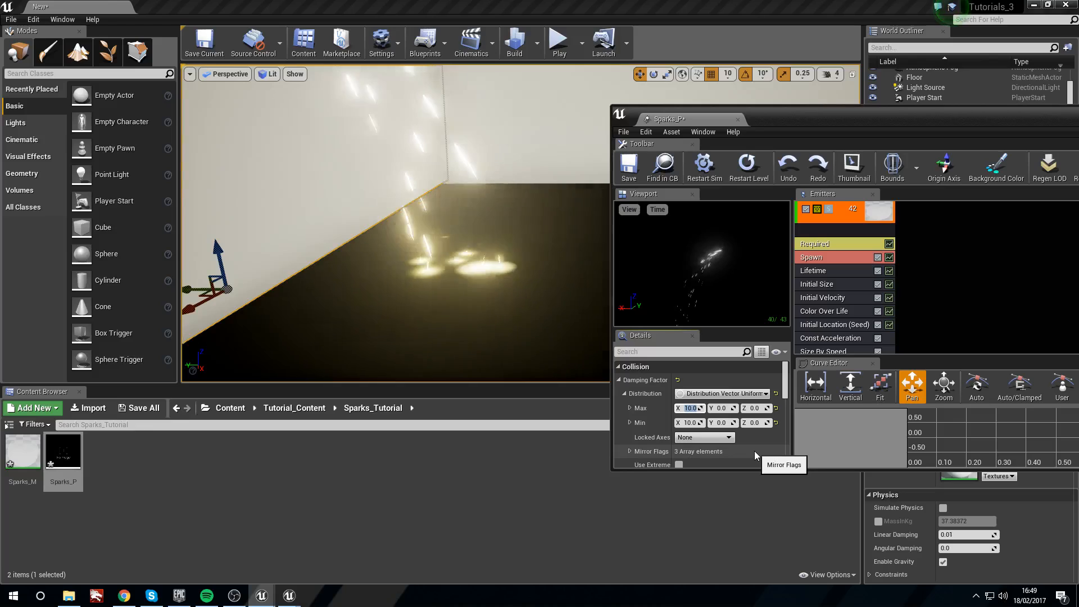
# Set the Damping Factor's maximum Z to 5 and view the bouncing sparks from another angle
pyautogui.moveTo(506, 253); pyautogui.dragTo(456, 216, button='right')
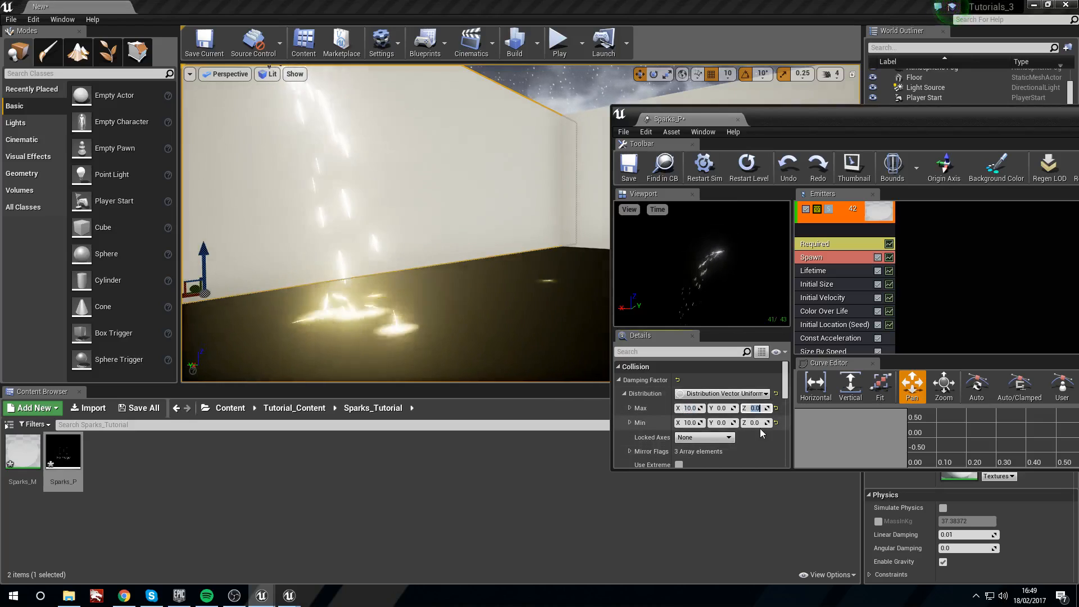
pyautogui.press('Tab')
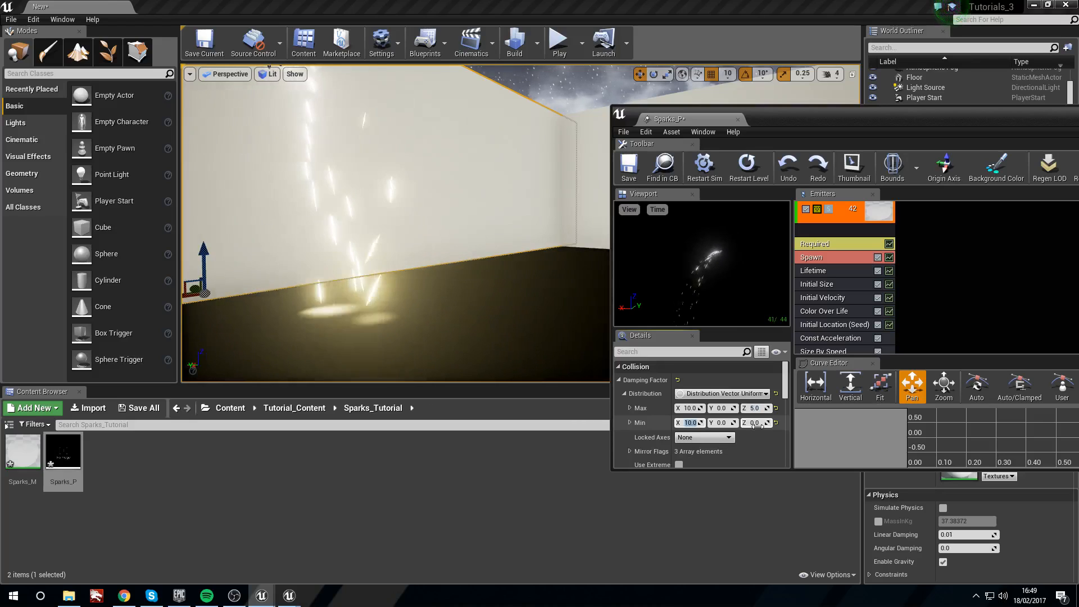
pyautogui.moveTo(513, 303); pyautogui.dragTo(542, 315, button='right')
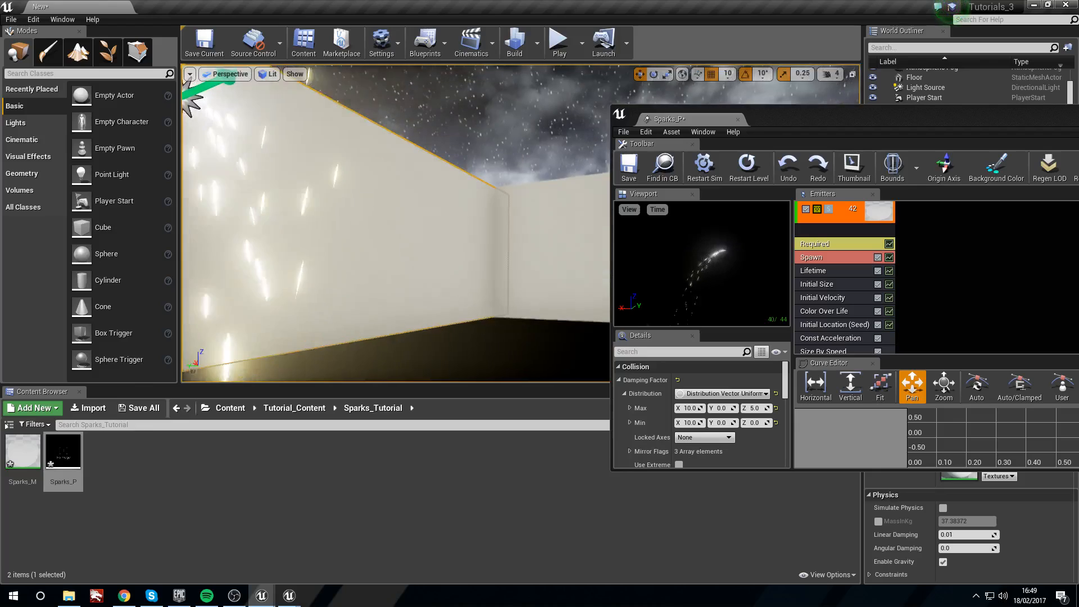
# Set the Damping Factor's maximum Z to 1
pyautogui.click(753, 408)
pyautogui.write('1')
pyautogui.press('Return')
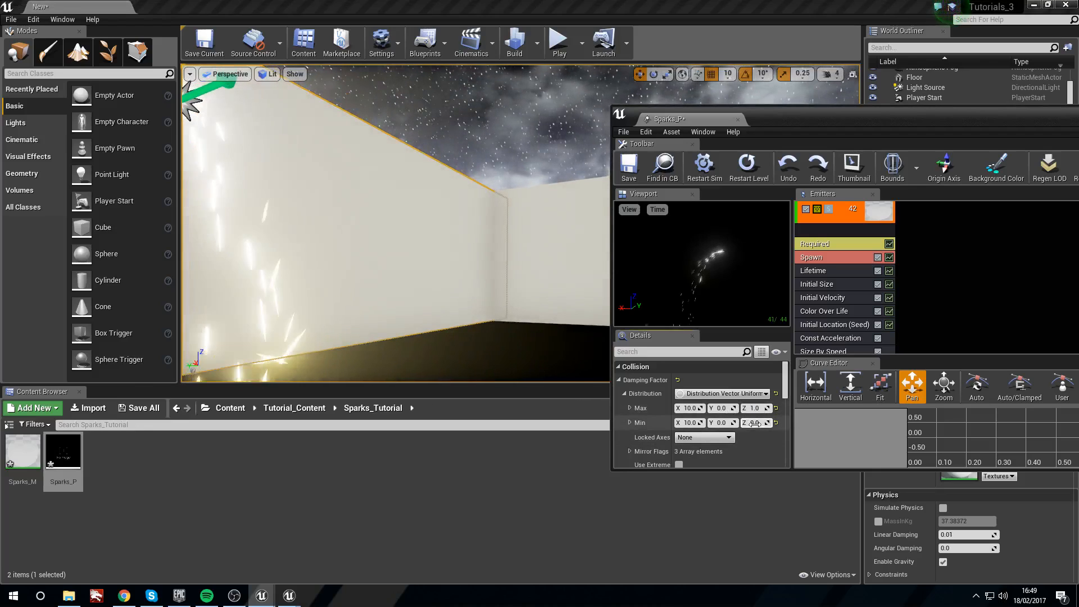
# Set the Damping Factor's Z value to a maximum of 0.5 and a minimum of -0.1
pyautogui.moveTo(342, 281)
pyautogui.mouseDown(button='right')
pyautogui.moveTo(340, 317)
pyautogui.moveTo(342, 281)
pyautogui.mouseUp(button='right')
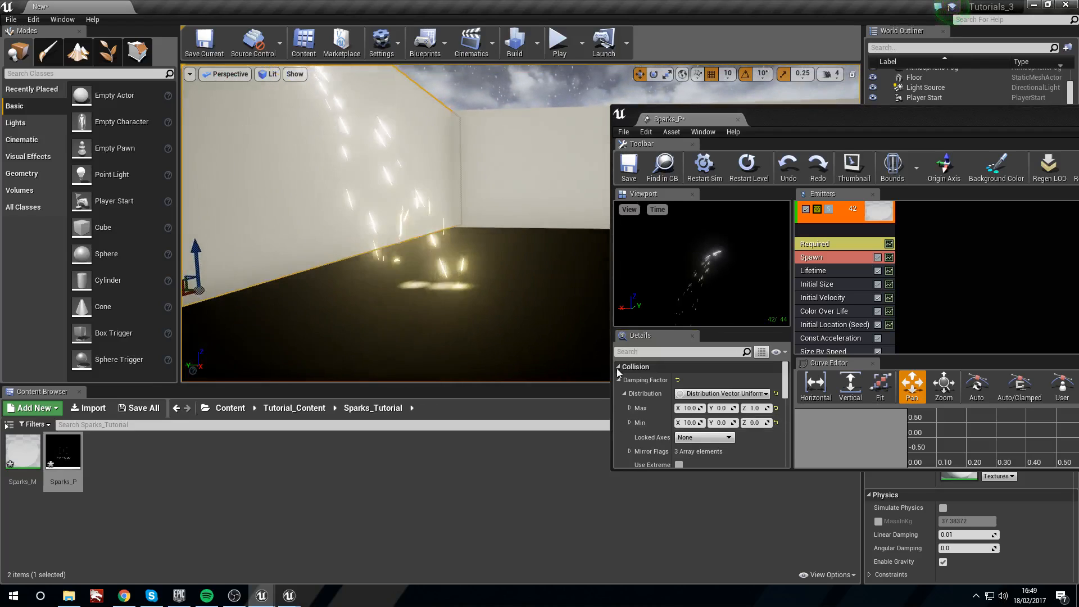
pyautogui.click(755, 409)
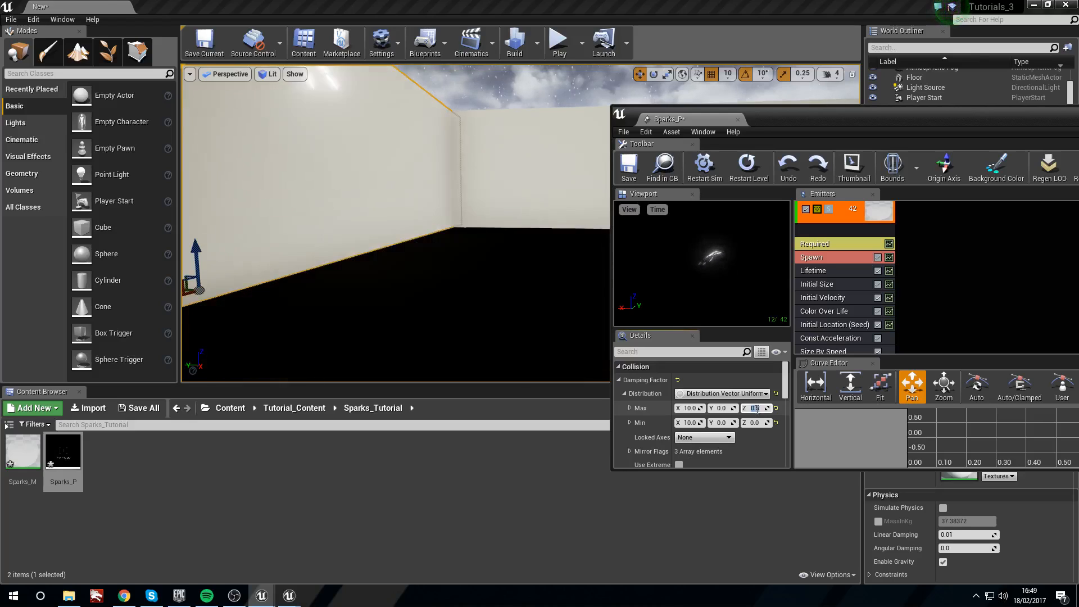
pyautogui.click(757, 423)
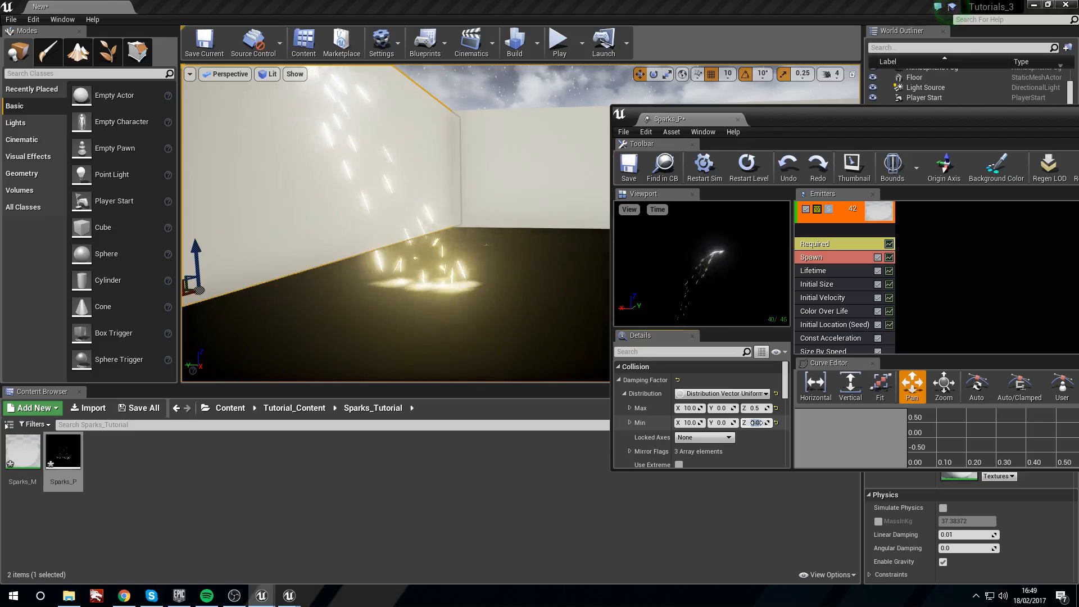
pyautogui.press('Return')
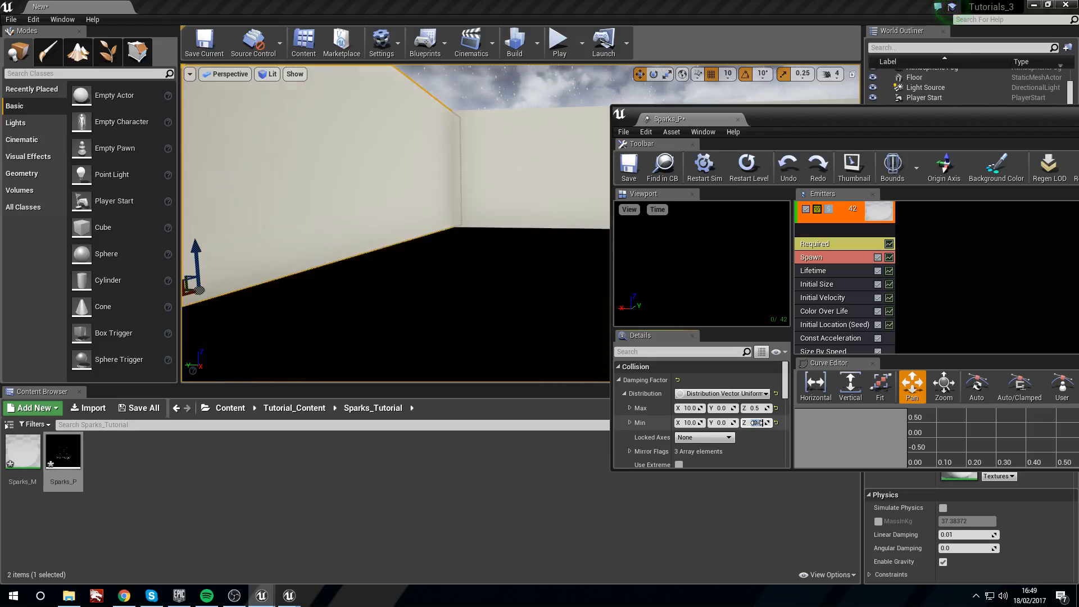
pyautogui.click(757, 423)
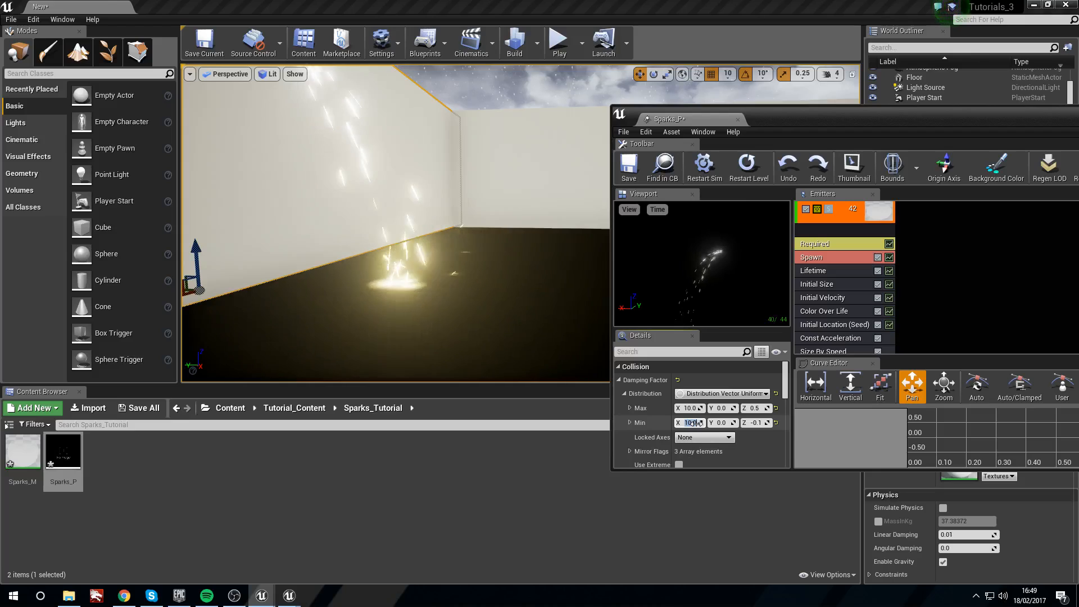
# Set the Damping Factor's X value to a maximum of 5 and a minimum of -1
pyautogui.click(690, 408)
pyautogui.write('5')
pyautogui.press('Tab')
pyautogui.press('Tab')
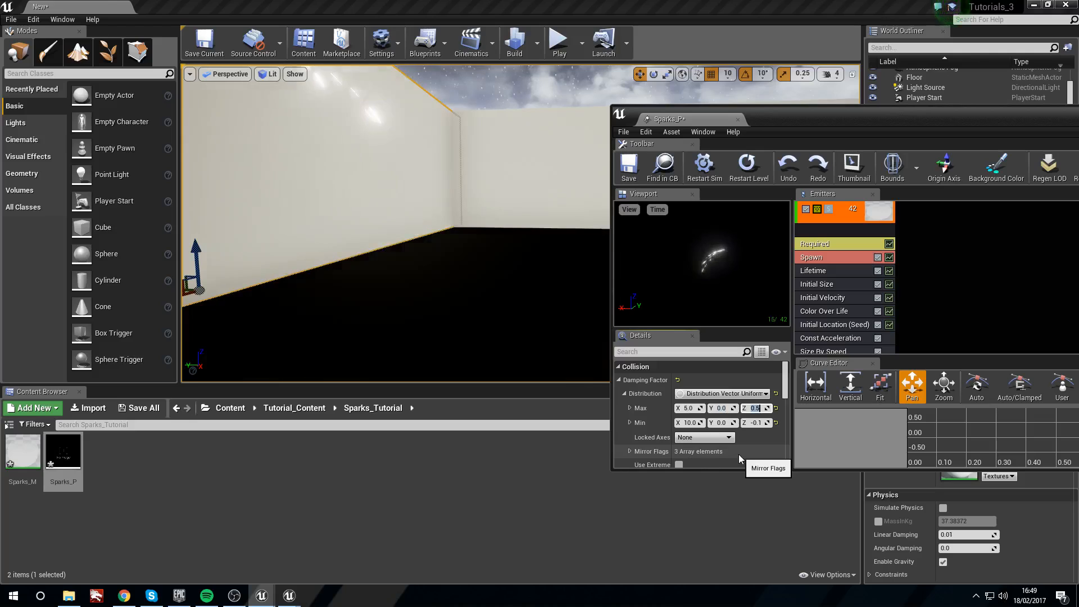
pyautogui.press('Tab')
pyautogui.write('-')
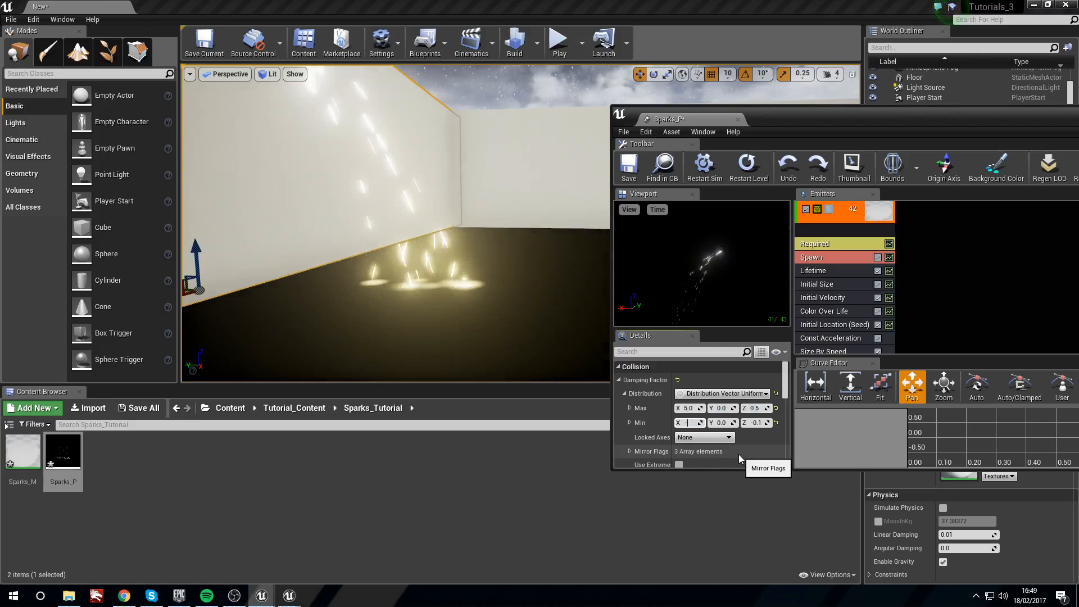
pyautogui.write('1')
pyautogui.press('Return')
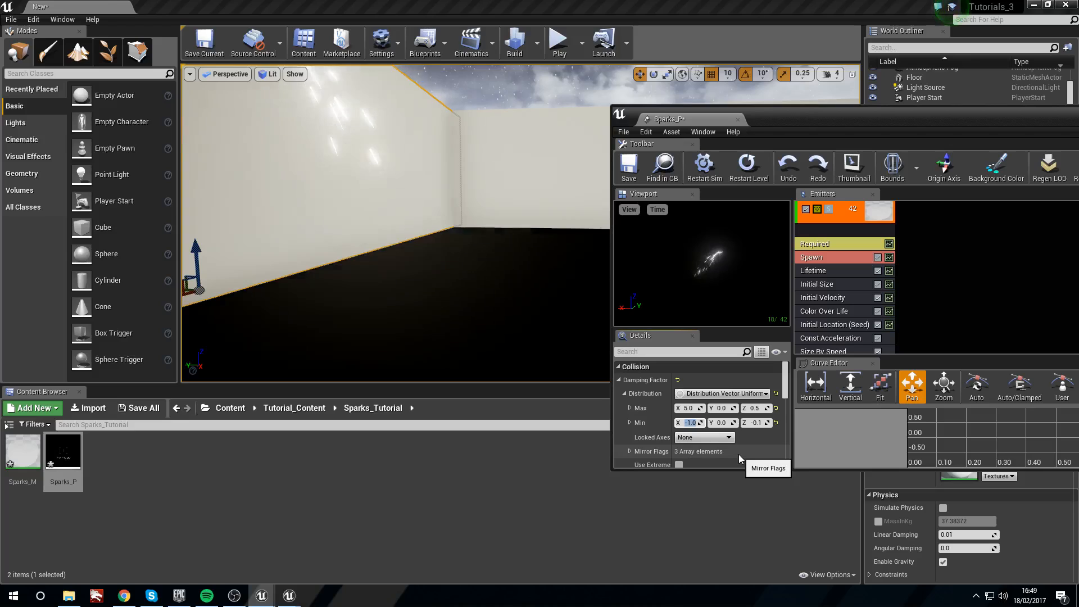
# Set the Damping Factor's Y value to a maximum of 5 and a minimum of -1
pyautogui.moveTo(503, 280)
pyautogui.mouseDown(button='right')
pyautogui.moveTo(360, 273)
pyautogui.moveTo(389, 276)
pyautogui.moveTo(362, 257)
pyautogui.moveTo(523, 275)
pyautogui.mouseUp(button='right')
pyautogui.click(721, 408)
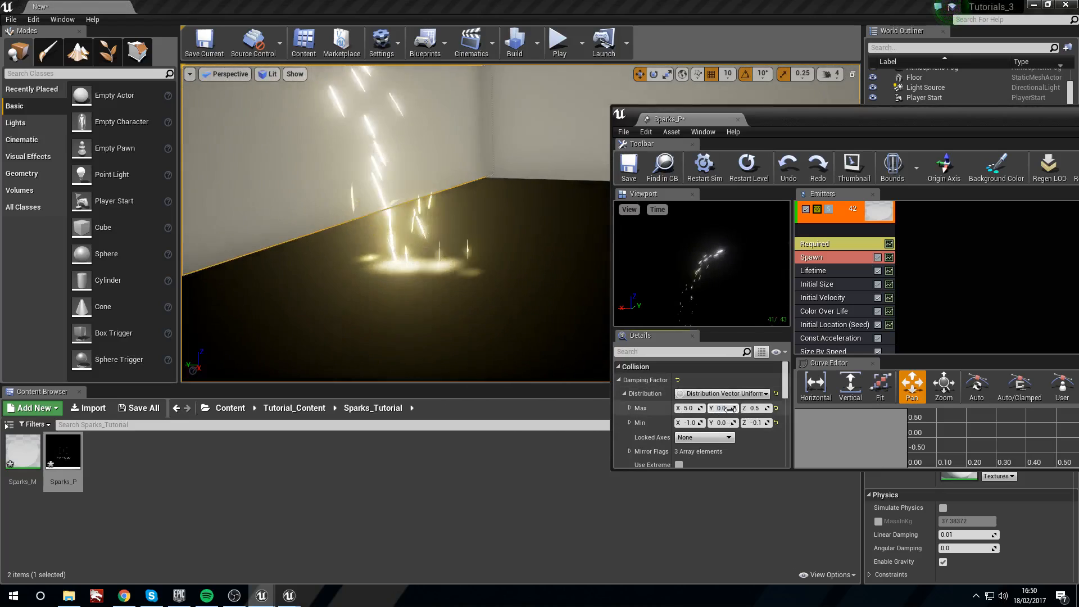
pyautogui.click(722, 423)
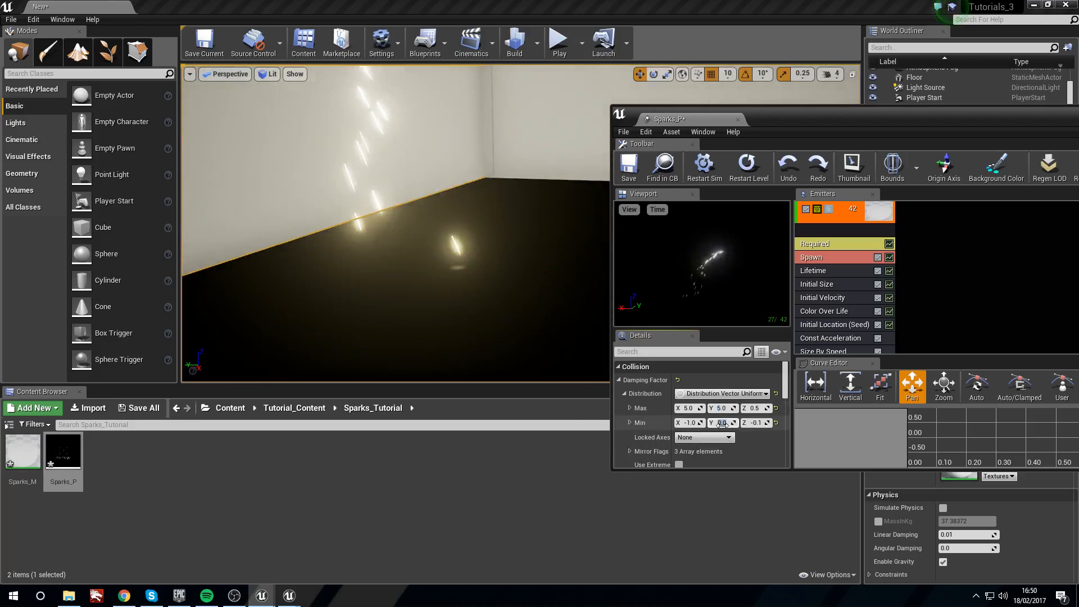
pyautogui.write('-1')
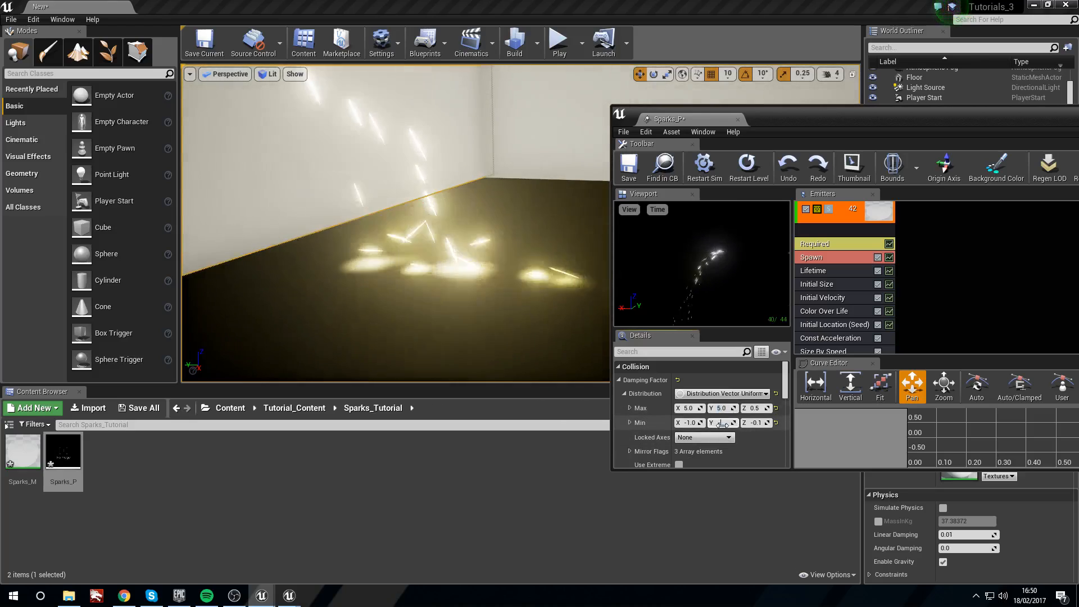
pyautogui.press('Return')
# Set the Damping Factor's maximum Y and X values to 3
pyautogui.moveTo(474, 193); pyautogui.dragTo(499, 210, button='right')
pyautogui.click(720, 405)
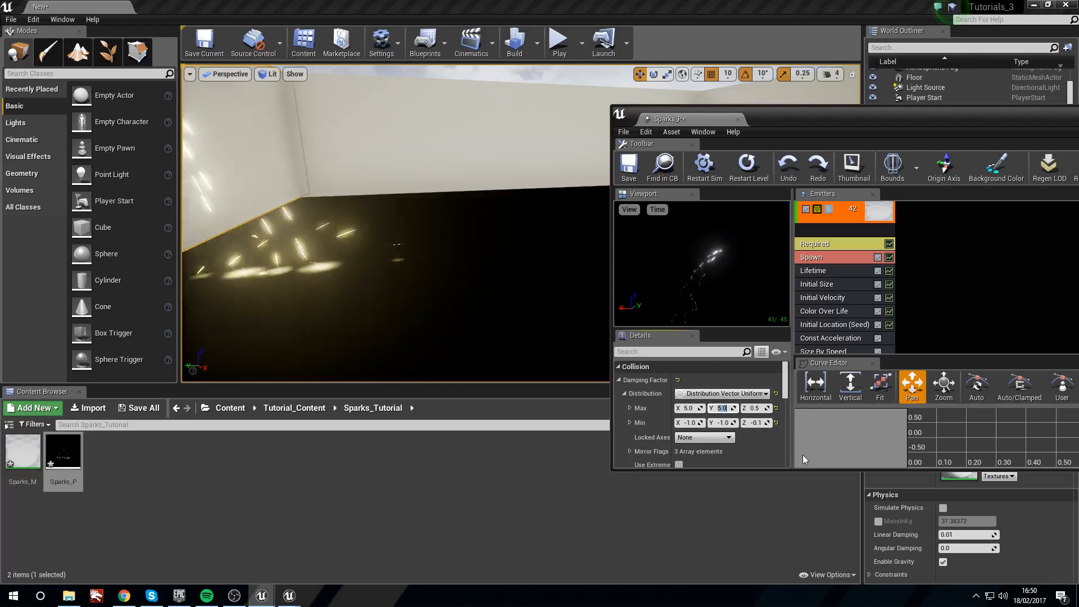
pyautogui.write('3')
pyautogui.click(691, 409)
pyautogui.write('3')
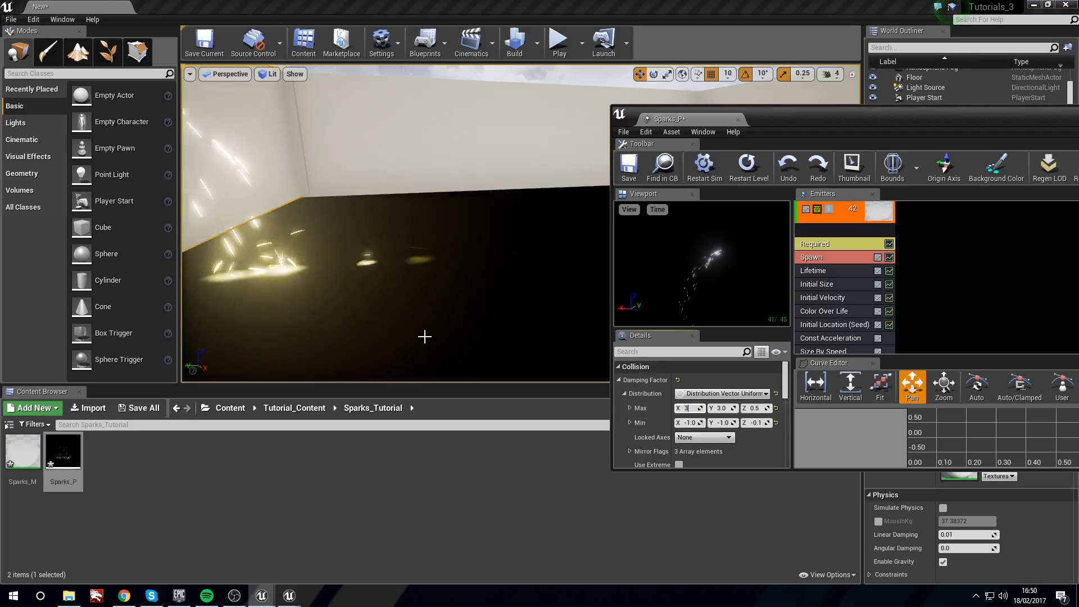
pyautogui.click(425, 336)
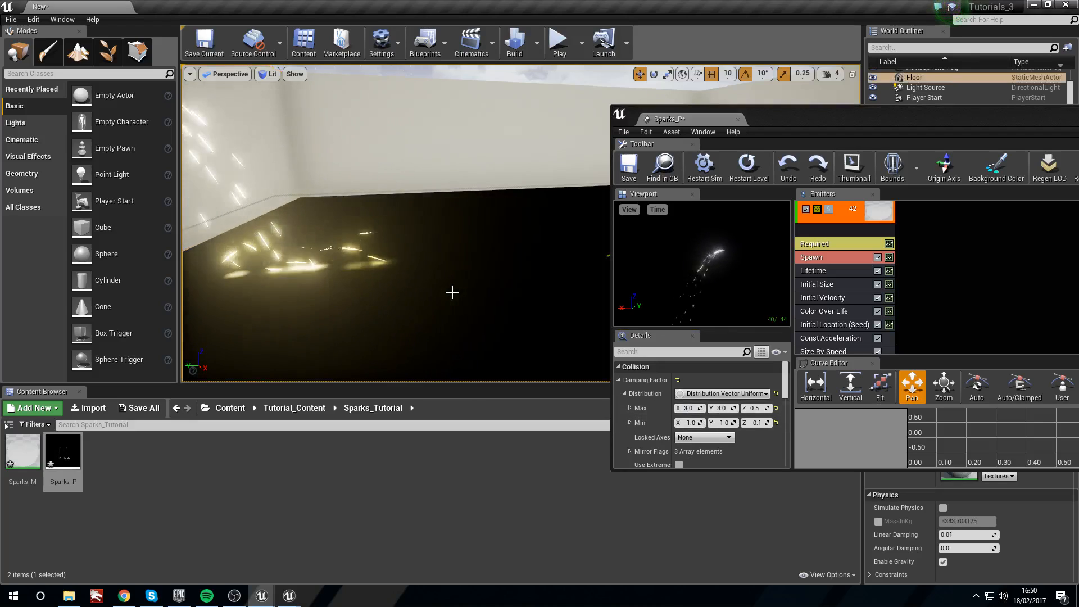
# Set the Damping Factor's maximum X and Y values to 2
pyautogui.moveTo(460, 296); pyautogui.dragTo(534, 323, button='right')
pyautogui.click(689, 407)
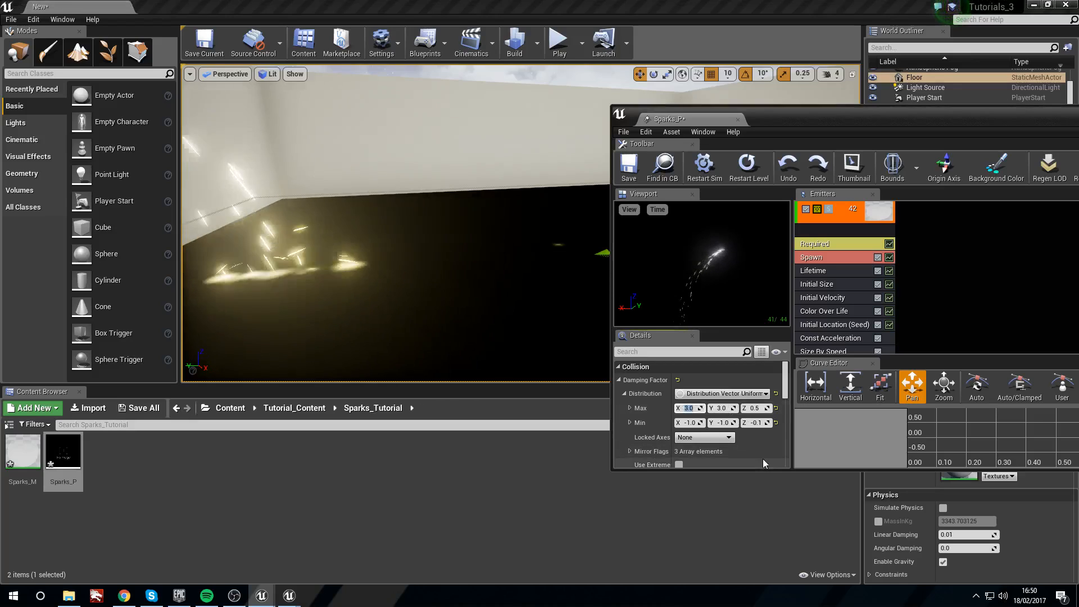
pyautogui.write('2')
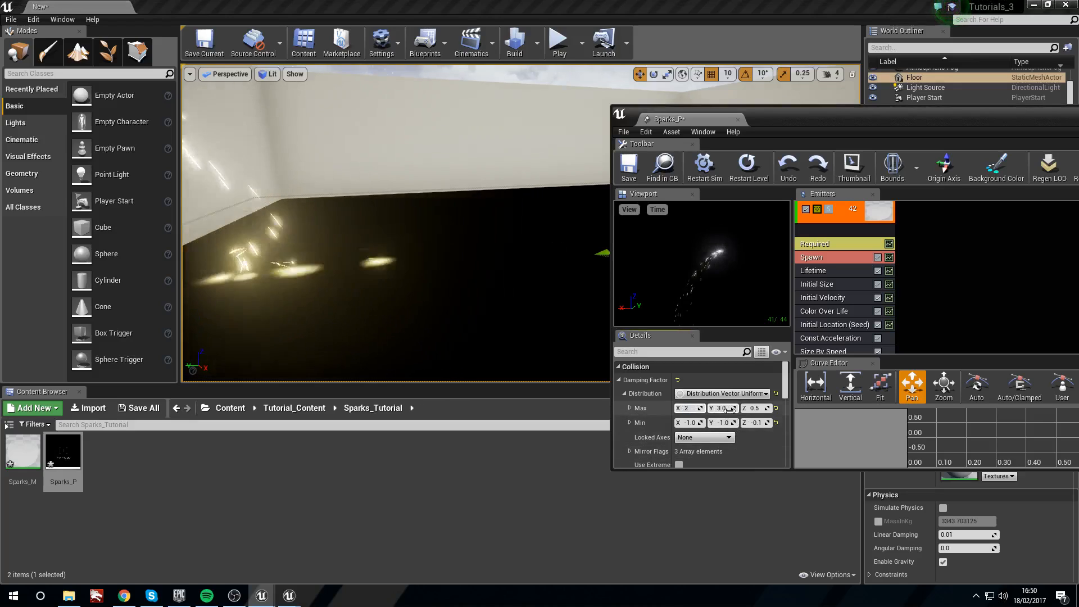
pyautogui.press('Tab')
pyautogui.write('2')
pyautogui.press('Return')
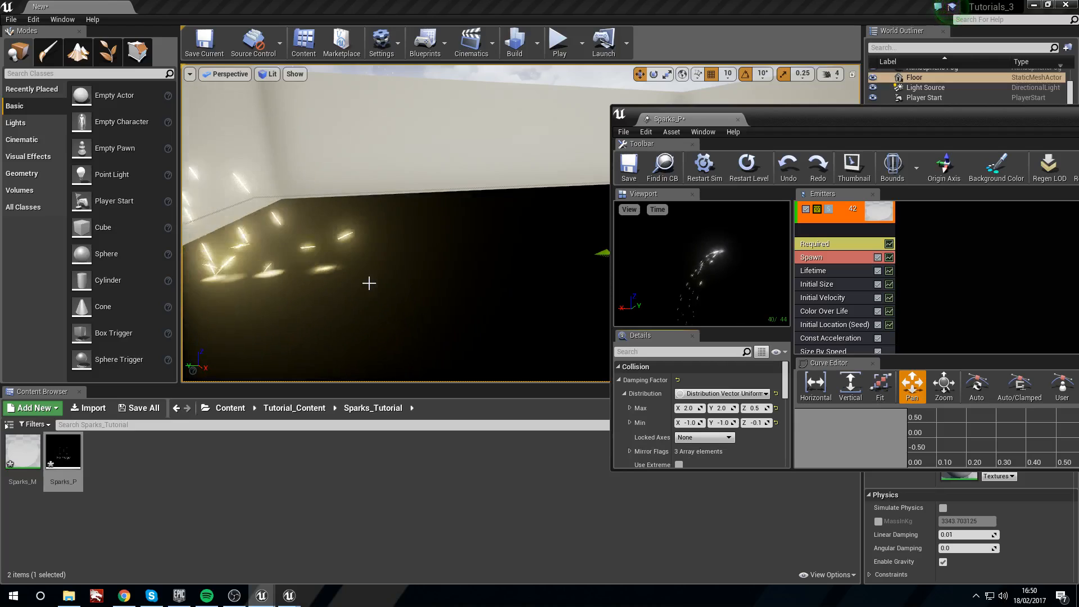
# Set the Damping Factor's Z value to a maximum of 0.6 and a minimum of -6
pyautogui.moveTo(380, 288); pyautogui.dragTo(366, 284, button='right')
pyautogui.press('a')
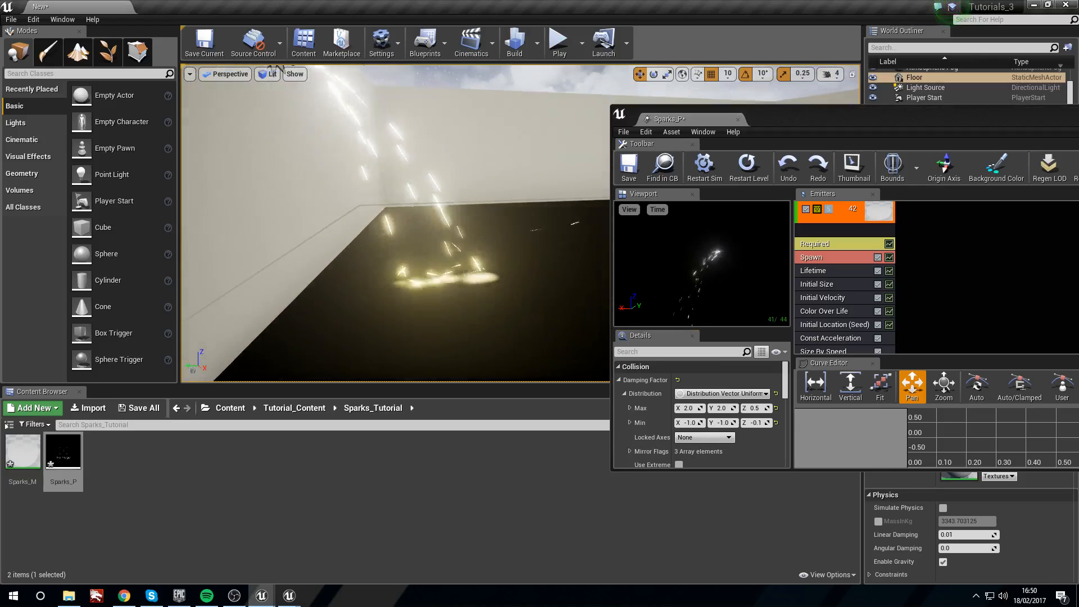
pyautogui.click(754, 408)
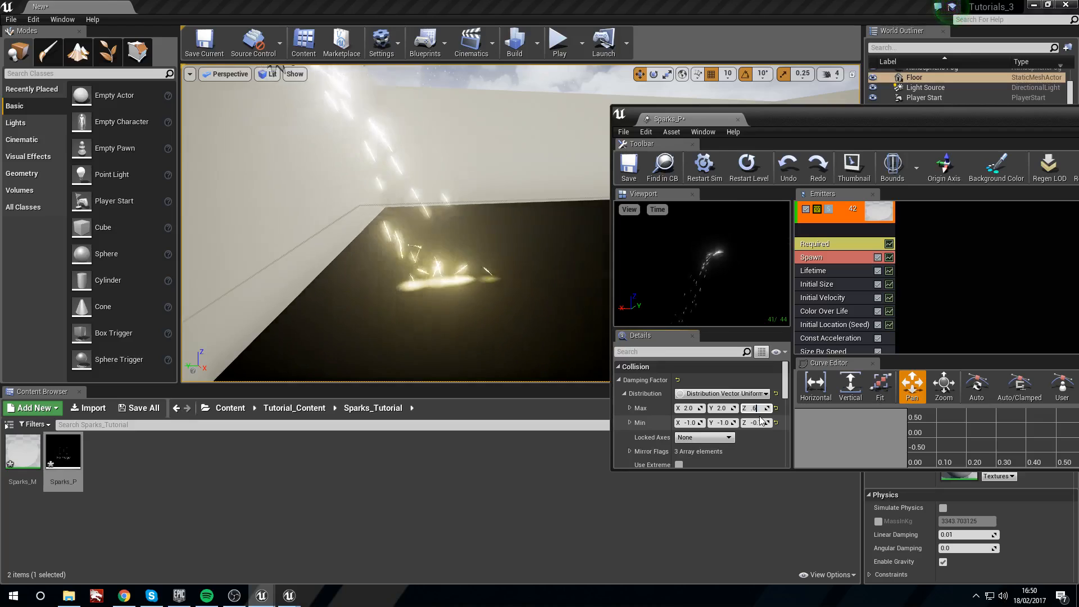
pyautogui.write('.6')
pyautogui.click(757, 423)
pyautogui.write('-6')
pyautogui.press('Return')
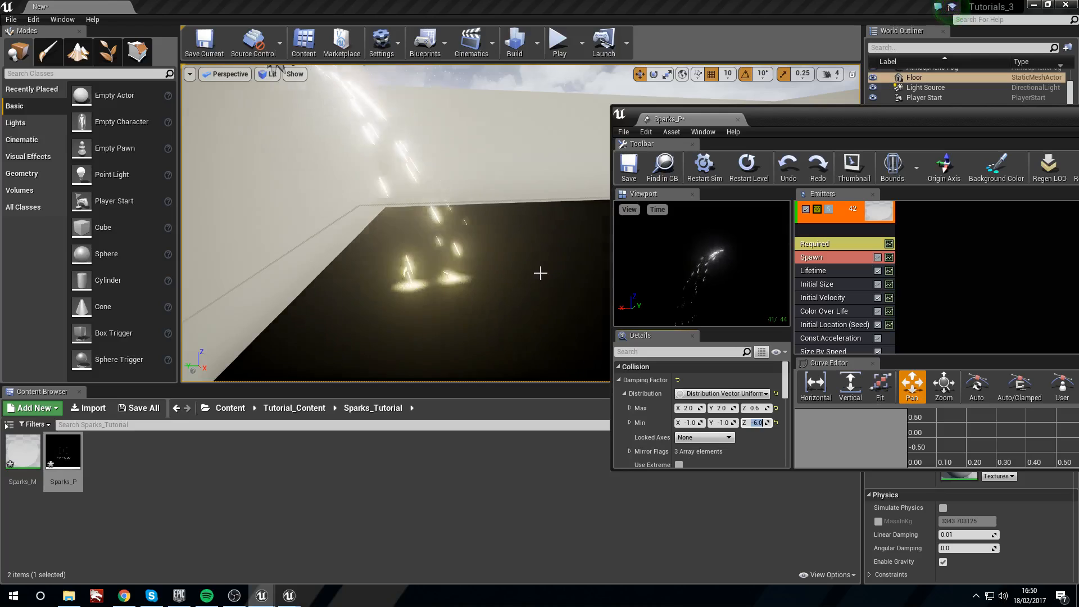
# Set the Damping Factor's minimum X value to -2
pyautogui.moveTo(480, 308); pyautogui.dragTo(476, 306, button='right')
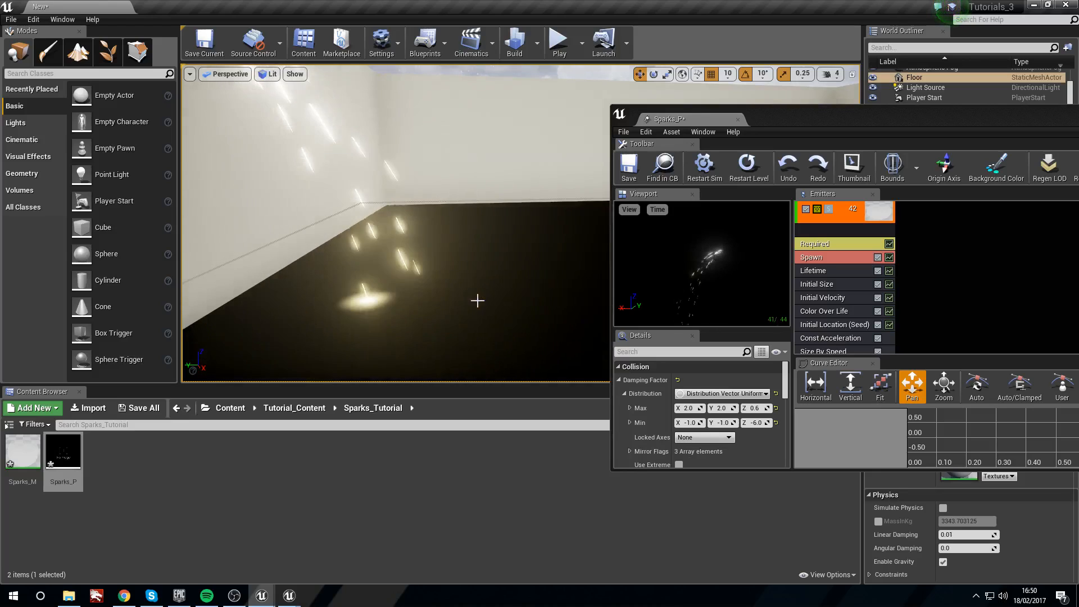
pyautogui.click(691, 423)
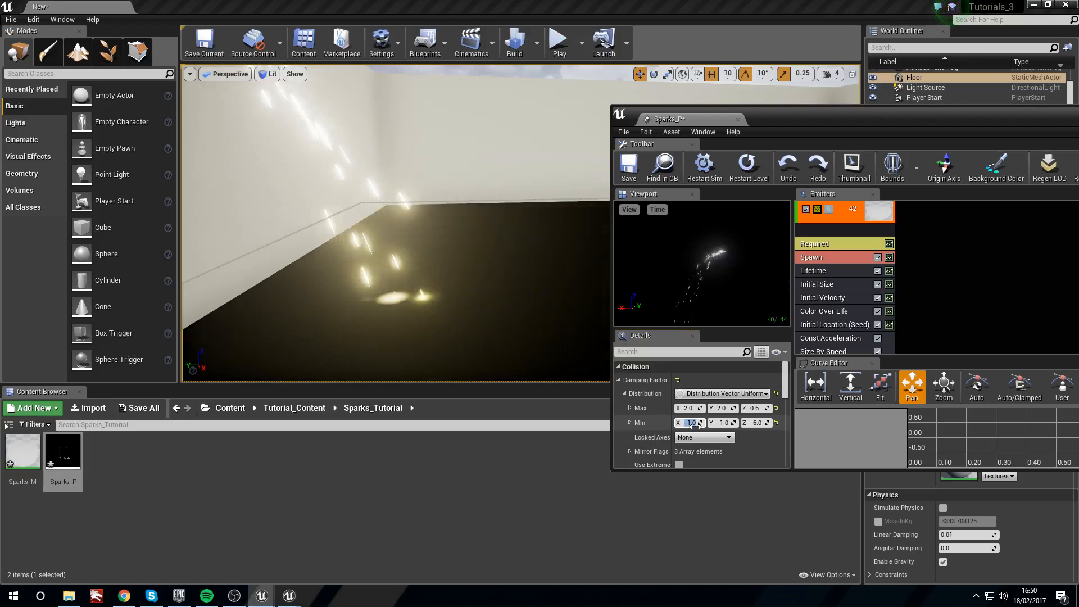
pyautogui.write('-2')
pyautogui.press('Tab')
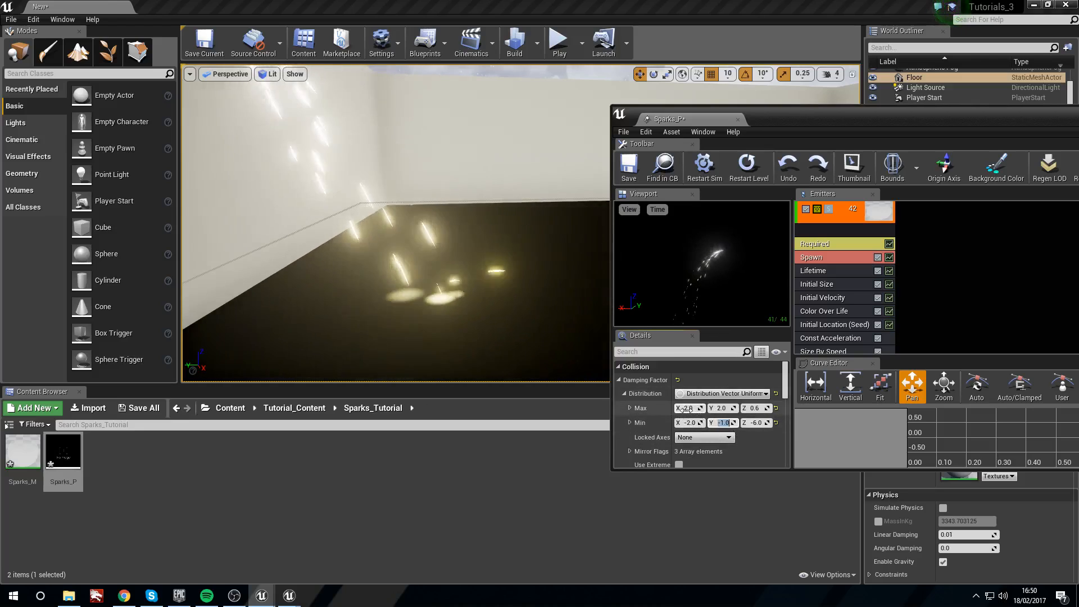
# Examine from several angles and distances in the level how the sparks fall and bounce on the floor
pyautogui.scroll(-1, 688, 411)
pyautogui.moveTo(475, 263)
pyautogui.mouseDown(button='right')
pyautogui.moveTo(475, 251)
pyautogui.moveTo(475, 263)
pyautogui.mouseUp(button='right')
pyautogui.press('s')
pyautogui.moveTo(406, 292); pyautogui.dragTo(422, 289, button='right')
pyautogui.press('d')
pyautogui.moveTo(417, 203)
pyautogui.mouseDown(button='right')
pyautogui.moveTo(387, 202)
pyautogui.moveTo(407, 199)
pyautogui.mouseUp(button='right')
pyautogui.press('a')
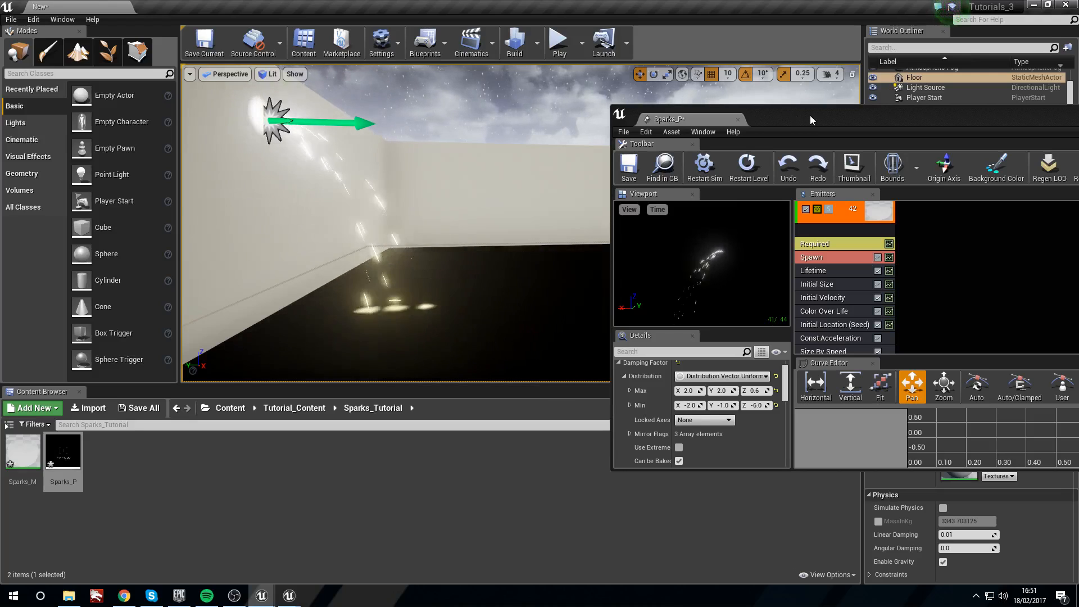
pyautogui.moveTo(468, 178); pyautogui.dragTo(441, 190, button='right')
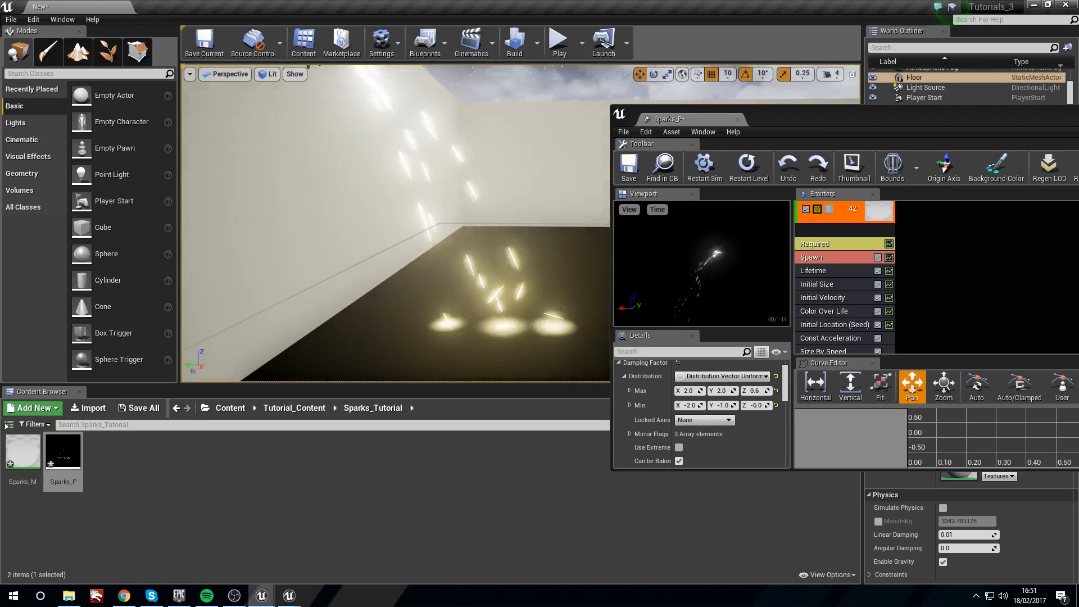
# Maximize the particle editor, save the Sparks_P particle system and go back to the level to view the effect
pyautogui.doubleClick(802, 117)
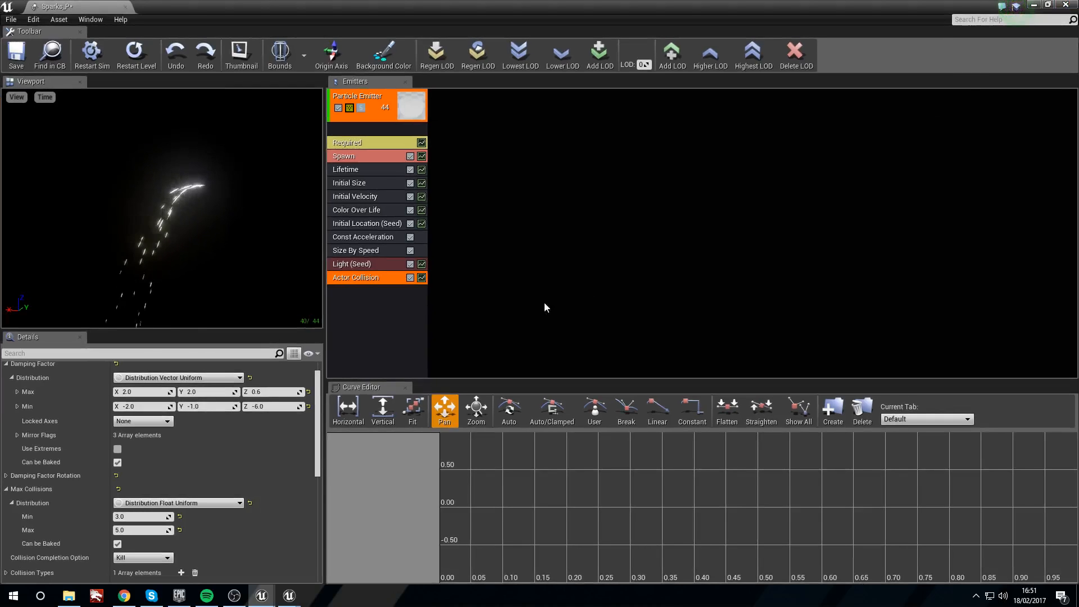
pyautogui.click(423, 321)
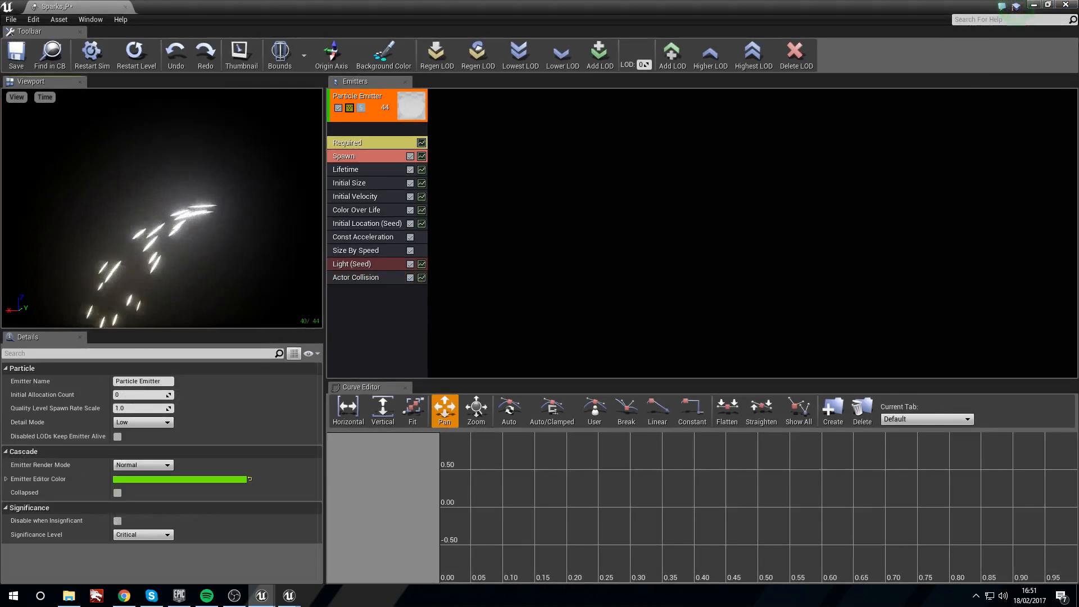
pyautogui.click(23, 61)
pyautogui.click(1034, 4)
pyautogui.moveTo(675, 180); pyautogui.dragTo(697, 197, button='right')
pyautogui.moveTo(604, 224)
pyautogui.mouseDown(button='right')
pyautogui.moveTo(669, 214)
pyautogui.moveTo(573, 224)
pyautogui.moveTo(483, 196)
pyautogui.moveTo(579, 217)
pyautogui.moveTo(610, 247)
pyautogui.moveTo(605, 210)
pyautogui.moveTo(584, 202)
pyautogui.moveTo(604, 210)
pyautogui.mouseUp(button='right')
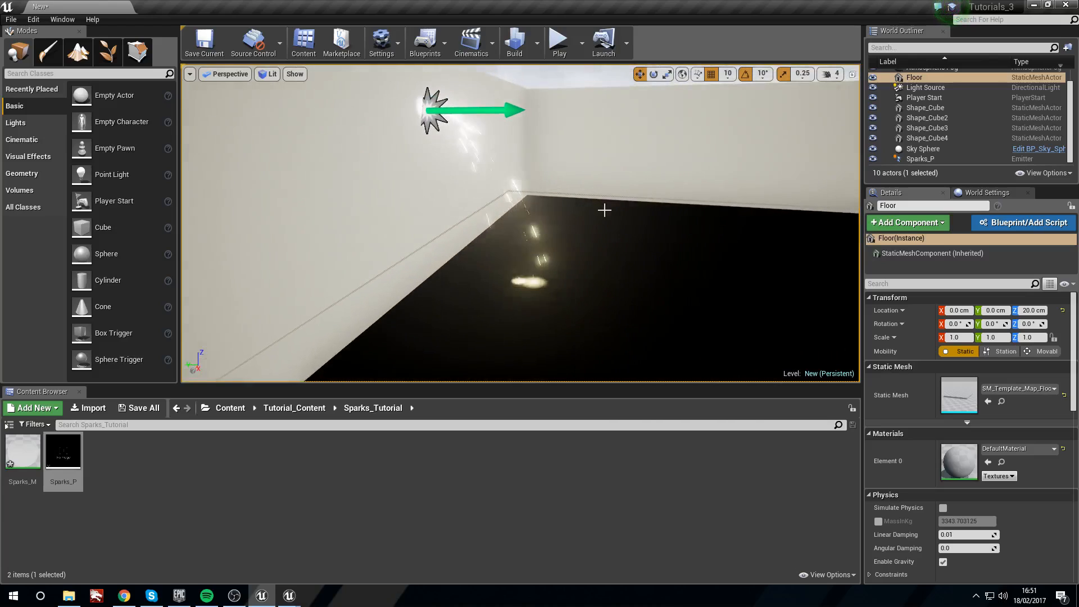
# Duplicate the Sparks_P particle system and name the copy Sparks2_P
pyautogui.rightClick(65, 456)
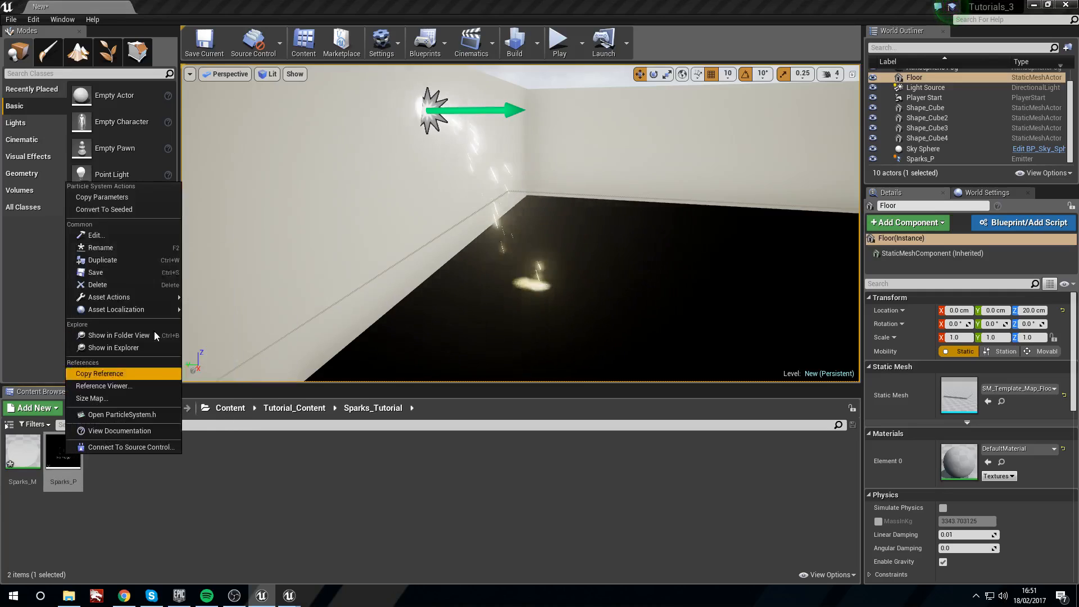
pyautogui.click(133, 264)
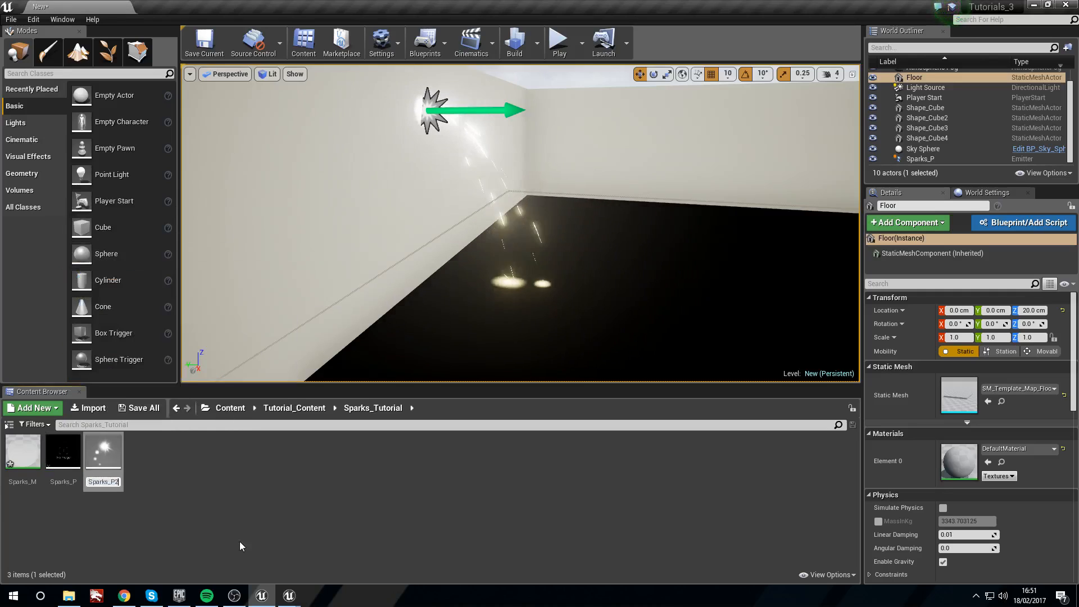
pyautogui.press('End')
pyautogui.press('BackSpace')
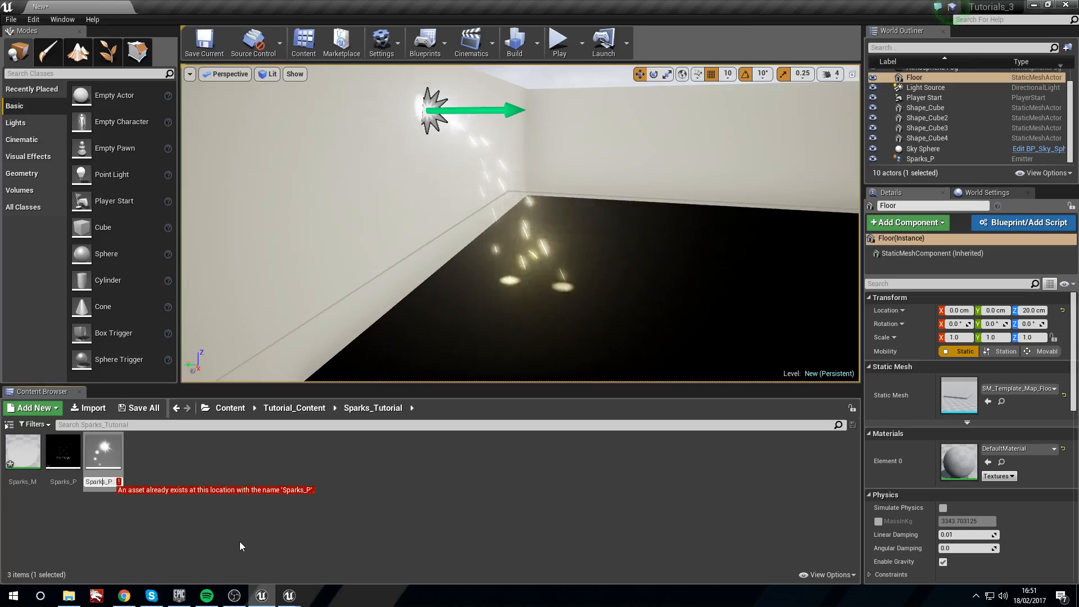
pyautogui.write('2')
pyautogui.press('Return')
# Place Sparks2_P on the wall beside the first spark emitter, rotated -90° about Z, and adjust its position
pyautogui.moveTo(23, 453)
pyautogui.mouseDown()
pyautogui.moveTo(505, 214)
pyautogui.moveTo(362, 110)
pyautogui.moveTo(369, 154)
pyautogui.mouseUp()
pyautogui.press('e')
pyautogui.press('w')
pyautogui.moveTo(368, 154); pyautogui.dragTo(242, 152, button='right')
pyautogui.press('d')
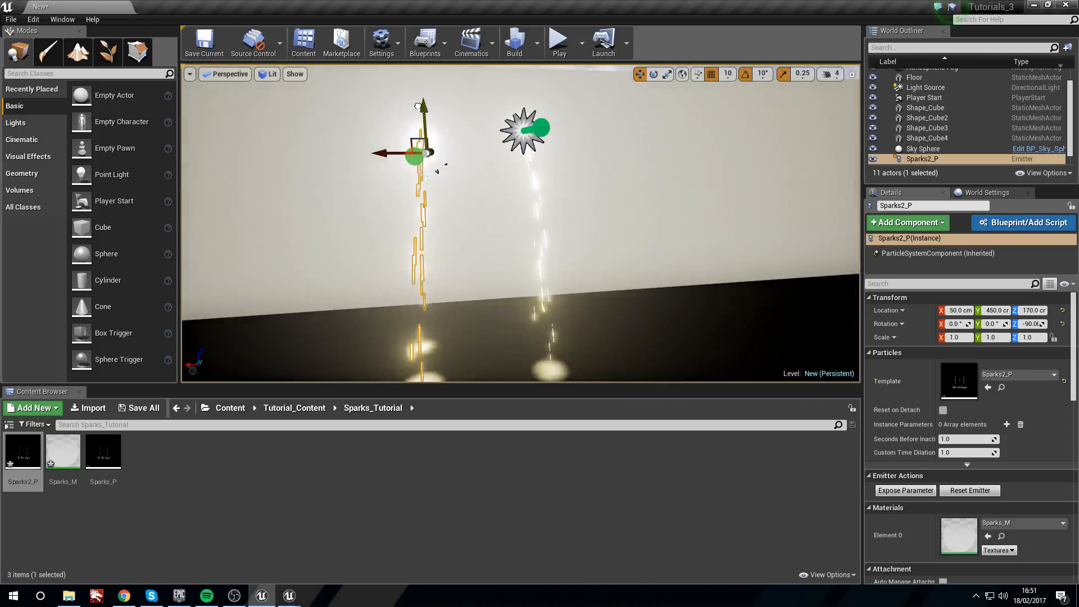
pyautogui.moveTo(391, 140); pyautogui.dragTo(568, 143, button='right')
pyautogui.press('a')
pyautogui.moveTo(472, 143); pyautogui.dragTo(484, 144)
pyautogui.moveTo(485, 144); pyautogui.dragTo(458, 154, button='right')
pyautogui.press('d')
pyautogui.press('a')
# Open Sparks2_P for editing and set its constant spawn rate to 10
pyautogui.doubleClick(34, 455)
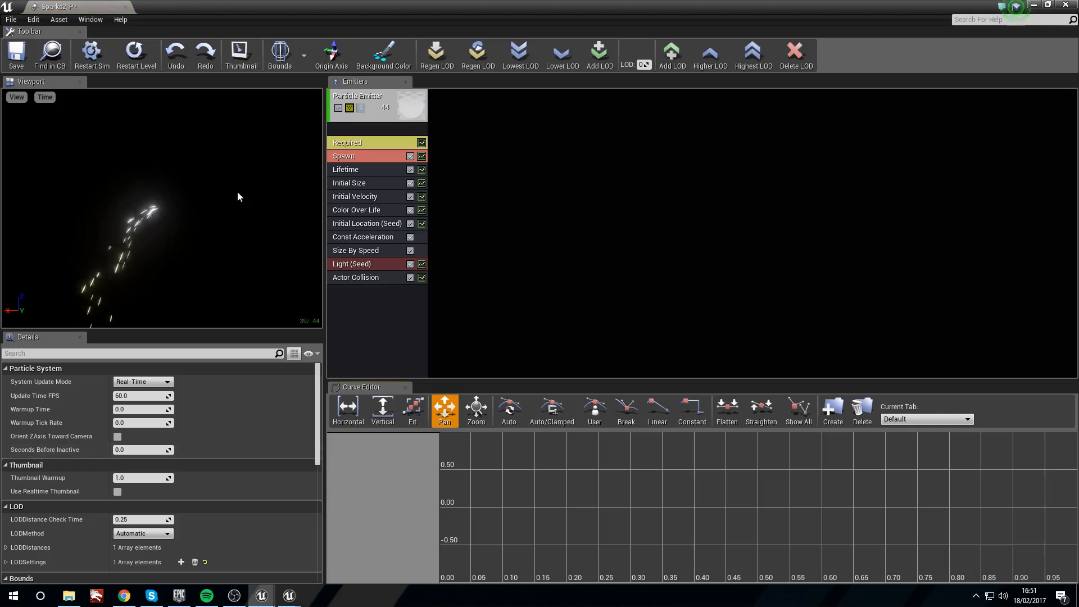
pyautogui.click(382, 143)
pyautogui.click(366, 157)
pyautogui.click(140, 409)
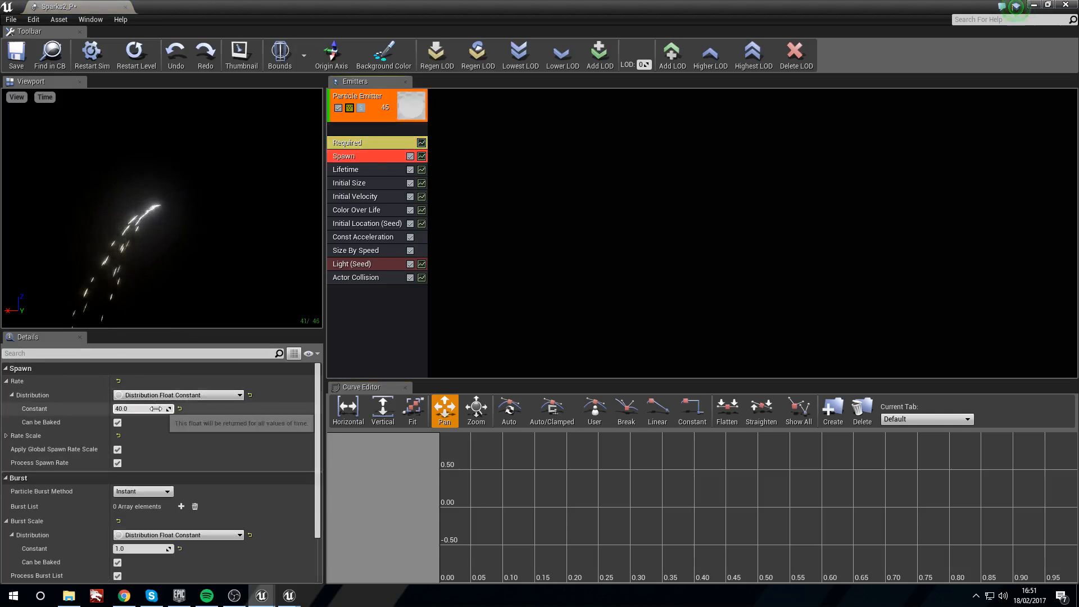
pyautogui.write('10')
pyautogui.press('Return')
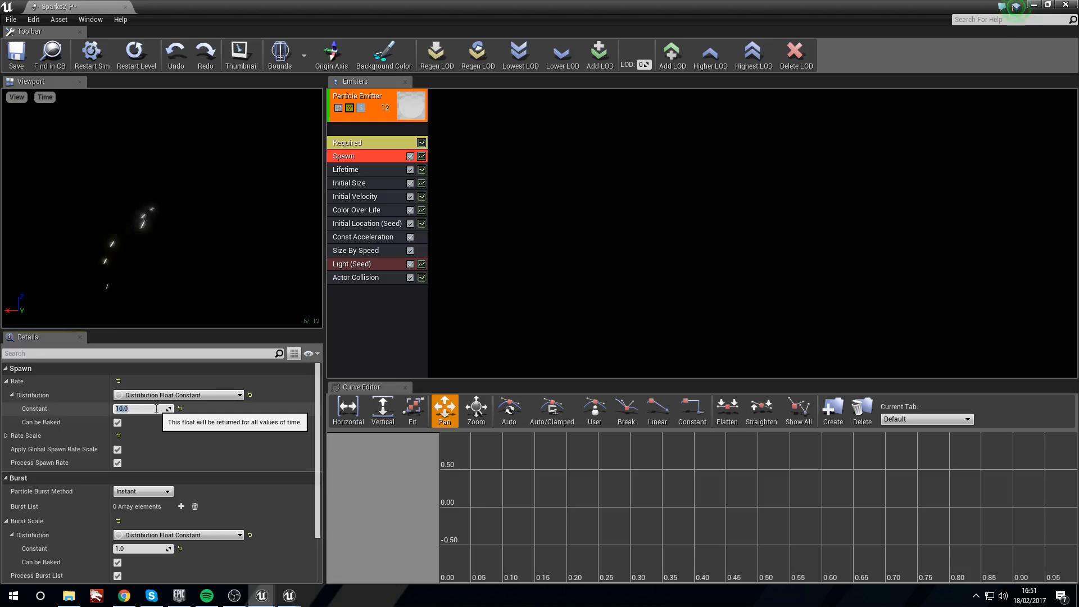
# Add a burst entry with a count of 5 to the spawn settings, save Sparks2_P and return to the level
pyautogui.scroll(-1, 93, 450)
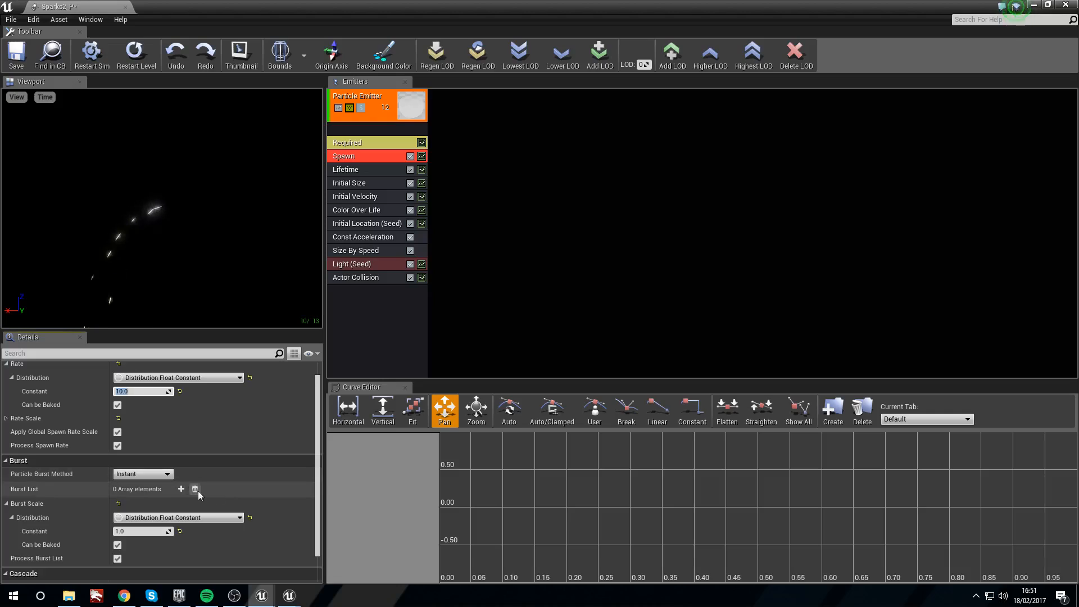
pyautogui.click(181, 489)
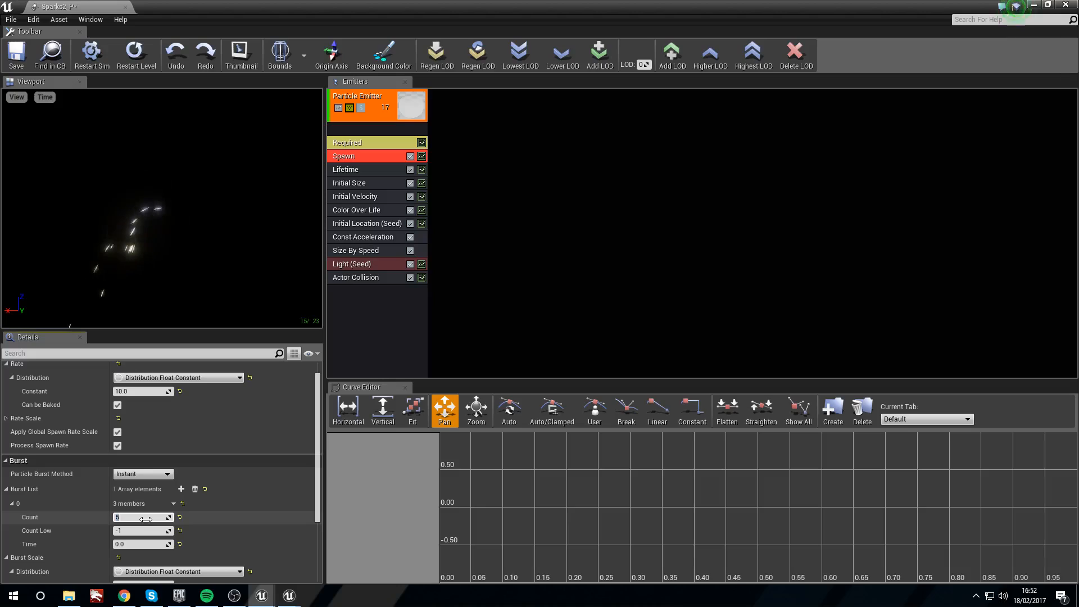
pyautogui.press('Return')
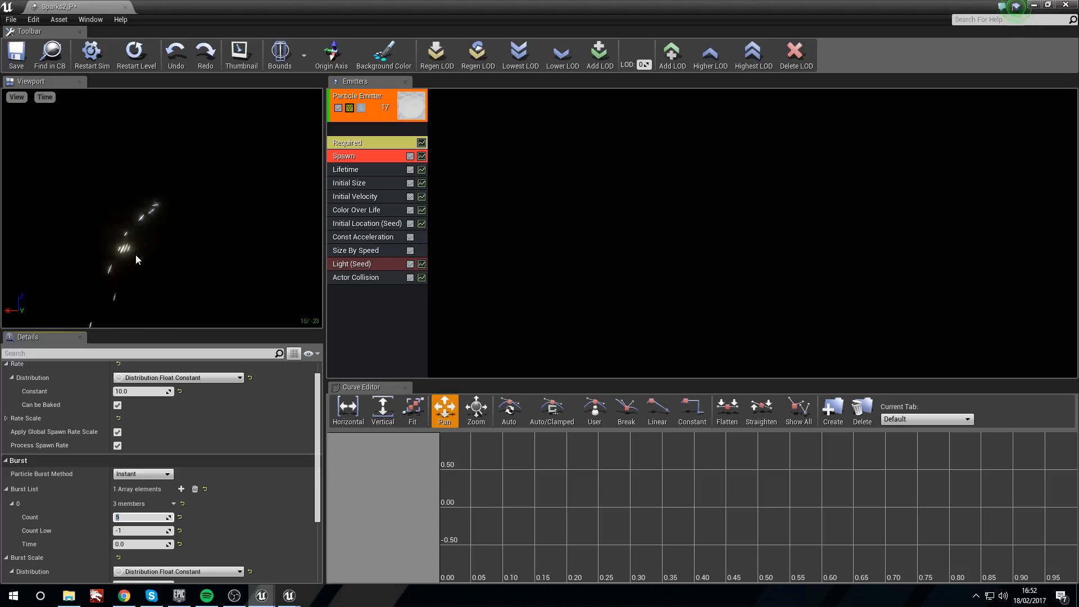
pyautogui.click(17, 55)
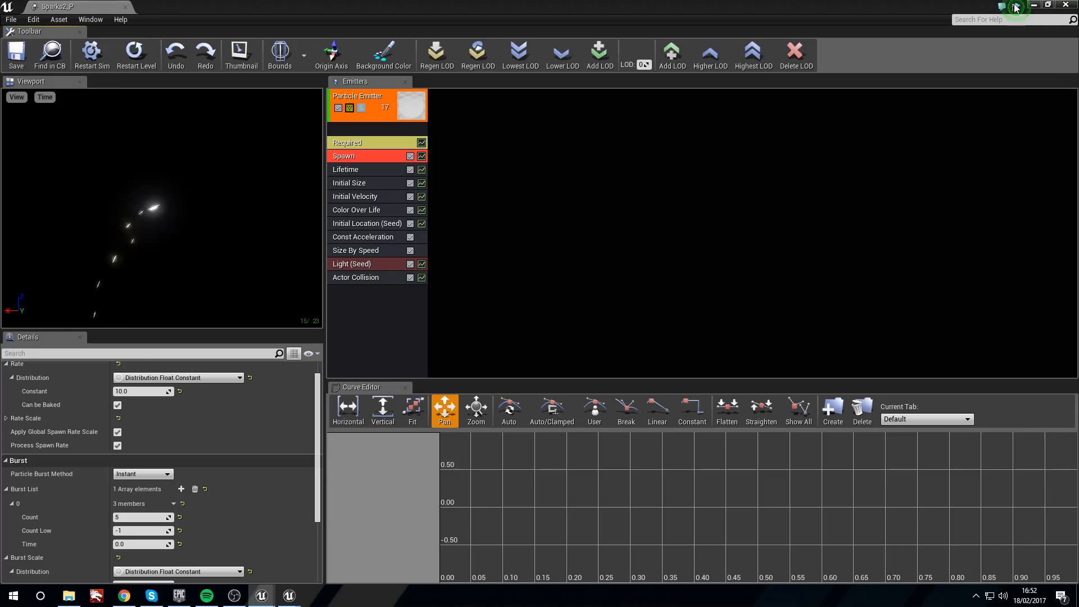
pyautogui.click(1034, 5)
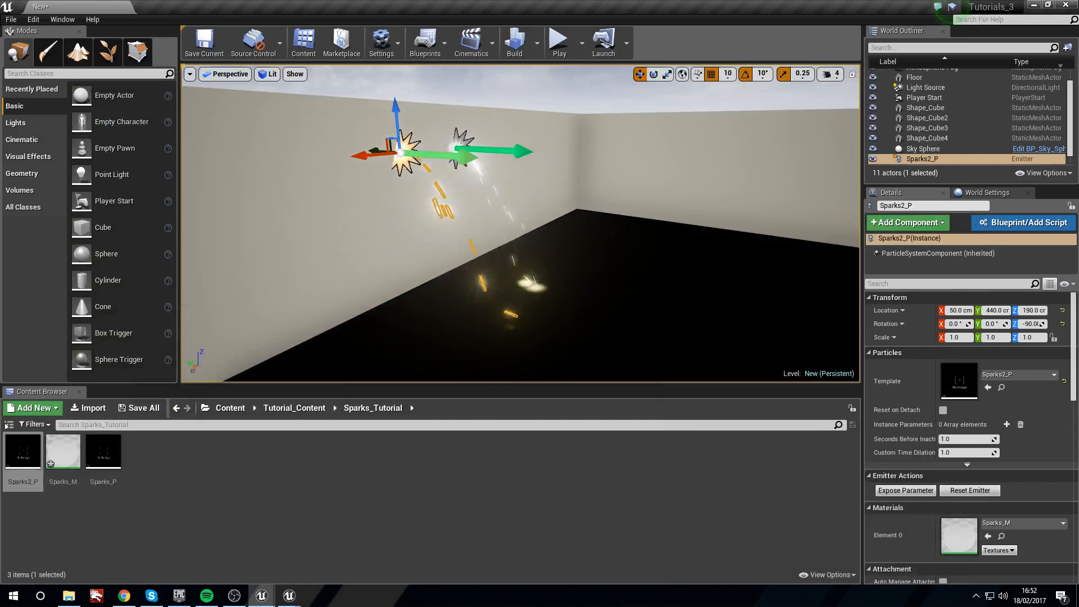
# Move the Sparks_P emitter along the wall away from Sparks2_P, to X -630 cm
pyautogui.click(600, 228)
pyautogui.moveTo(600, 228); pyautogui.dragTo(641, 225, button='right')
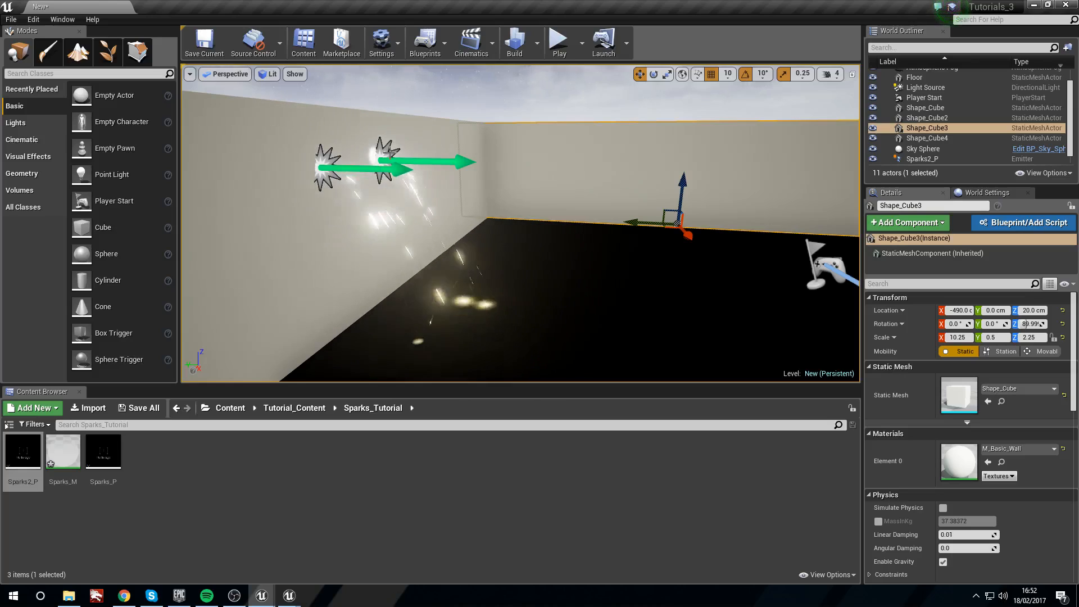
pyautogui.moveTo(462, 213); pyautogui.dragTo(417, 123, button='right')
pyautogui.click(397, 126)
pyautogui.moveTo(366, 129); pyautogui.dragTo(567, 122)
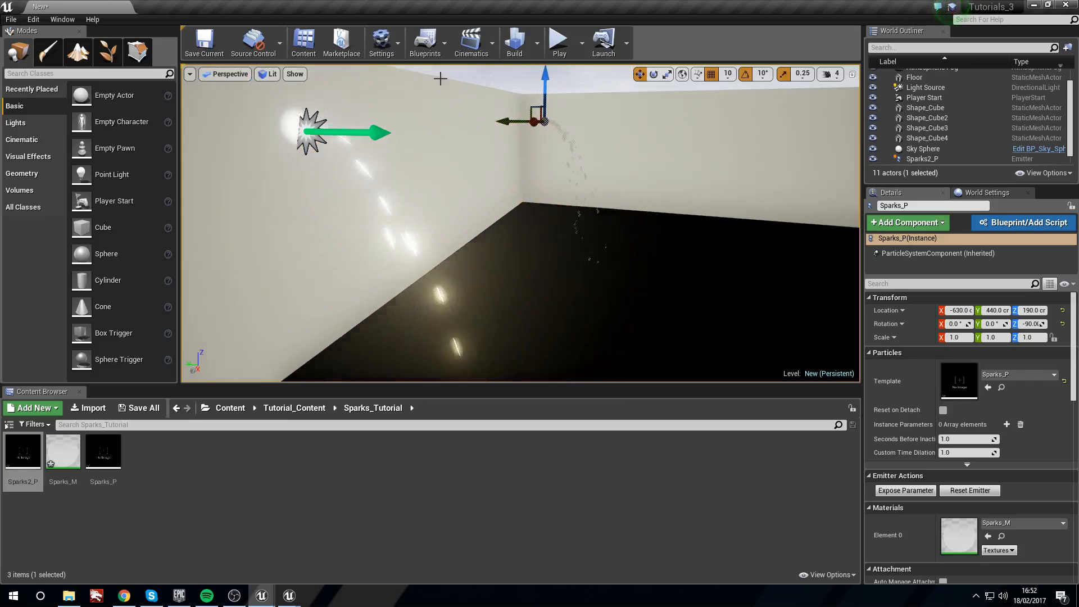
# Hide the editor icons with game view and examine the Sparks2_P bursts against the wall and floor
pyautogui.click(478, 77)
pyautogui.moveTo(478, 76); pyautogui.dragTo(503, 74, button='right')
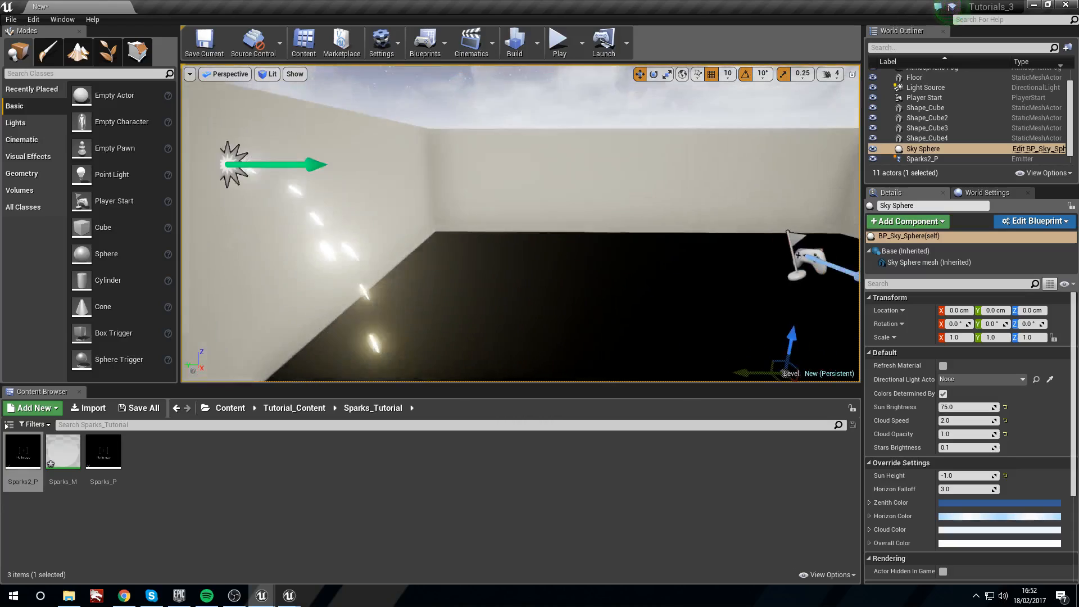
pyautogui.press('g')
pyautogui.press('a')
pyautogui.moveTo(597, 193)
pyautogui.mouseDown(button='right')
pyautogui.moveTo(588, 233)
pyautogui.moveTo(593, 195)
pyautogui.mouseUp(button='right')
pyautogui.press('d')
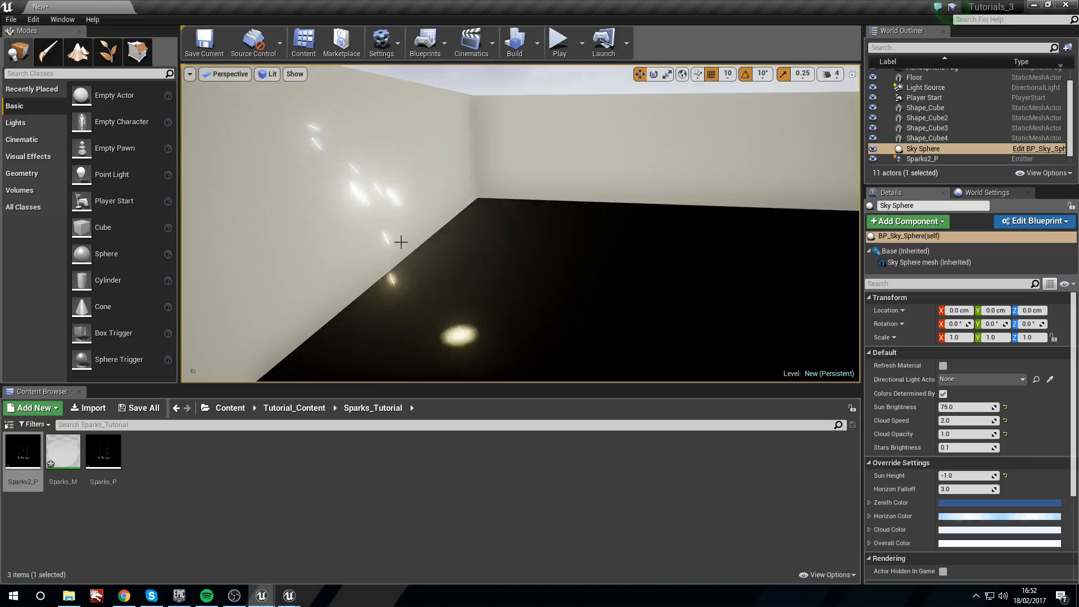
# Reopen Sparks2_P and set the count of its first burst to 3
pyautogui.doubleClick(23, 451)
pyautogui.scroll(-1, 213, 492)
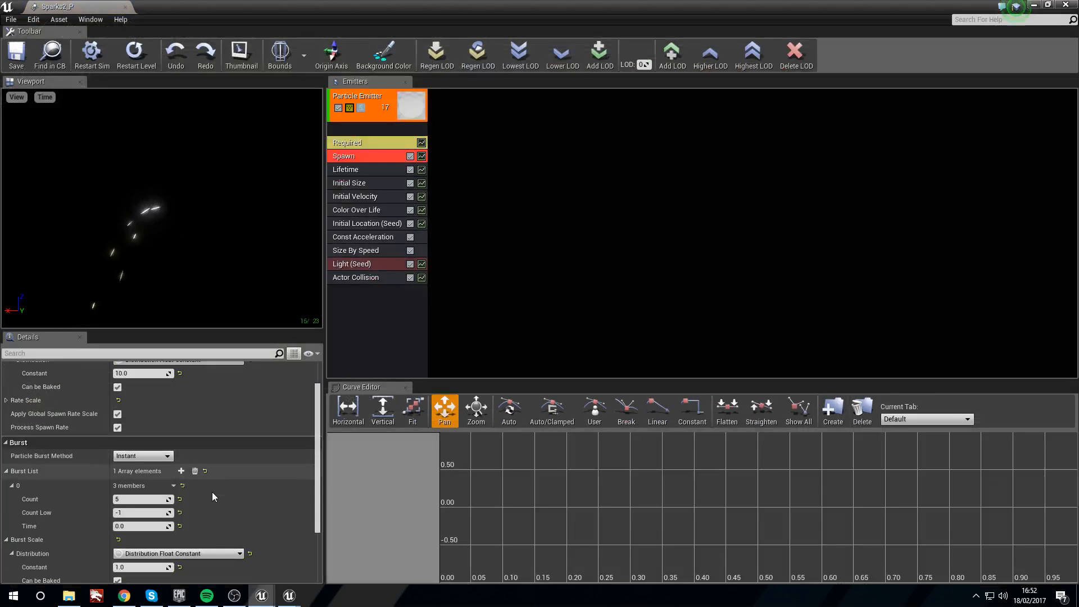
pyautogui.click(134, 526)
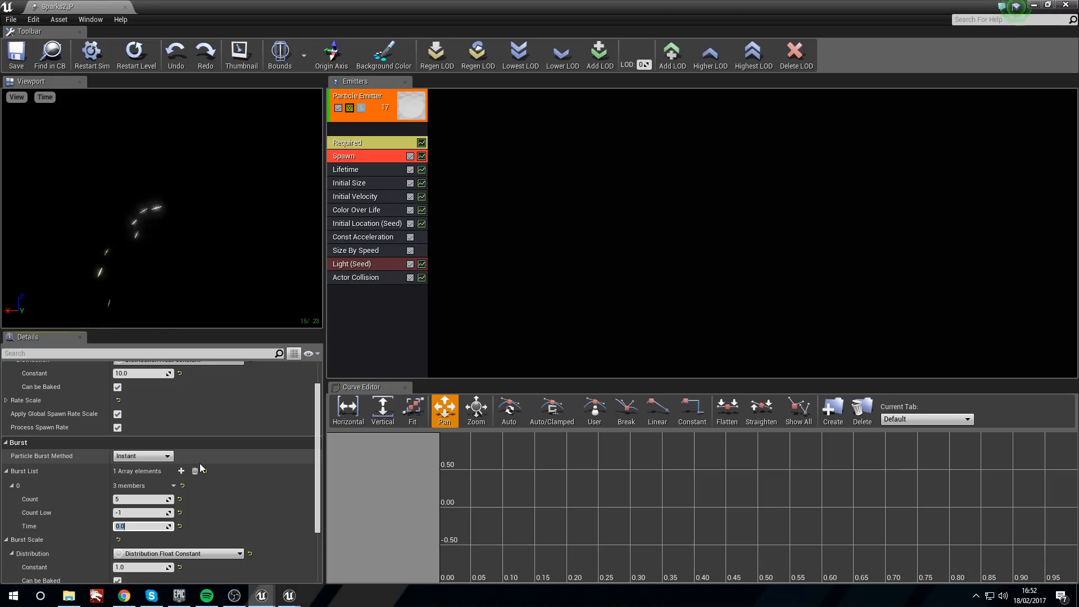
pyautogui.click(147, 499)
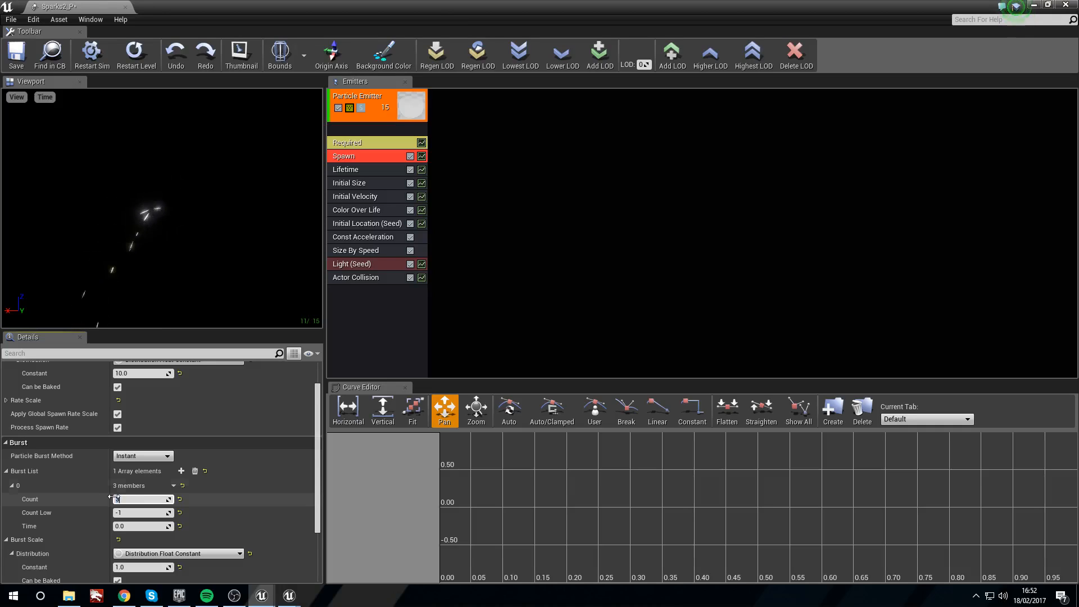
# Add a second burst with a count of 2 at time 0.5, save Sparks2_P and return to the level
pyautogui.click(181, 471)
pyautogui.scroll(-2, 169, 506)
pyautogui.click(145, 545)
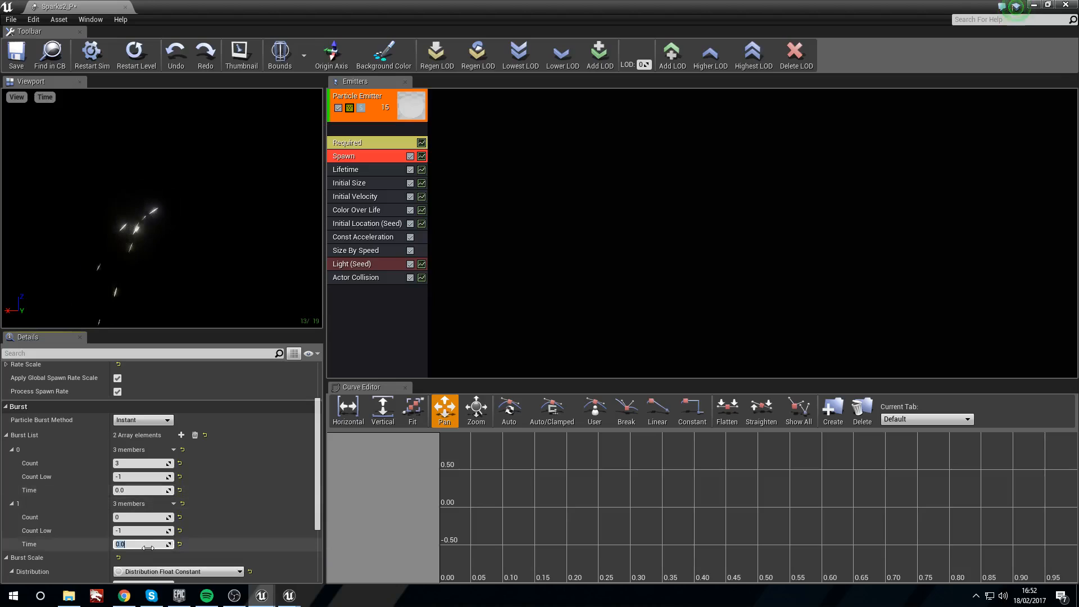
pyautogui.click(143, 516)
pyautogui.write('2')
pyautogui.press('Return')
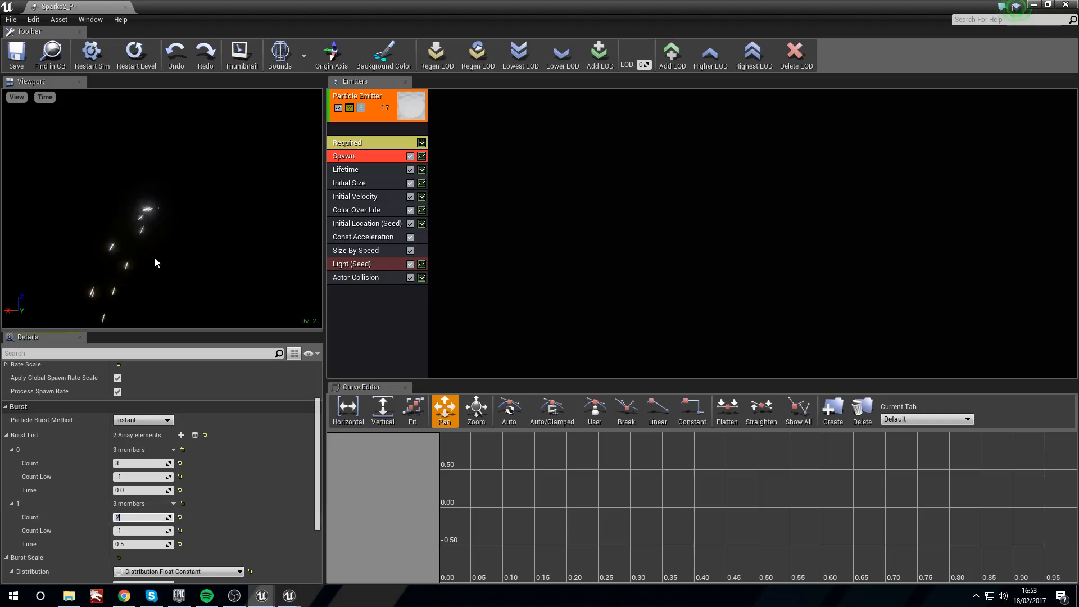
pyautogui.click(16, 55)
pyautogui.click(1034, 6)
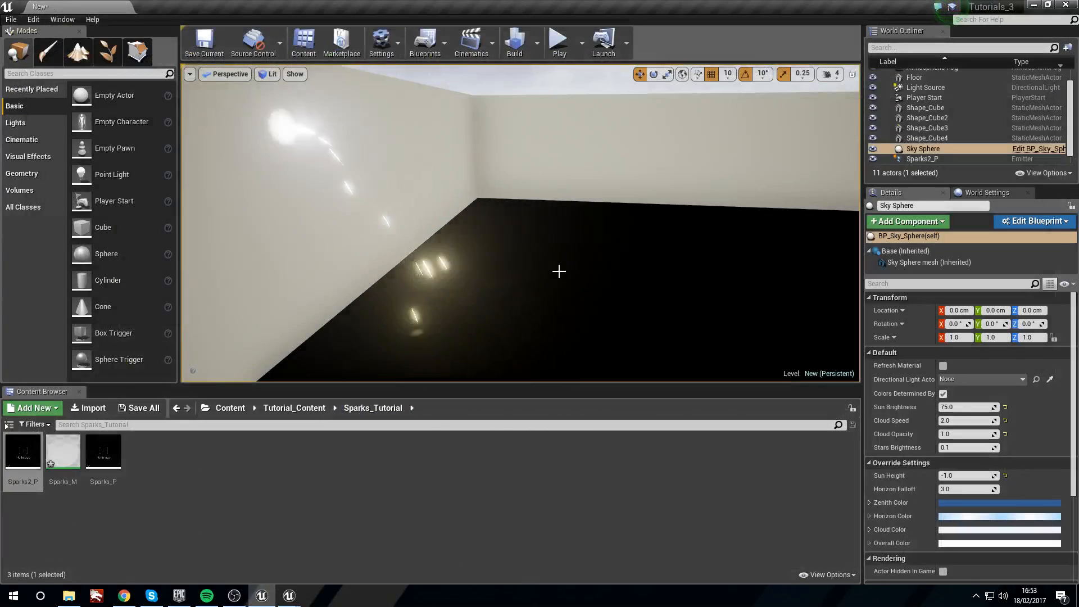
# Return the Sparks_P emitter to its place beside Sparks2_P at X -80 cm and compare the two effects
pyautogui.moveTo(499, 349); pyautogui.dragTo(540, 326, button='right')
pyautogui.scroll(-1, 935, 150)
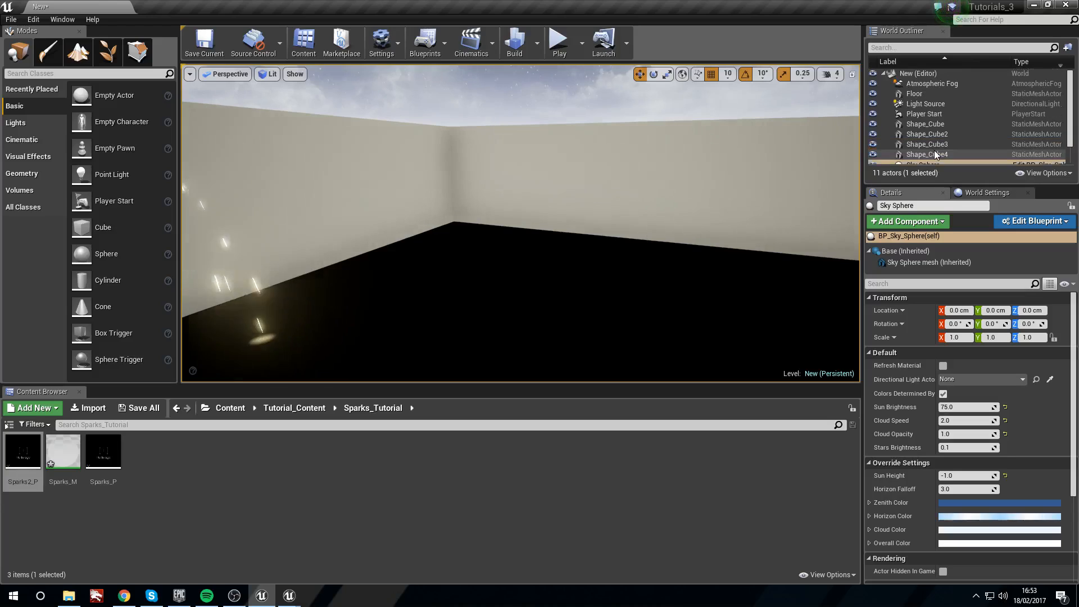
pyautogui.doubleClick(946, 159)
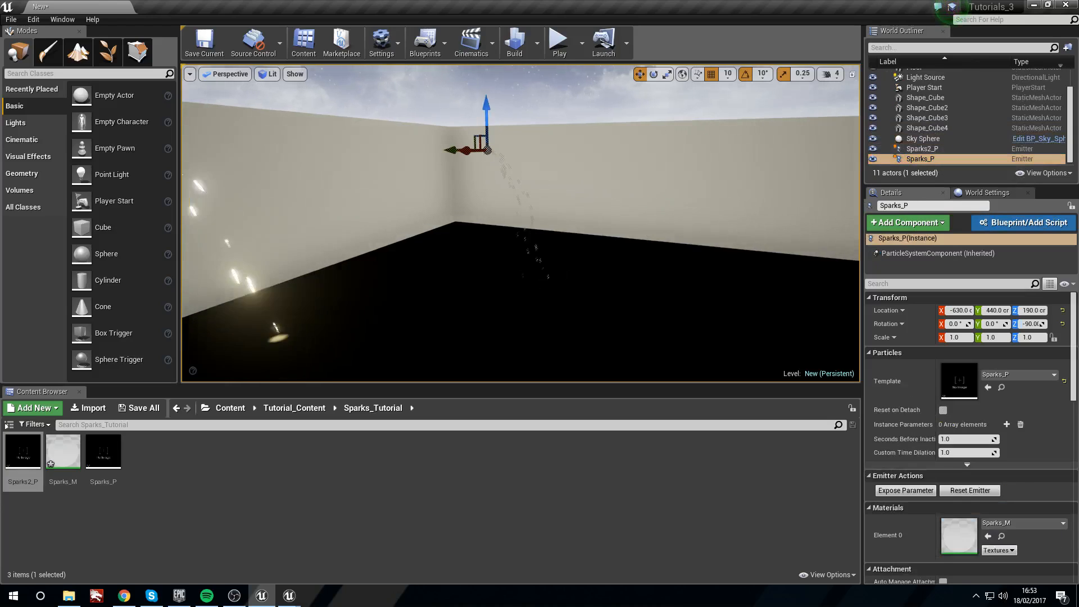
pyautogui.moveTo(516, 148); pyautogui.dragTo(272, 234)
pyautogui.hotkey('ctrl', 'z')
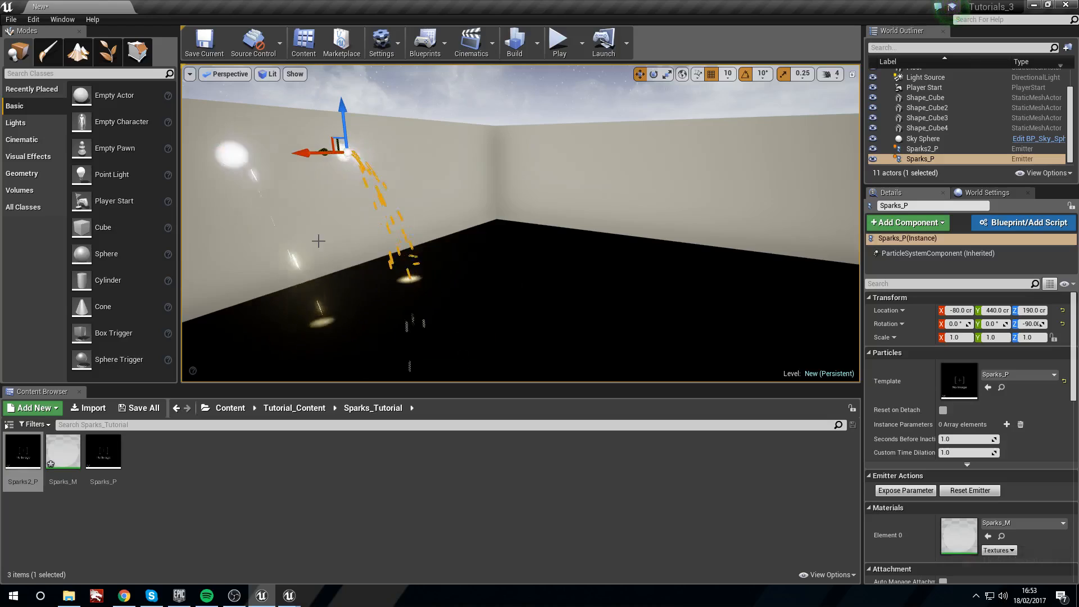
pyautogui.click(482, 89)
pyautogui.press('a')
pyautogui.moveTo(482, 89); pyautogui.dragTo(502, 80, button='right')
pyautogui.press('s')
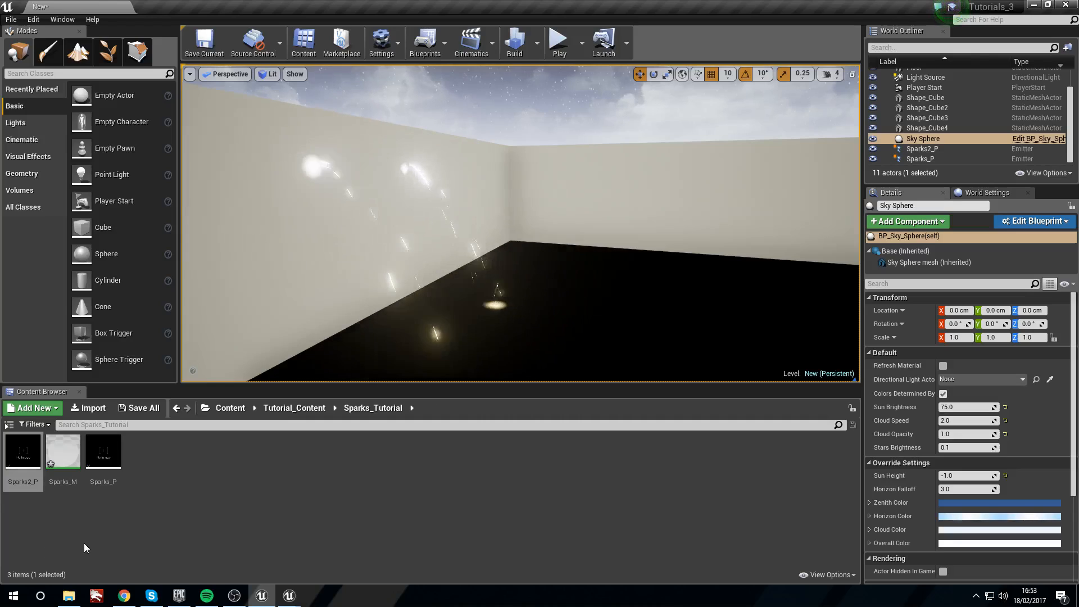
# Duplicate the Sparks2_P particle system and name the copy Sparks3_P
pyautogui.rightClick(25, 470)
pyautogui.click(64, 545)
pyautogui.rightClick(19, 449)
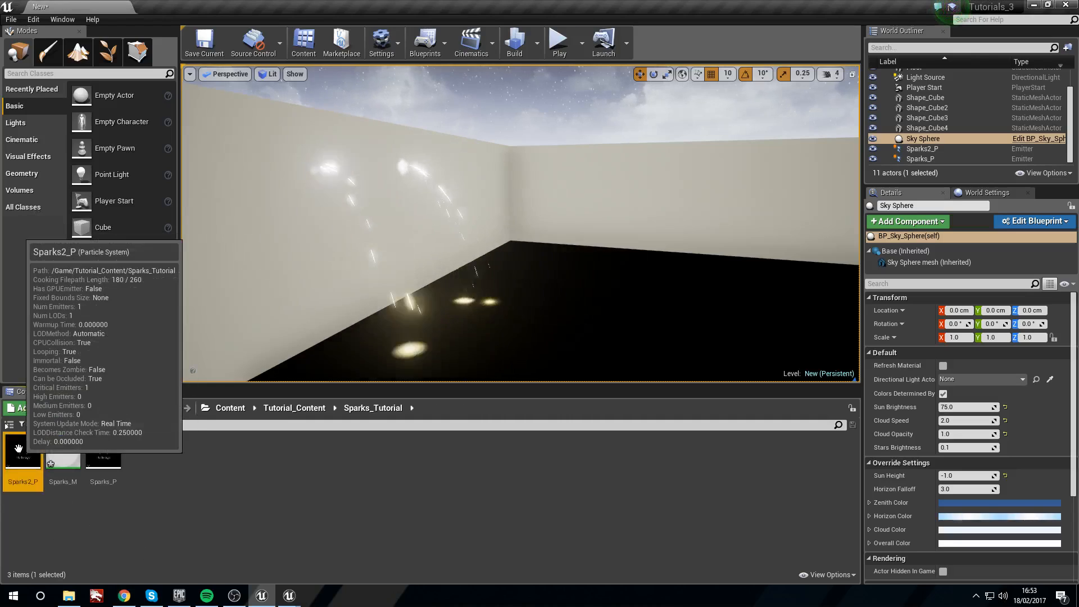
pyautogui.click(82, 257)
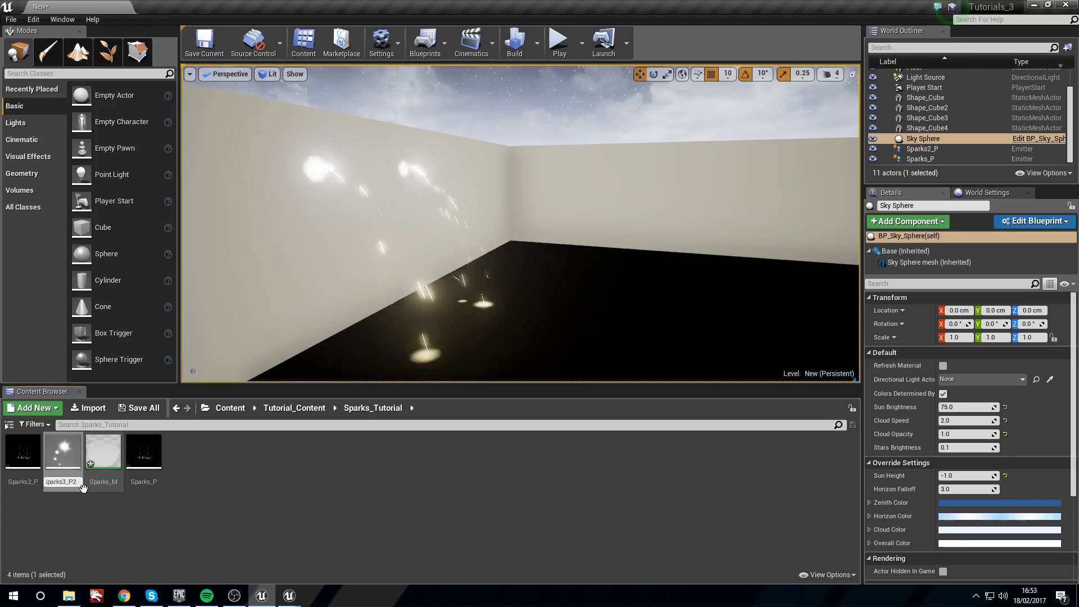
pyautogui.press('BackSpace')
pyautogui.press('Return')
# Place Sparks3_P on the wall beside Sparks2_P, rotated -90° about Z, at X 160, Y 450 and Z 180 cm
pyautogui.moveTo(74, 489); pyautogui.dragTo(262, 193)
pyautogui.press('e')
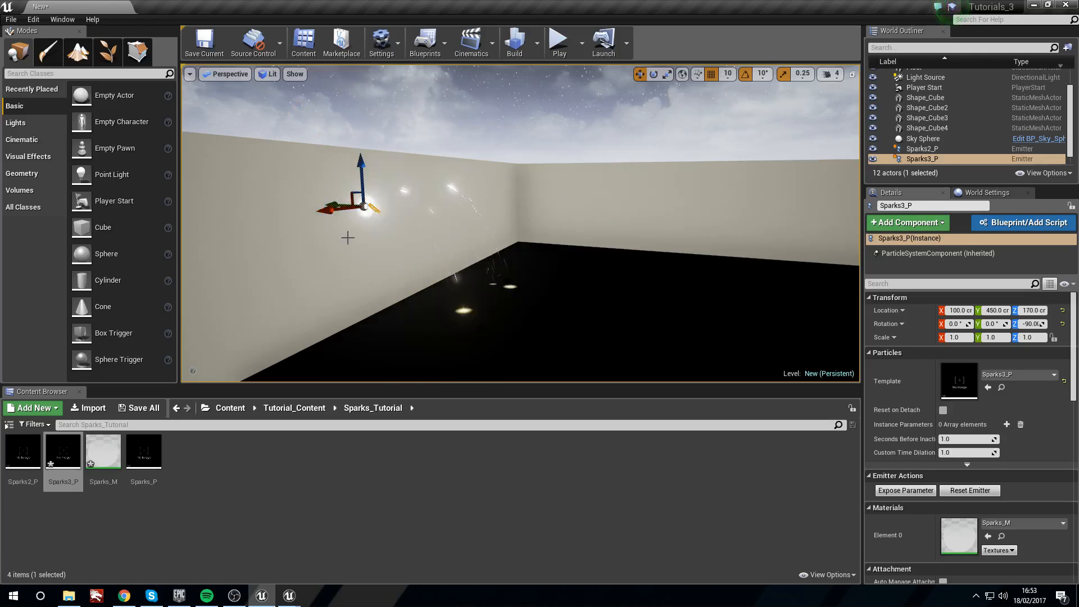
pyautogui.hotkey('ctrl', 'z')
pyautogui.moveTo(323, 217); pyautogui.dragTo(319, 218)
pyautogui.moveTo(375, 205); pyautogui.dragTo(337, 242, button='right')
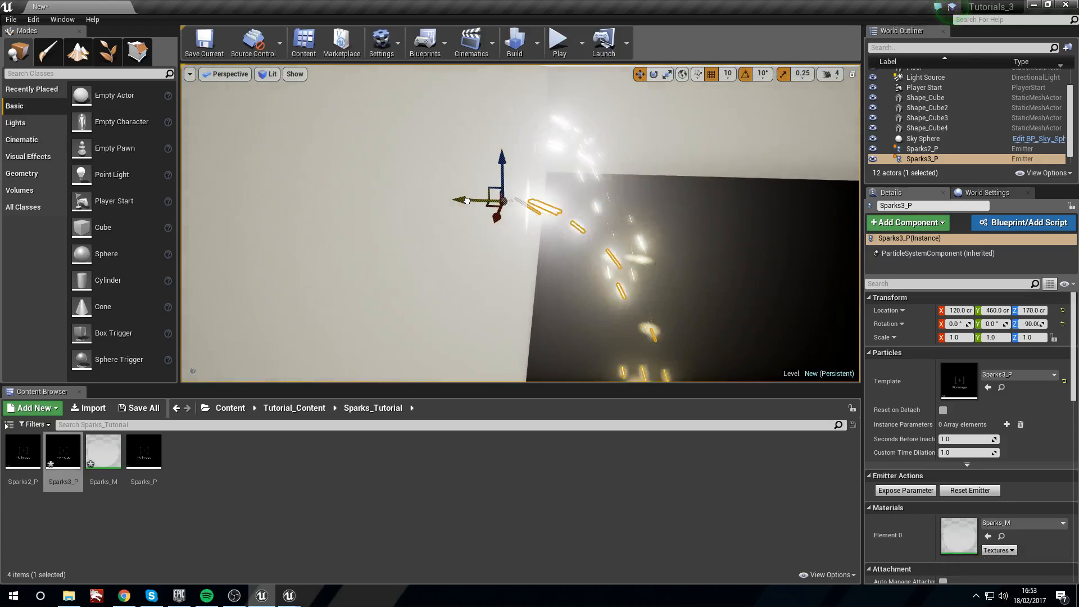
pyautogui.moveTo(565, 152); pyautogui.dragTo(393, 169, button='right')
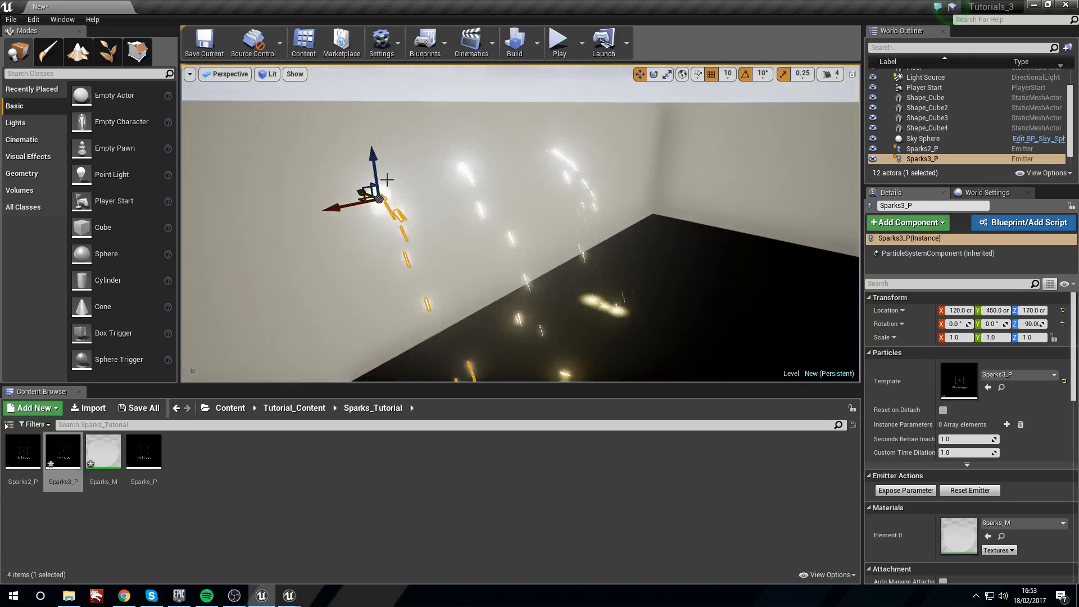
pyautogui.moveTo(373, 169); pyautogui.dragTo(371, 153)
pyautogui.moveTo(393, 155)
pyautogui.mouseDown(button='right')
pyautogui.moveTo(360, 158)
pyautogui.moveTo(383, 163)
pyautogui.mouseUp(button='right')
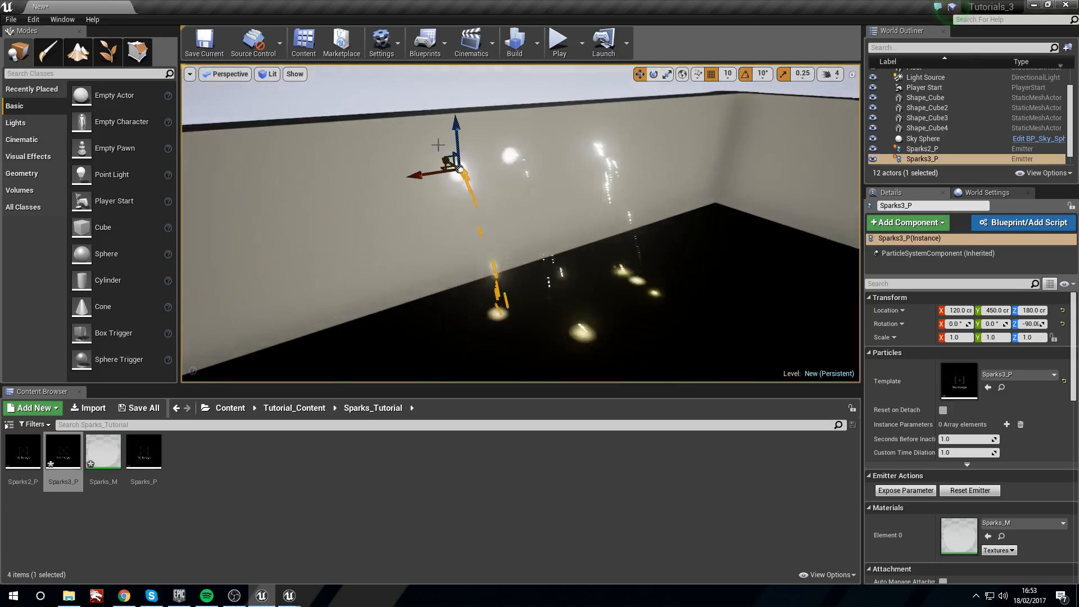
pyautogui.moveTo(417, 178); pyautogui.dragTo(378, 186)
pyautogui.moveTo(388, 191); pyautogui.dragTo(444, 250, button='right')
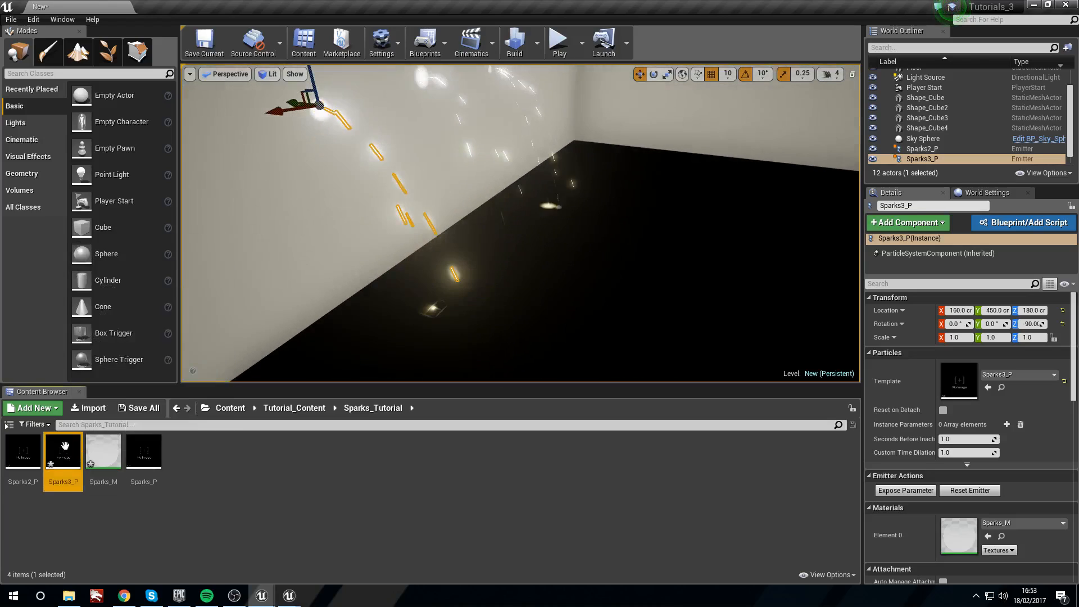
# Open Sparks3_P and set its constant spawn rate to 0 and its first burst's count to 5
pyautogui.doubleClick(63, 451)
pyautogui.click(401, 158)
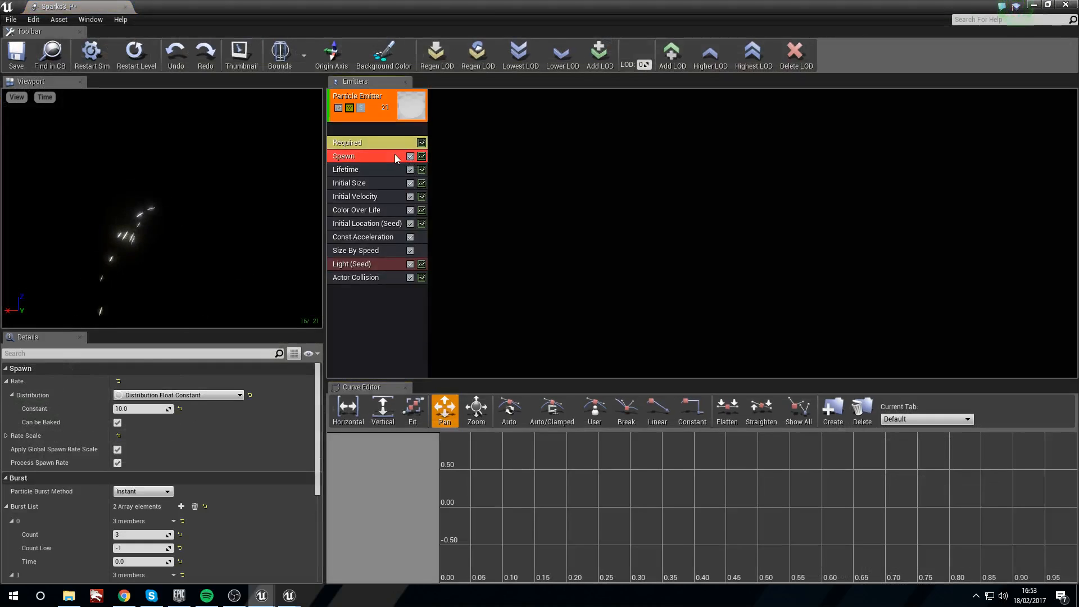
pyautogui.click(158, 409)
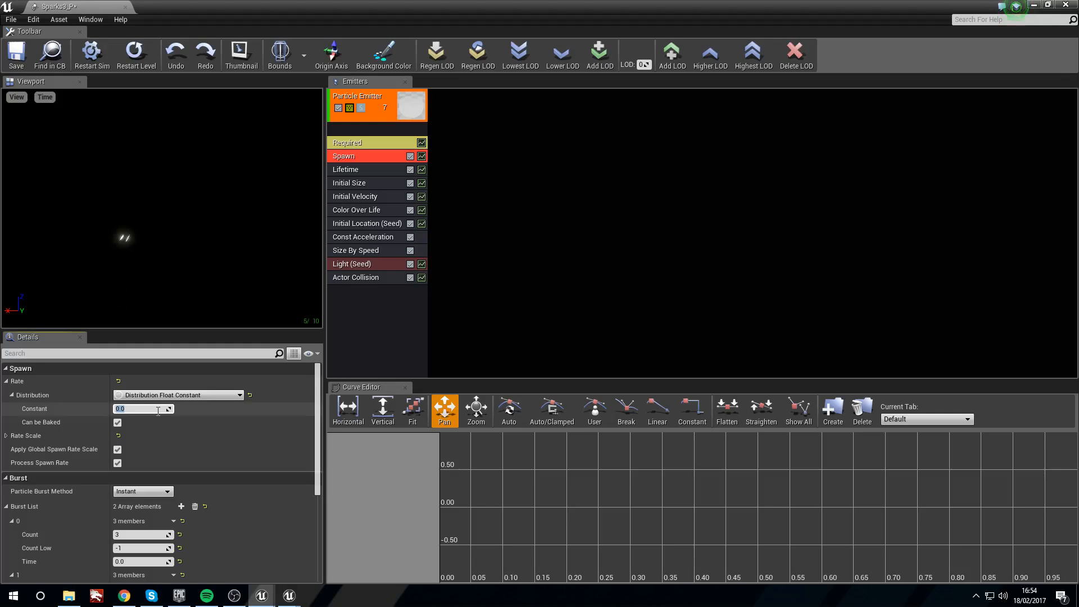
pyautogui.scroll(-2, 160, 484)
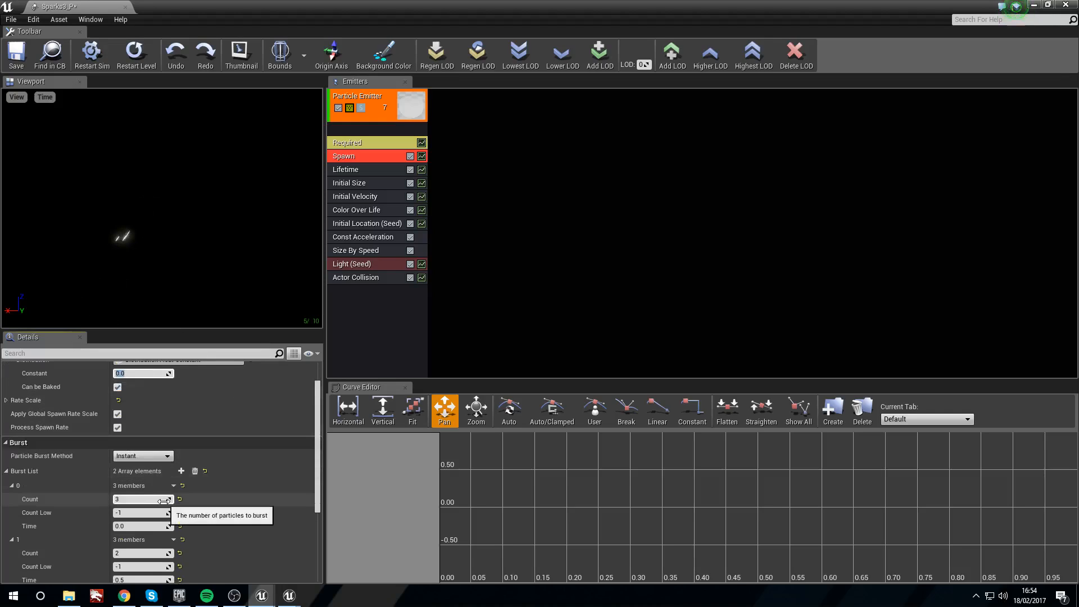
pyautogui.click(153, 500)
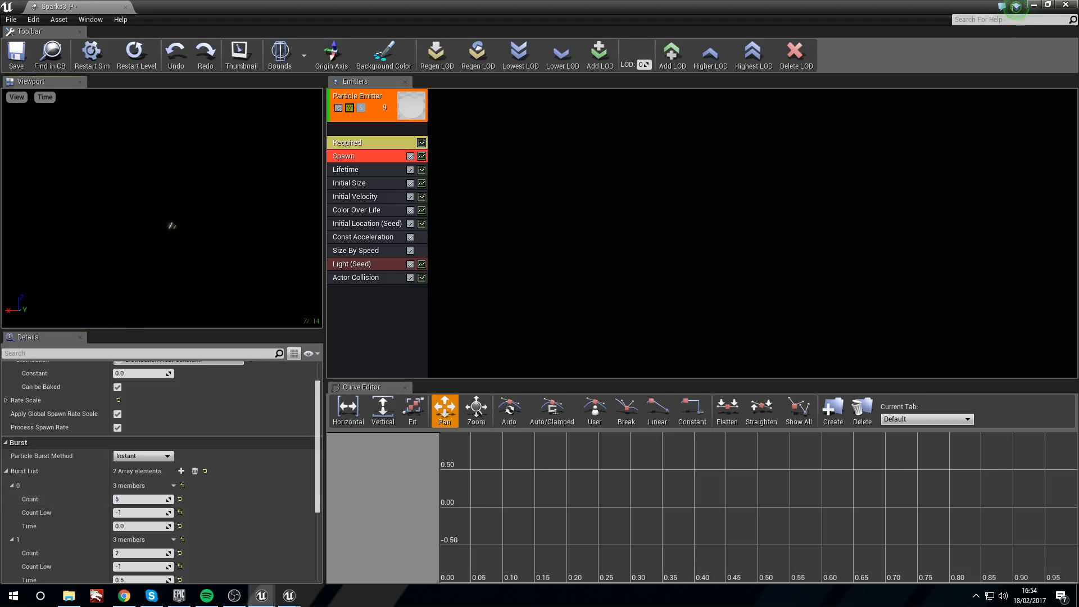
# Save Sparks3_P, return to the level and examine its burst-only sparks next to the other emitters
pyautogui.click(17, 53)
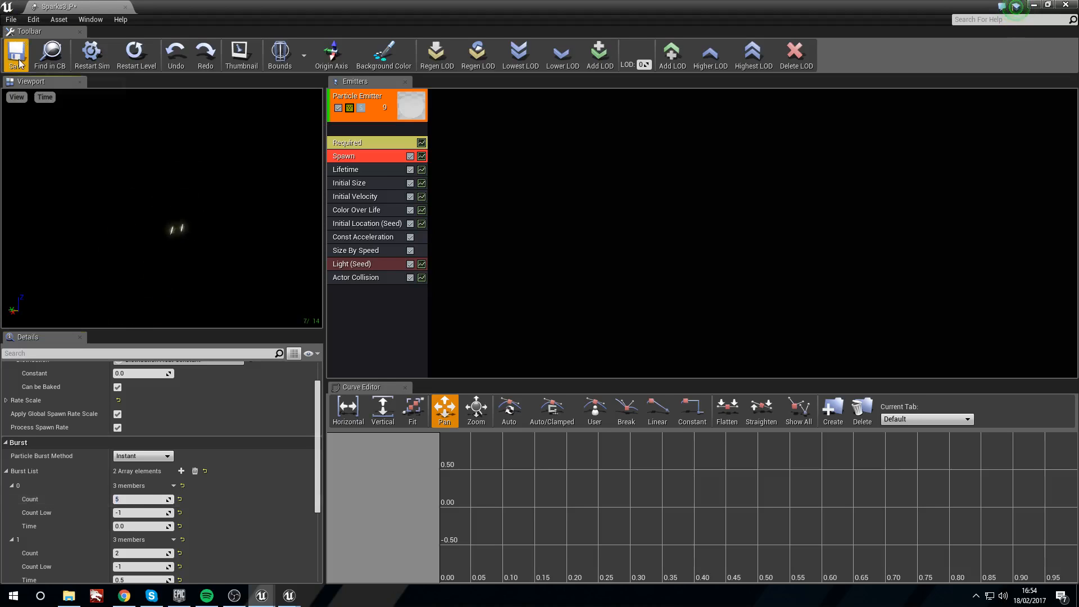
pyautogui.click(1070, 5)
pyautogui.moveTo(616, 172); pyautogui.dragTo(630, 148, button='right')
pyautogui.click(638, 96)
pyautogui.press('s')
pyautogui.moveTo(657, 193)
pyautogui.mouseDown(button='right')
pyautogui.moveTo(658, 217)
pyautogui.moveTo(635, 216)
pyautogui.moveTo(658, 193)
pyautogui.mouseUp(button='right')
pyautogui.press('w')
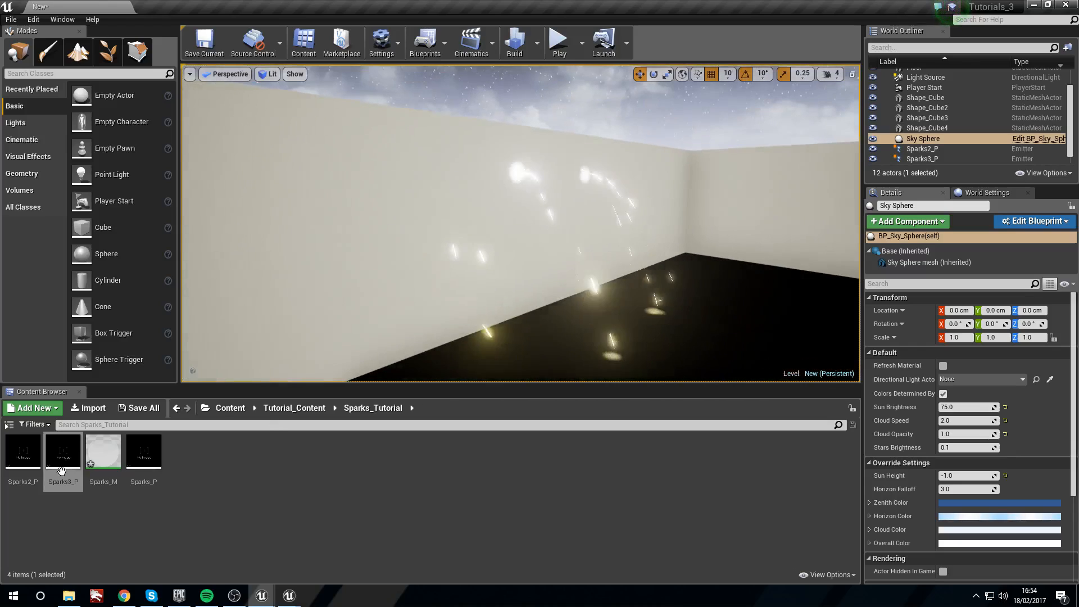
# Open Sparks3_P and set its initial velocity's Y range to a maximum of 50 and a minimum of -50
pyautogui.doubleClick(63, 451)
pyautogui.click(354, 196)
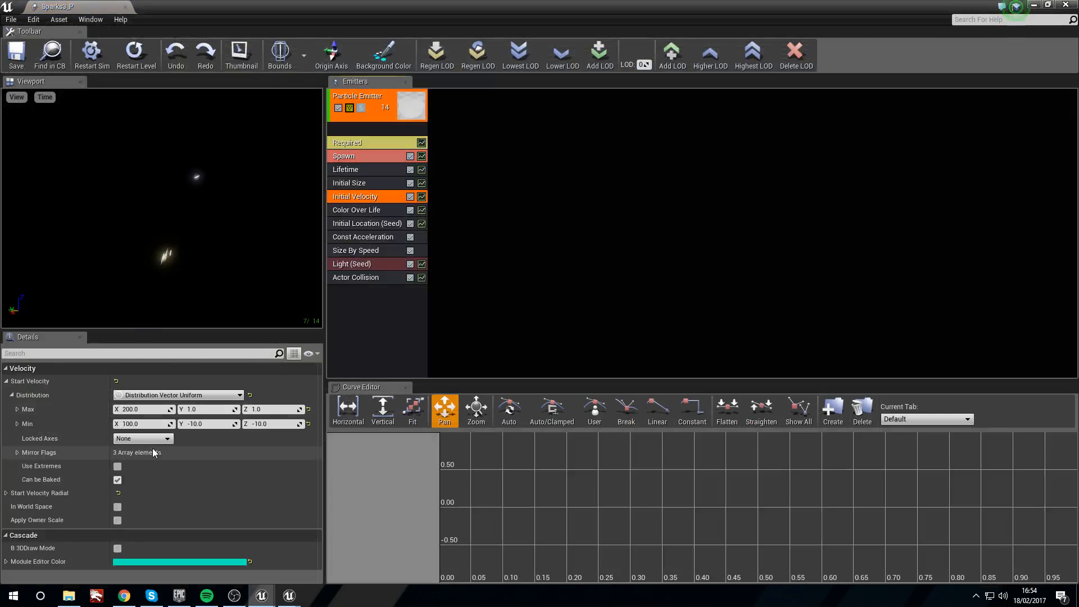
pyautogui.click(196, 409)
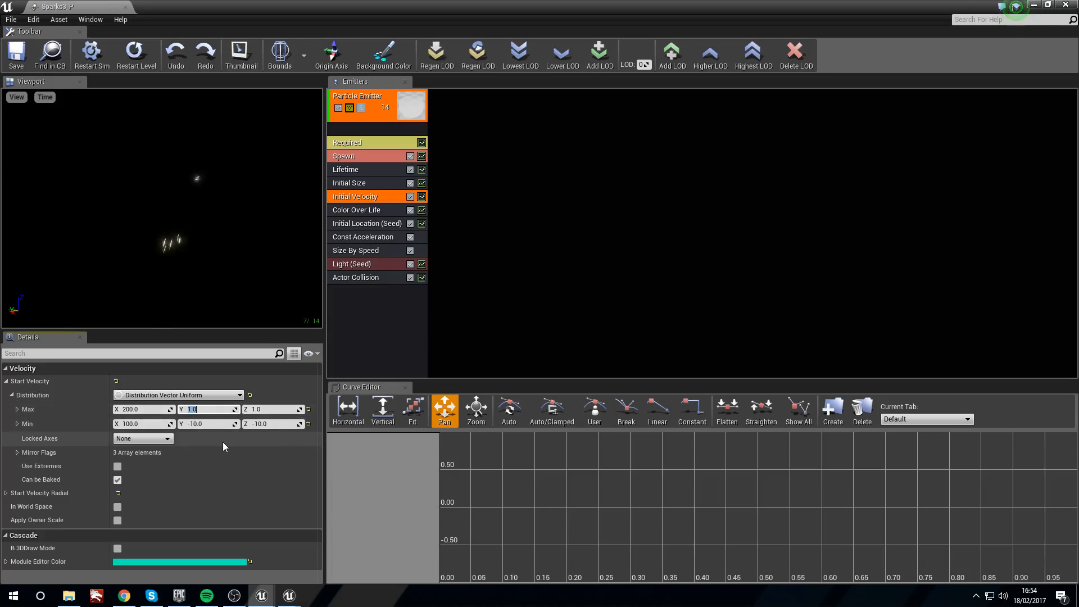
pyautogui.write('50')
pyautogui.press('Tab')
pyautogui.press('Tab')
pyautogui.press('Tab')
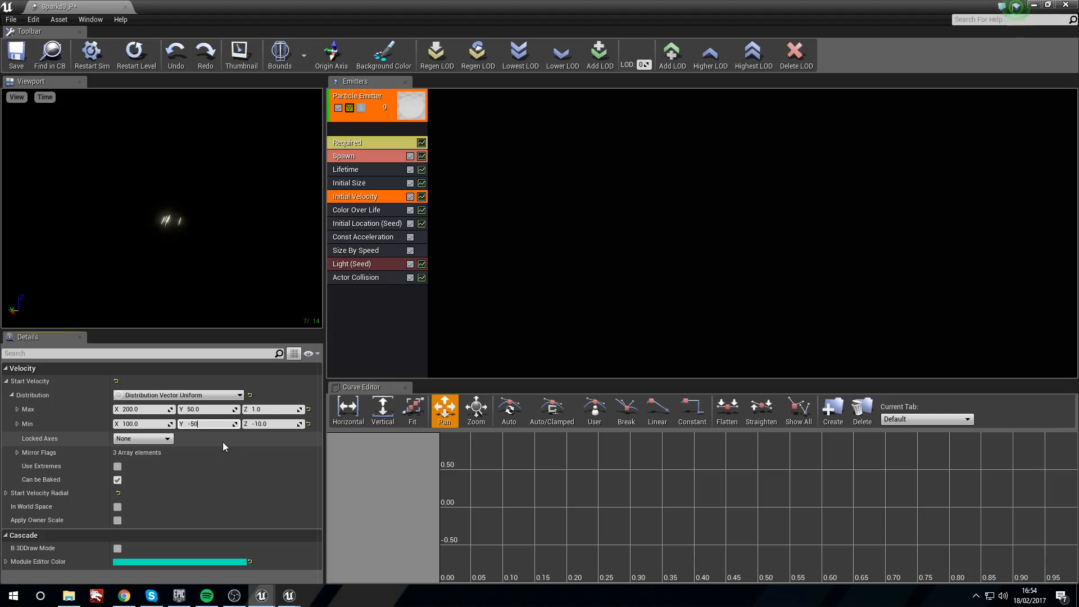
pyautogui.press('Return')
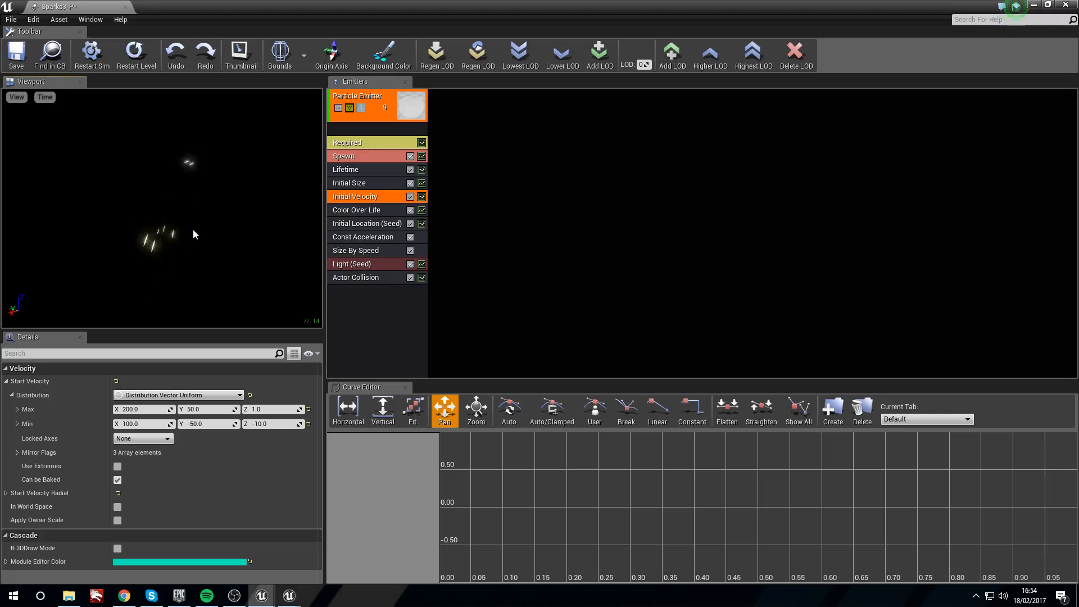
# Save Sparks3_P, return to the level and compare its sideways spread with the other spark emitters on the wall
pyautogui.click(16, 54)
pyautogui.click(1034, 5)
pyautogui.moveTo(578, 211)
pyautogui.mouseDown(button='right')
pyautogui.moveTo(686, 214)
pyautogui.moveTo(596, 200)
pyautogui.mouseUp(button='right')
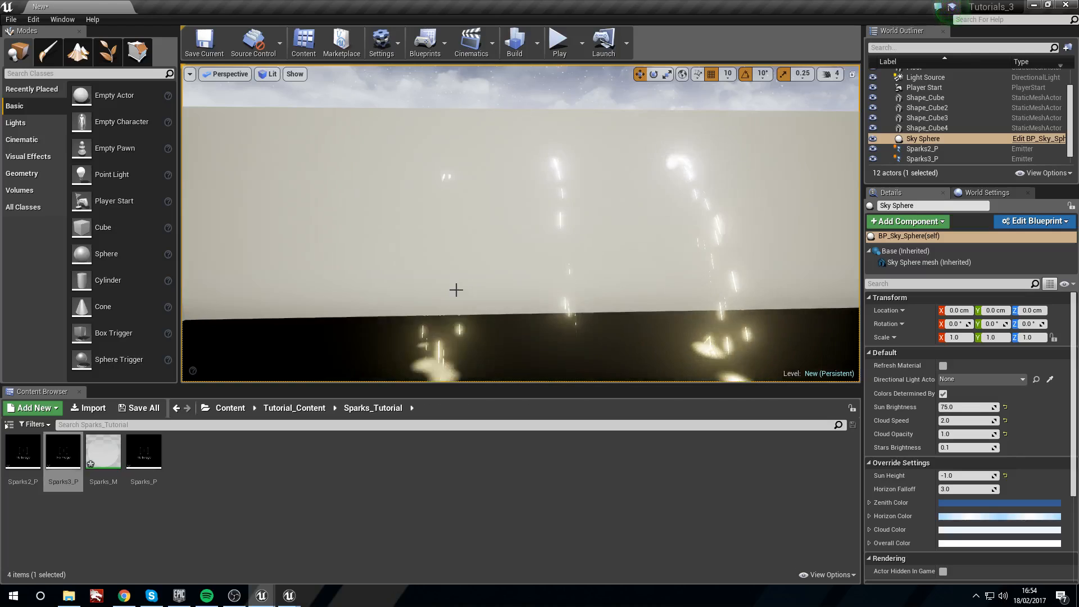
pyautogui.press('s')
pyautogui.moveTo(528, 265); pyautogui.dragTo(522, 273, button='right')
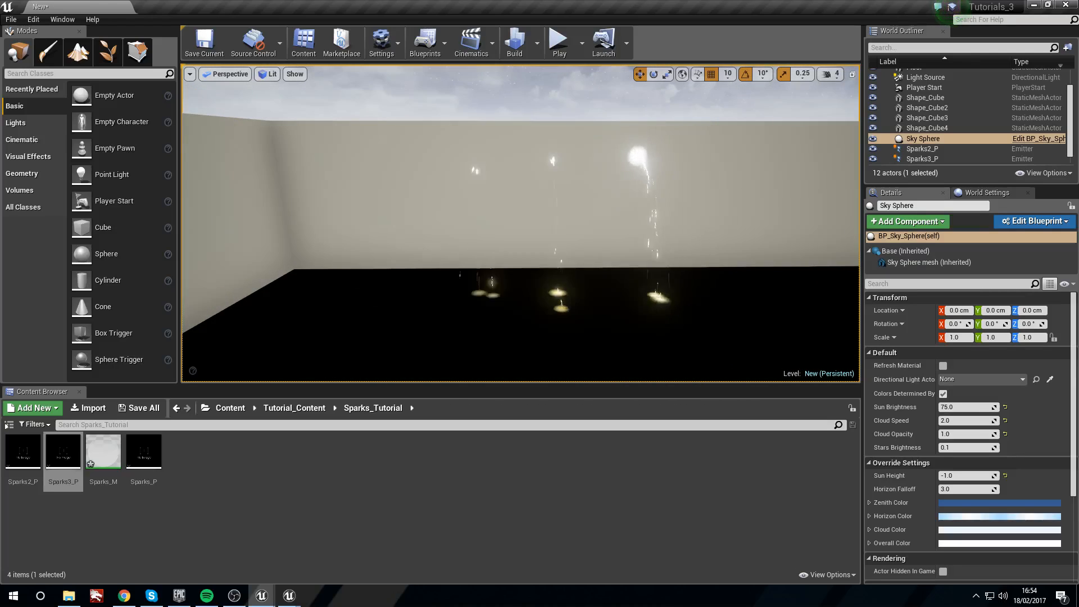
pyautogui.press('w')
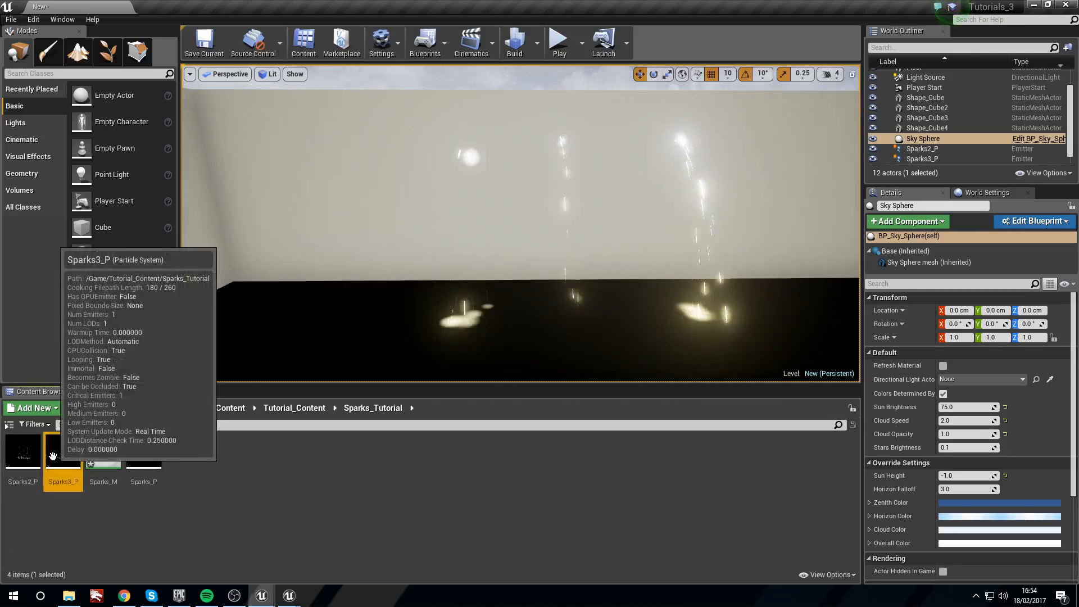
# Reopen Sparks3_P, set its initial velocity's Y maximum to 100 and minimum to -100, and save it
pyautogui.doubleClick(63, 454)
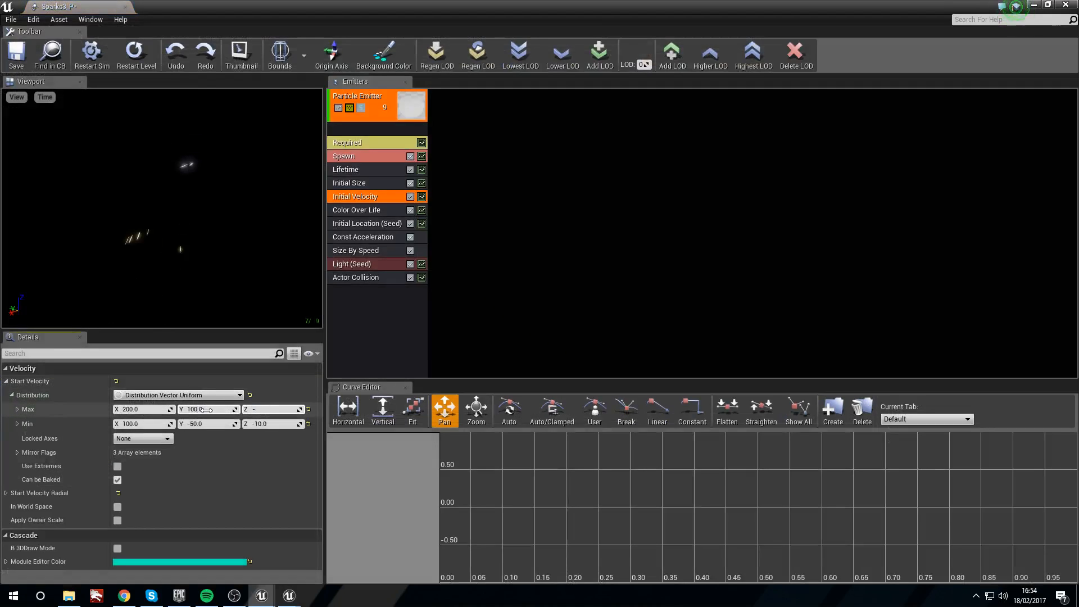
pyautogui.write('1')
pyautogui.press('Tab')
pyautogui.press('Tab')
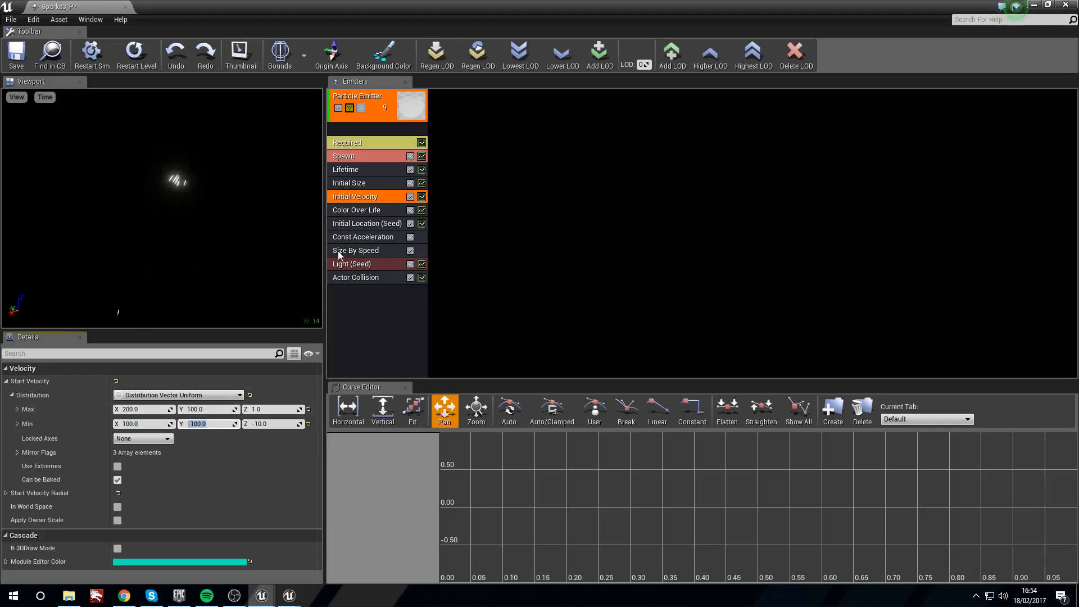
pyautogui.click(15, 70)
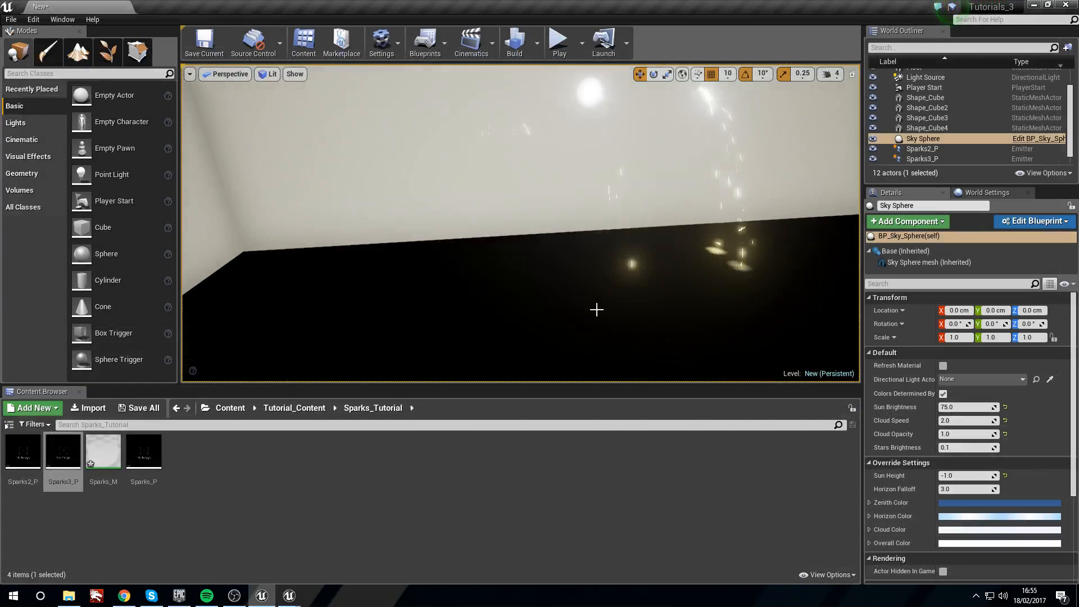
# Examine the three spark emitters in the level from several angles and postpone the pending autosave
pyautogui.moveTo(596, 309); pyautogui.dragTo(715, 123, button='right')
pyautogui.click(715, 122)
pyautogui.moveTo(646, 246); pyautogui.dragTo(668, 270, button='right')
pyautogui.moveTo(417, 217); pyautogui.dragTo(597, 105, button='right')
pyautogui.click(610, 111)
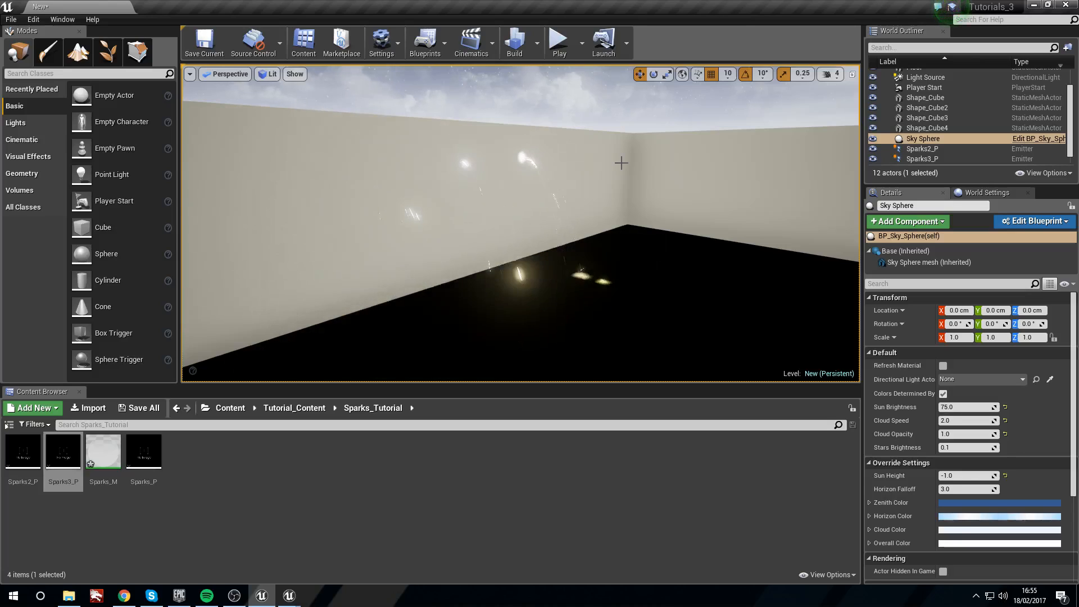
pyautogui.moveTo(621, 163); pyautogui.dragTo(623, 173, button='right')
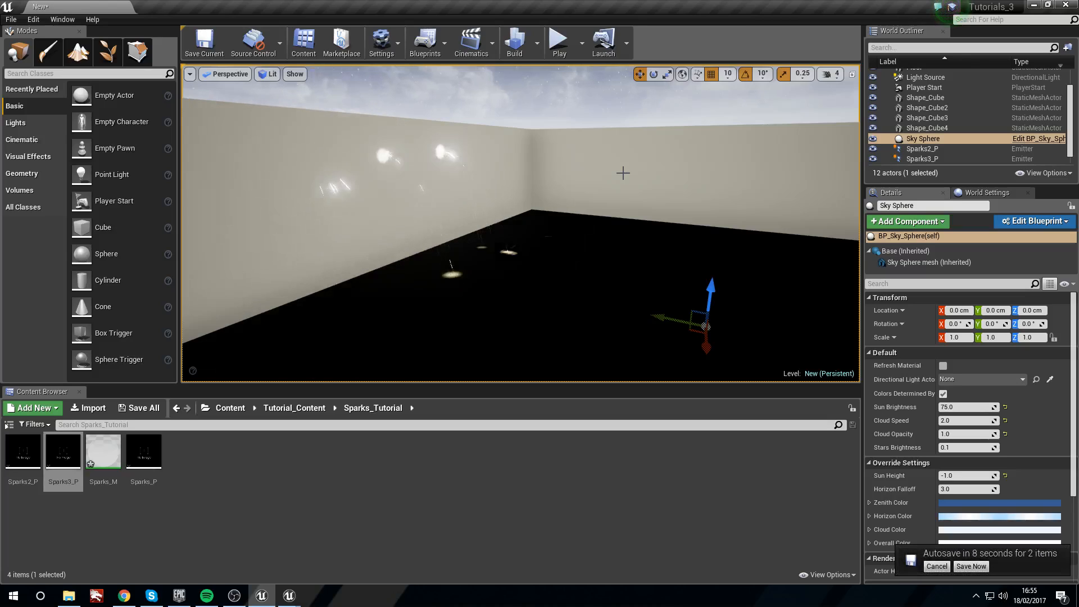
pyautogui.click(927, 567)
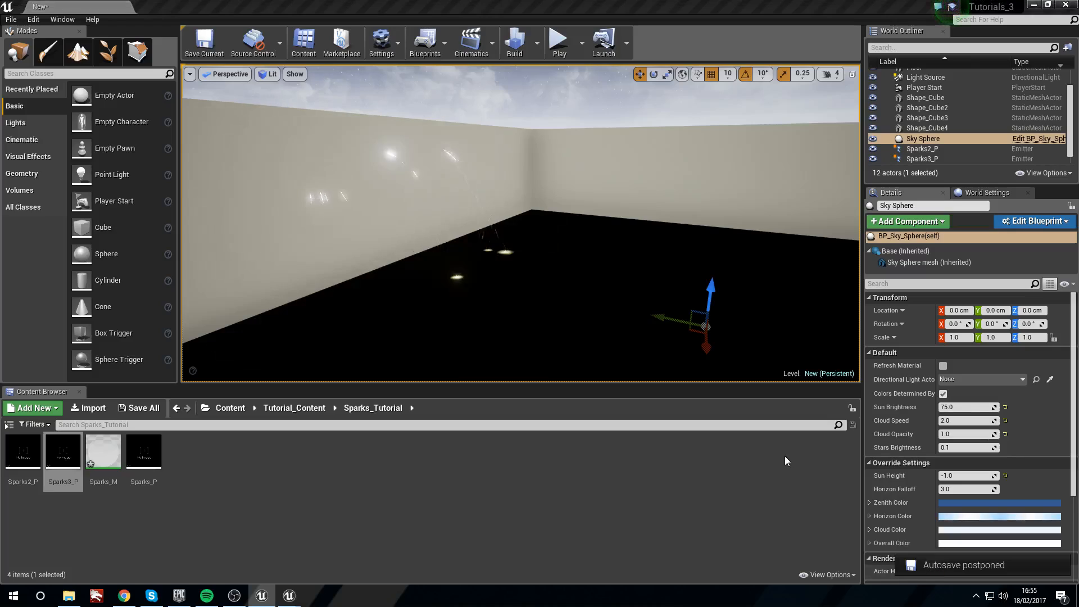